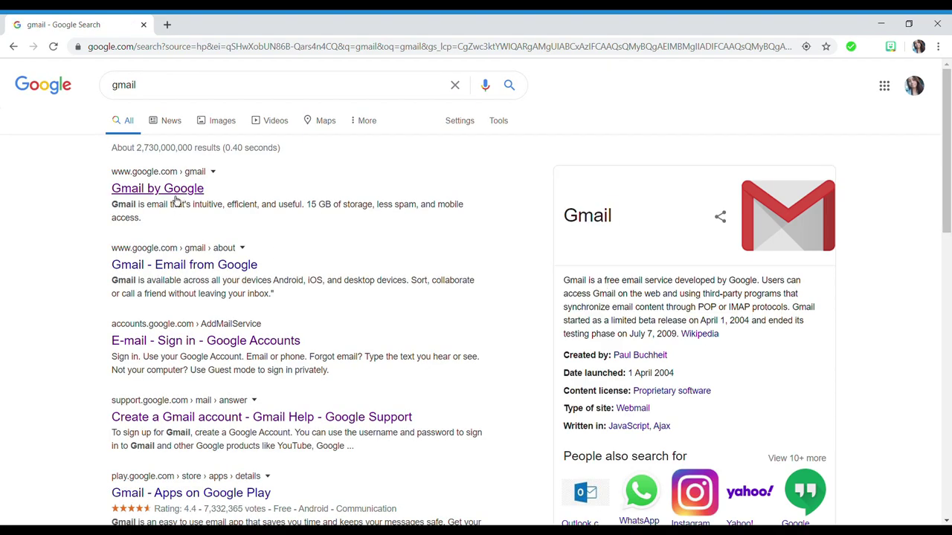
- Open Gmail from the search results, then launch Google Drive from the Google apps grid
{"action": "left_click", "coordinate": [175, 194]}
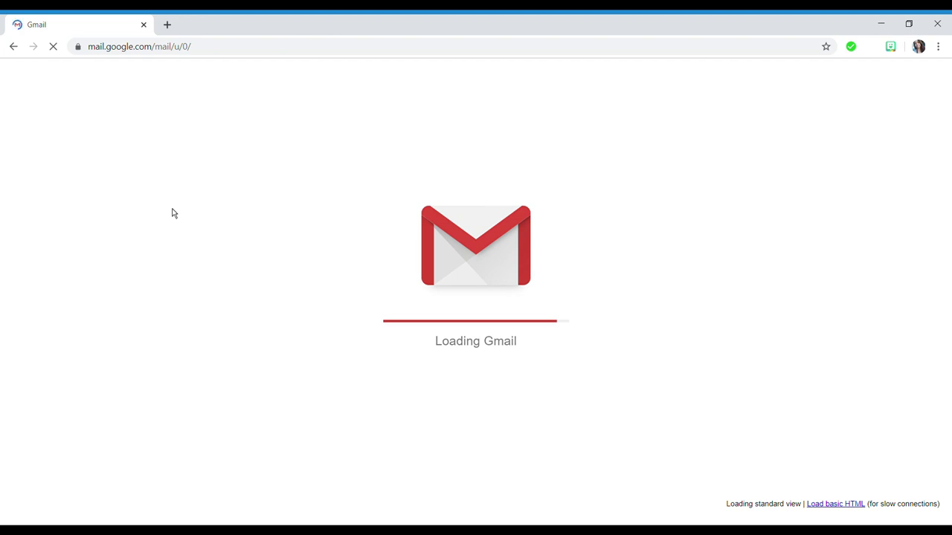
{"action": "left_click", "coordinate": [848, 104]}
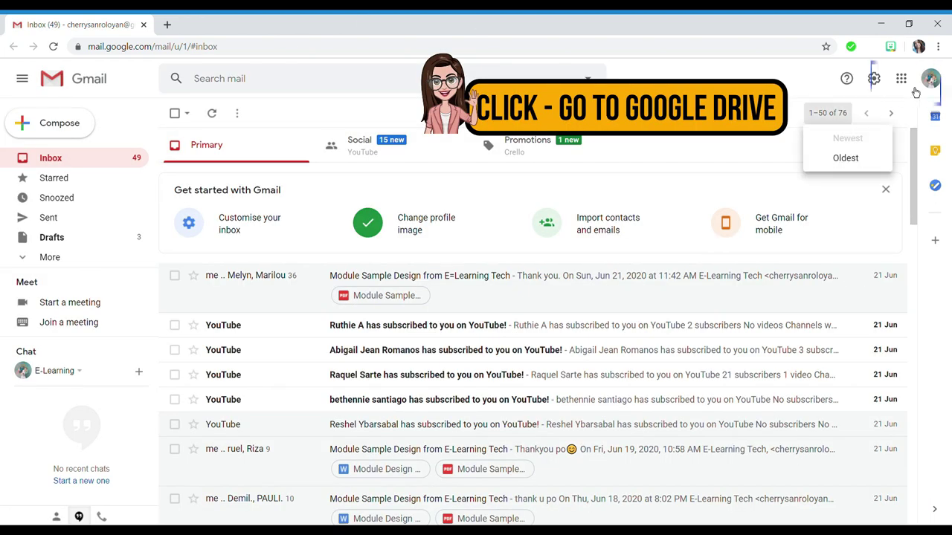
{"action": "left_click", "coordinate": [912, 86]}
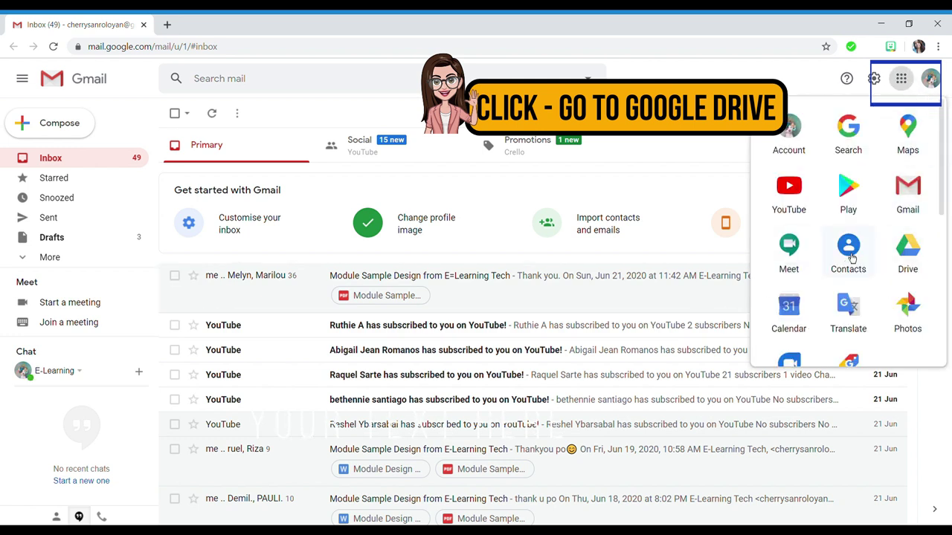
{"action": "left_click", "coordinate": [919, 269]}
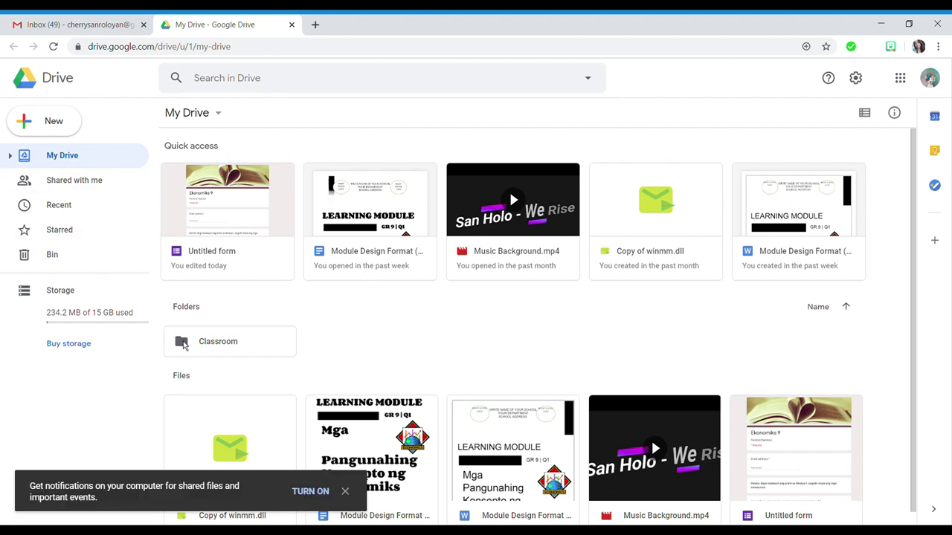
- Dismiss the notifications prompt and create a new Google Form through Drive's New > More menu
{"action": "left_click", "coordinate": [345, 492]}
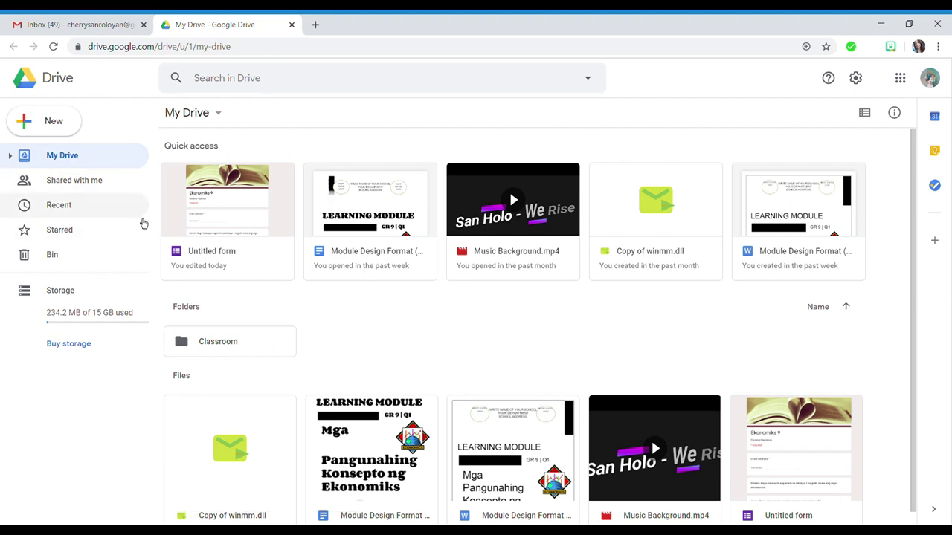
{"action": "left_click", "coordinate": [49, 130]}
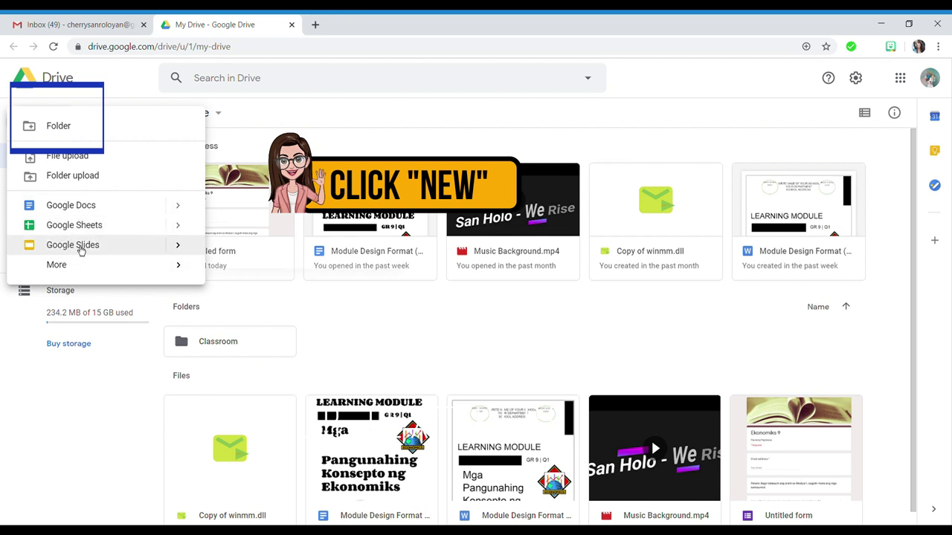
{"action": "mouse_move", "coordinate": [84, 269]}
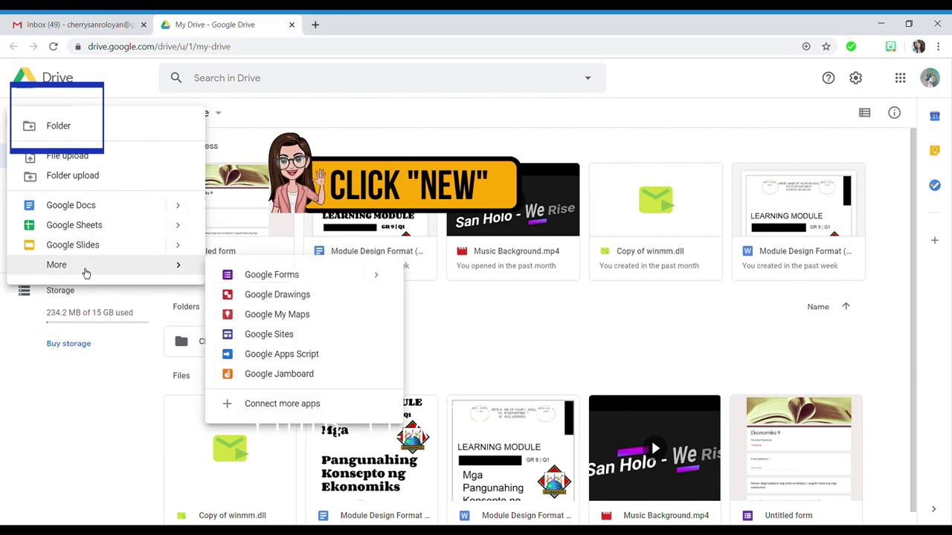
{"action": "left_click", "coordinate": [291, 283]}
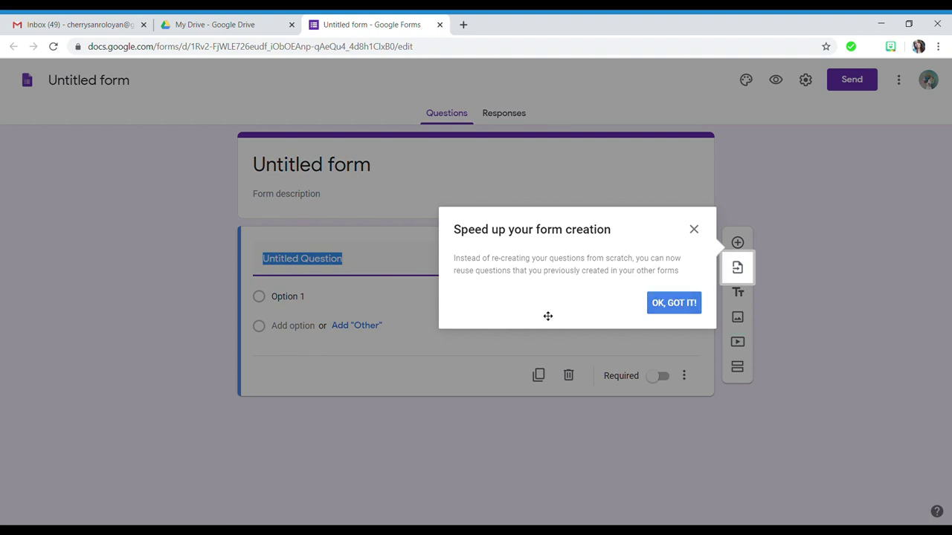
- Dismiss the form-creation tip and open the Customise theme panel
{"action": "left_click", "coordinate": [687, 304]}
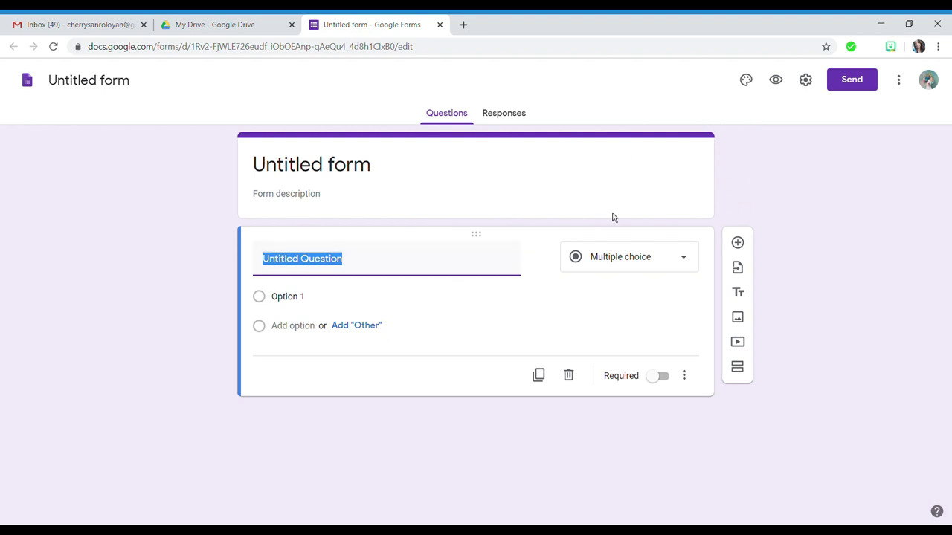
{"action": "left_click", "coordinate": [748, 86]}
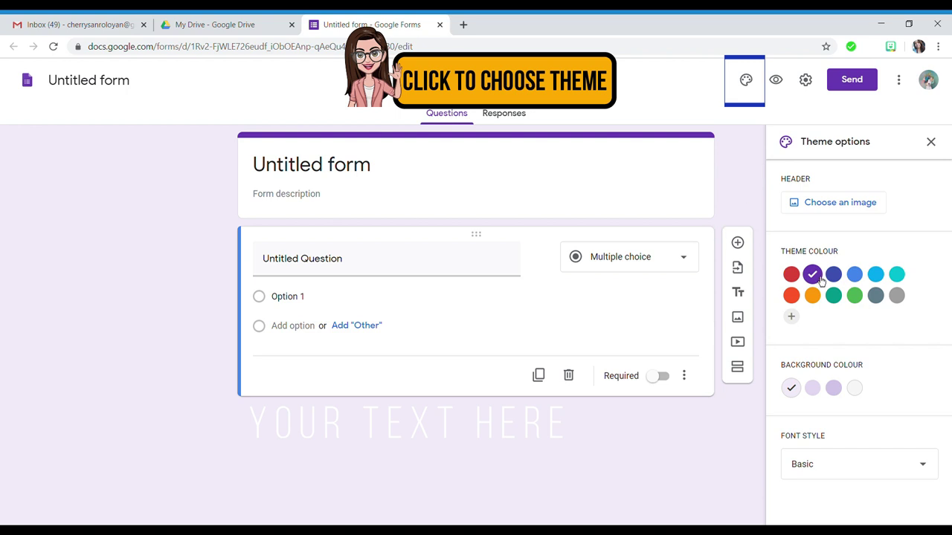
- Try green and blue theme colours, then set the E-LEARNING photo, cropped to its lower part, as header
{"action": "left_click", "coordinate": [859, 301]}
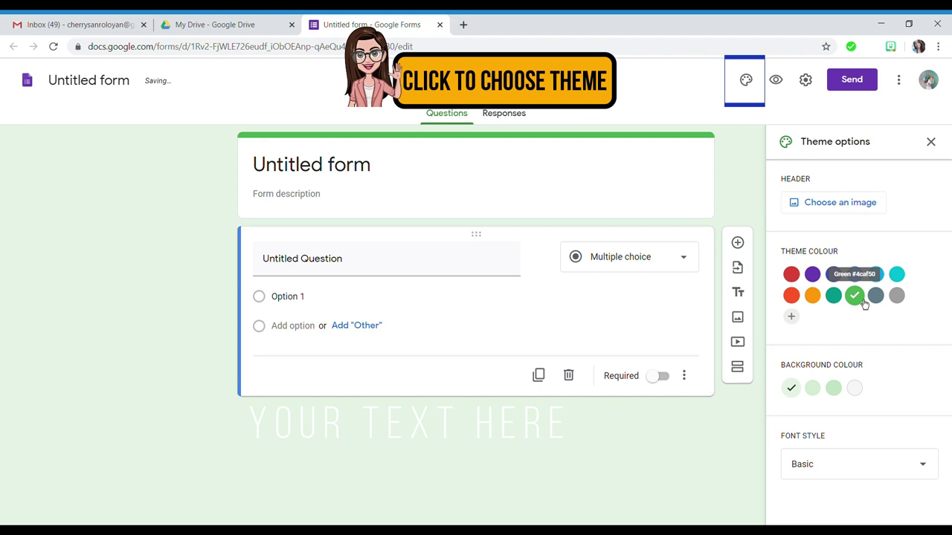
{"action": "left_click", "coordinate": [855, 274]}
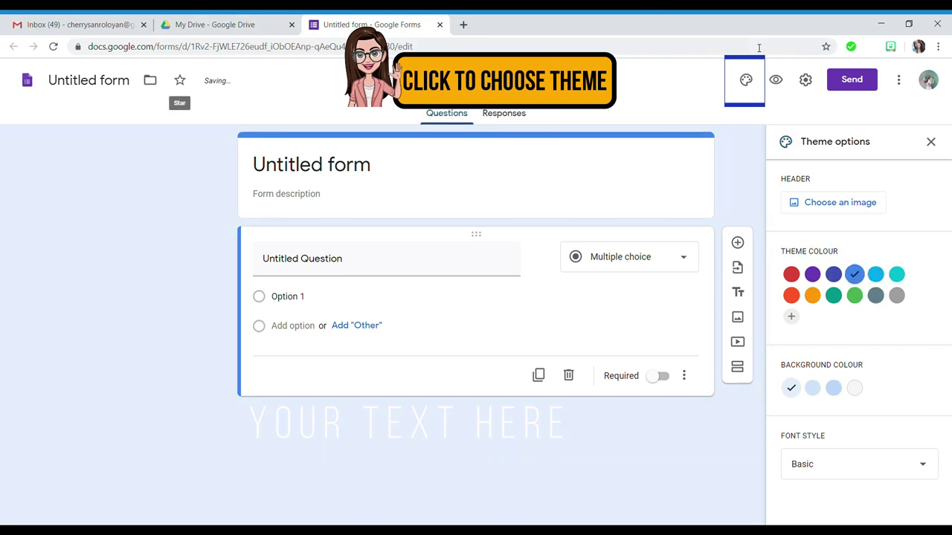
{"action": "left_click", "coordinate": [841, 211]}
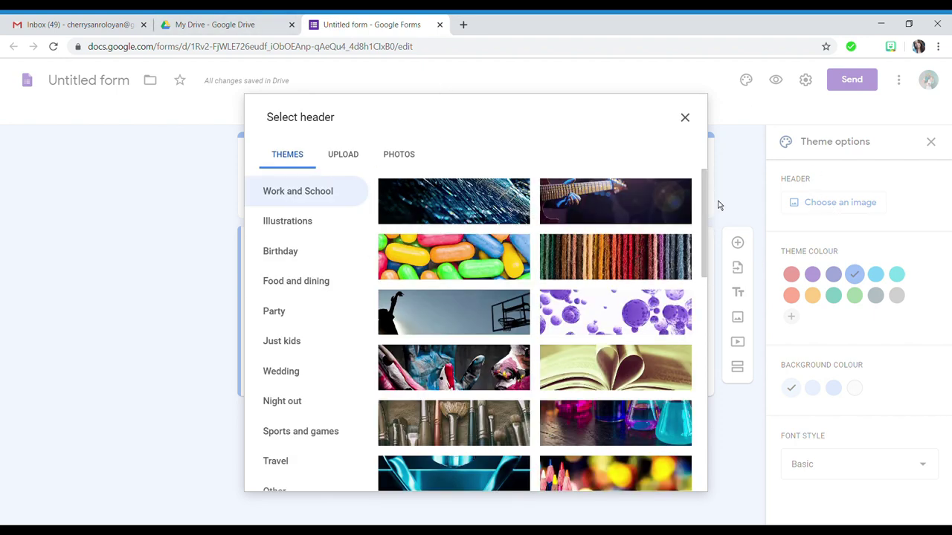
{"action": "left_click_drag", "start_coordinate": [710, 211], "coordinate": [707, 202]}
{"action": "left_click", "coordinate": [346, 168]}
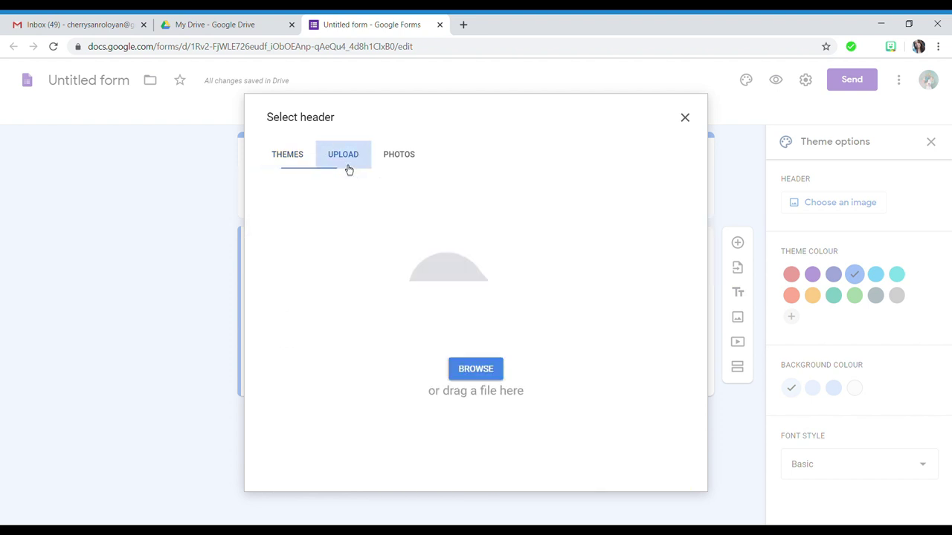
{"action": "left_click", "coordinate": [392, 168]}
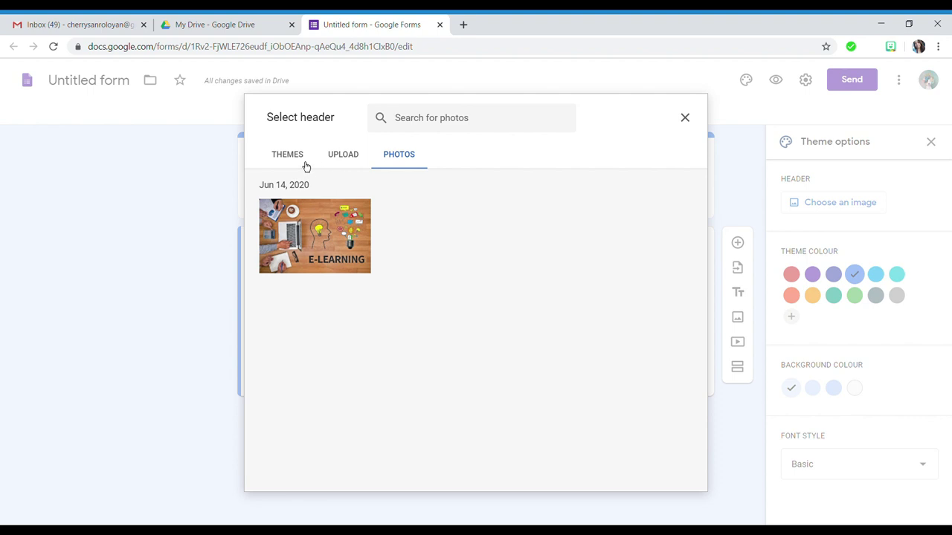
{"action": "left_click", "coordinate": [304, 238]}
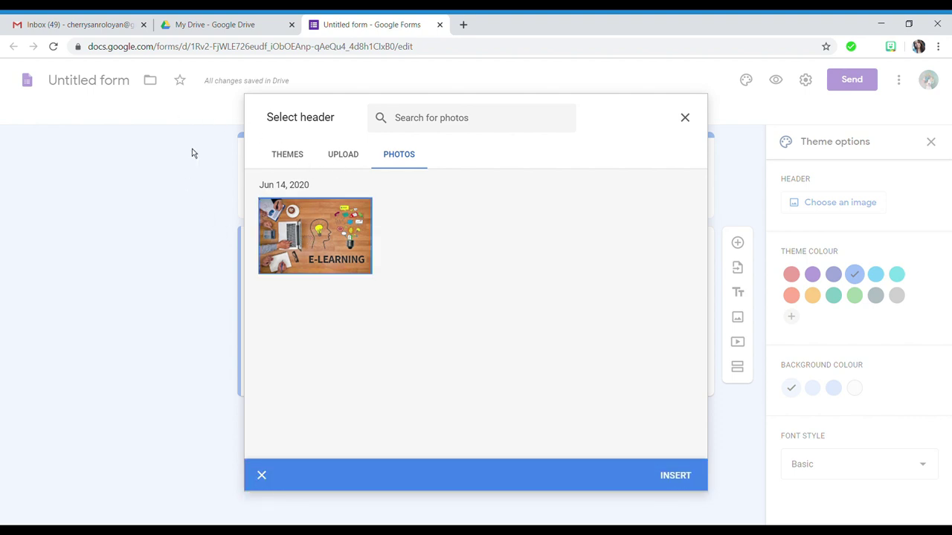
{"action": "left_click", "coordinate": [673, 478]}
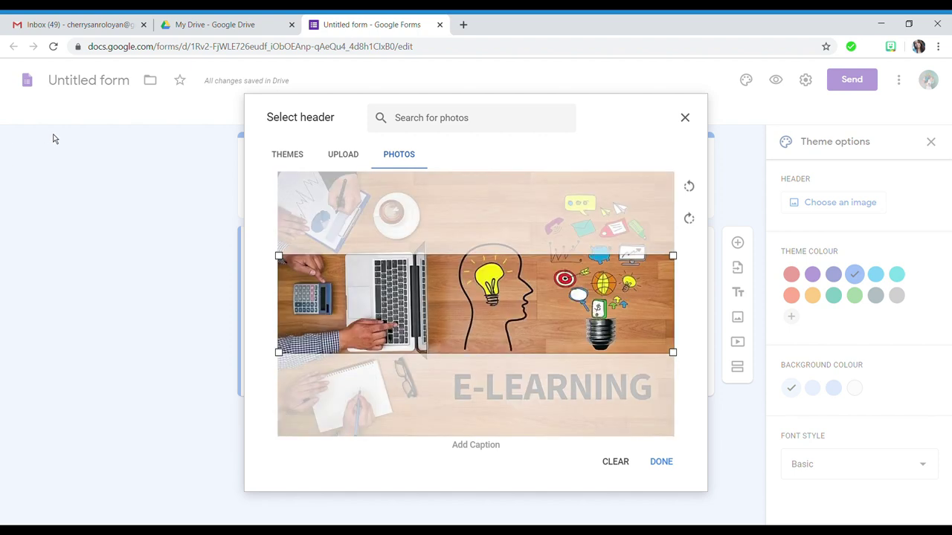
{"action": "left_click_drag", "start_coordinate": [481, 330], "coordinate": [486, 423]}
{"action": "left_click", "coordinate": [661, 461]}
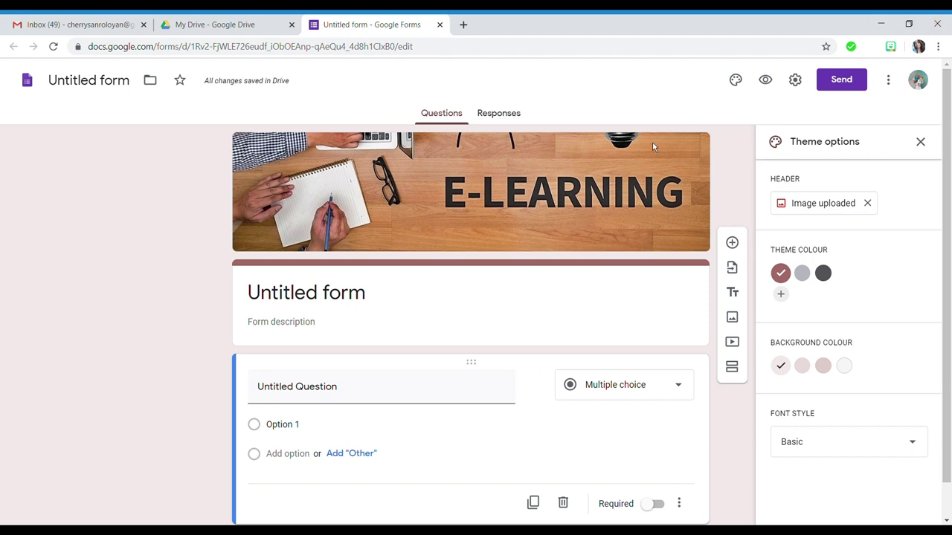
- Keep the Basic font style and preview the form as respondents see it
{"action": "left_click", "coordinate": [826, 457]}
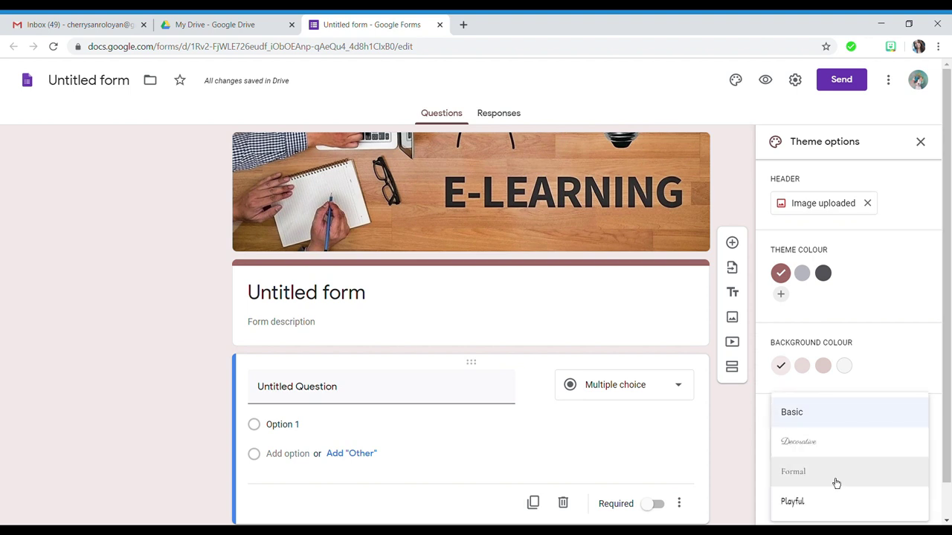
{"action": "left_click", "coordinate": [745, 442]}
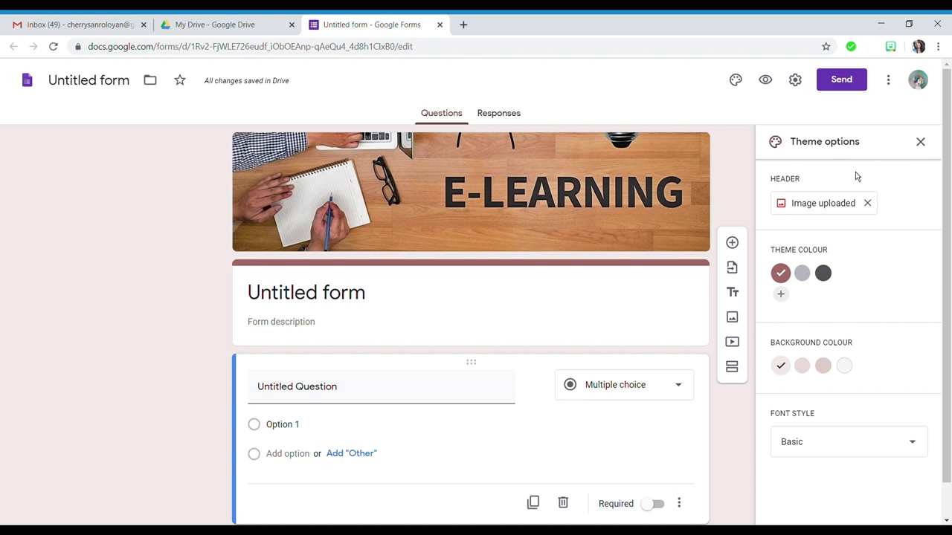
{"action": "left_click", "coordinate": [765, 79]}
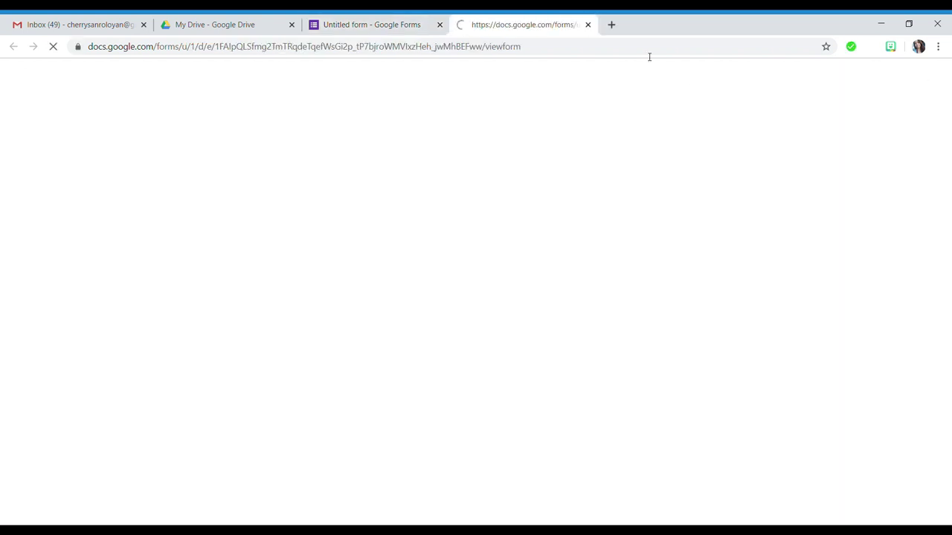
{"action": "left_click", "coordinate": [587, 24]}
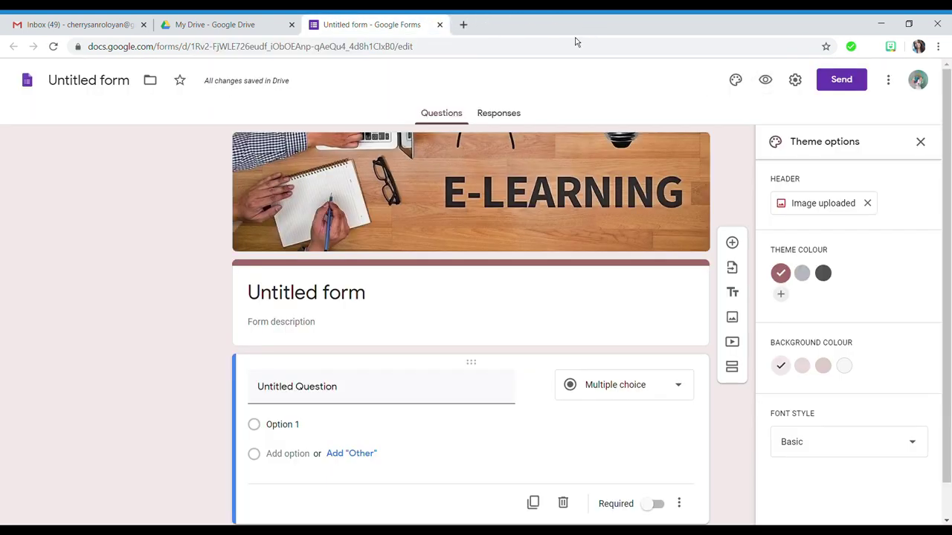
- In form settings, collect respondents' email addresses and show a progress bar
{"action": "left_click", "coordinate": [802, 82]}
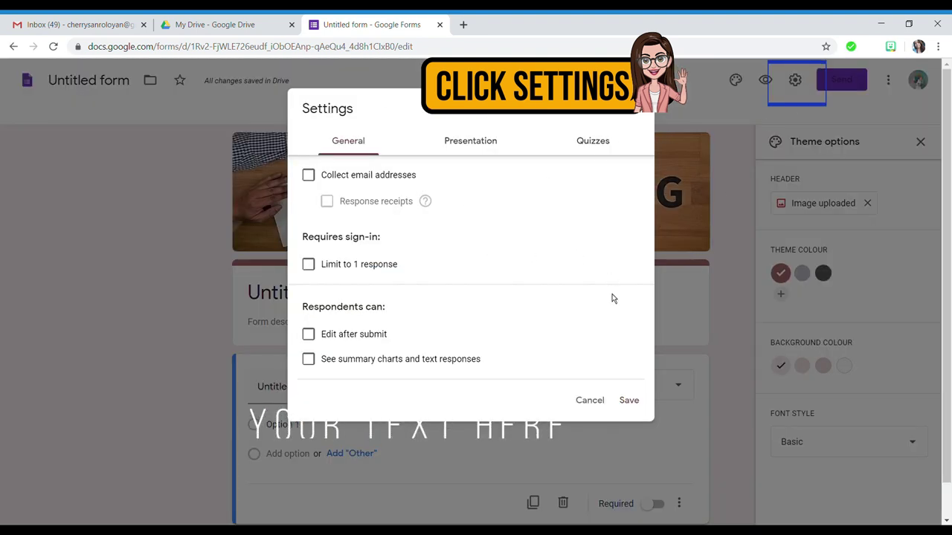
{"action": "left_click", "coordinate": [309, 177]}
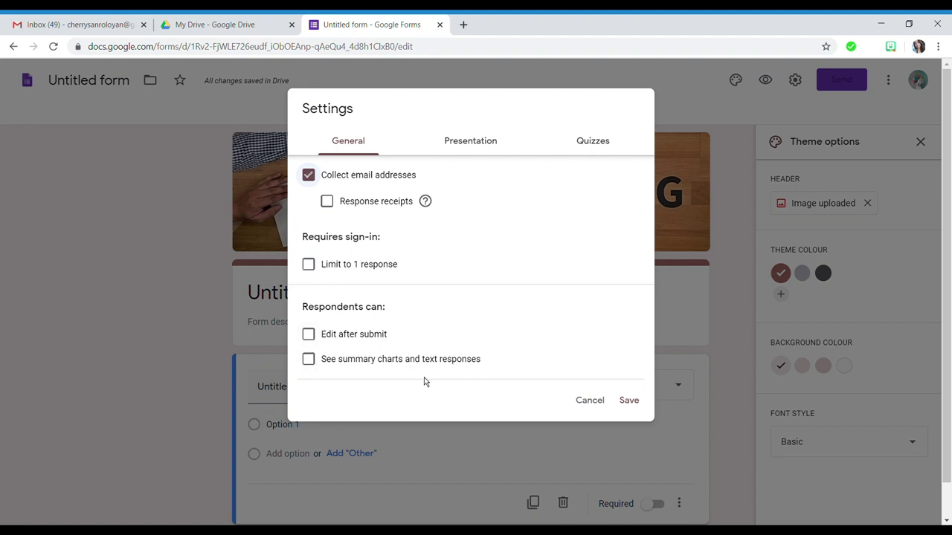
{"action": "left_click", "coordinate": [468, 152]}
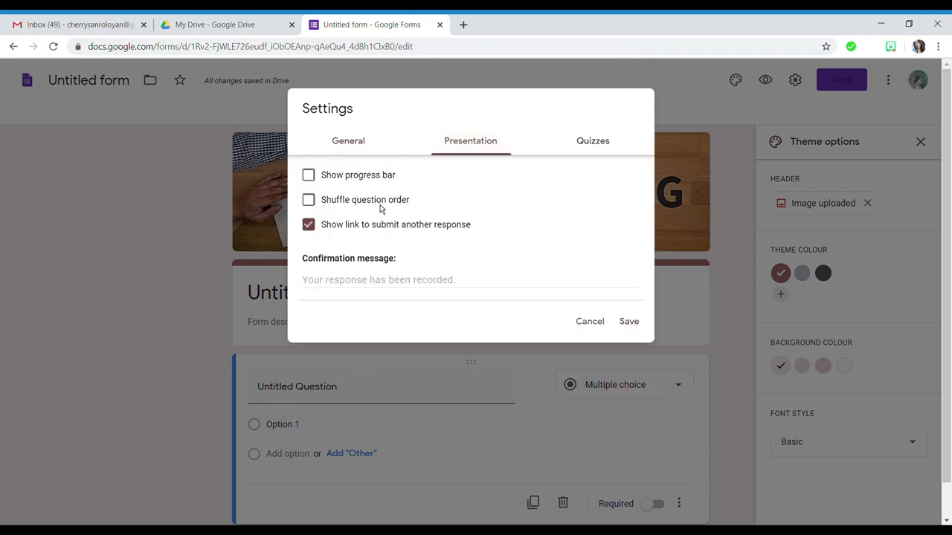
{"action": "left_click", "coordinate": [311, 180]}
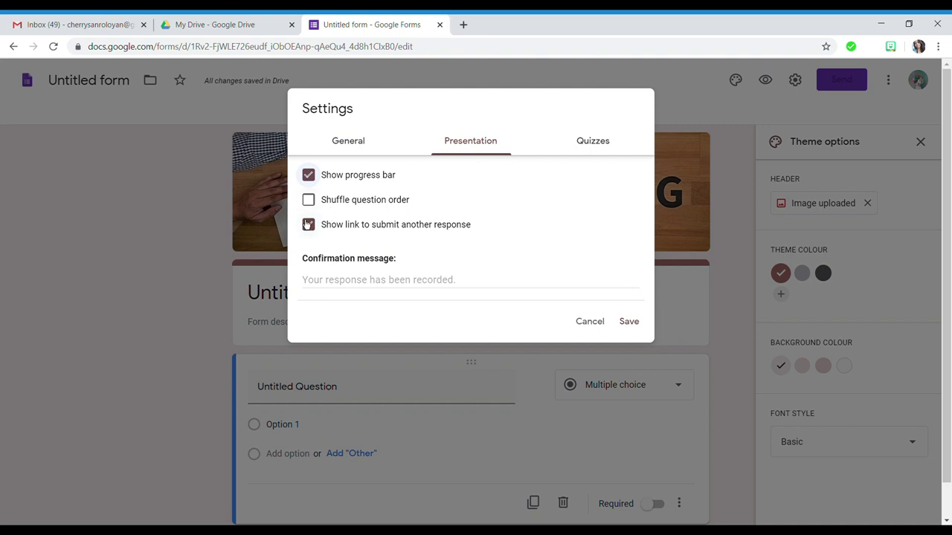
- Turn the form into a quiz and save the settings
{"action": "left_click", "coordinate": [603, 142]}
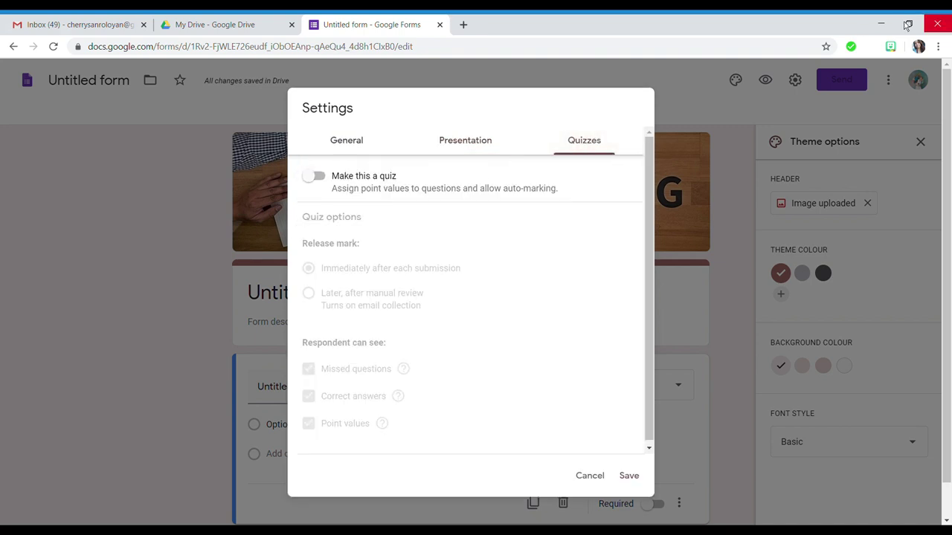
{"action": "left_click", "coordinate": [316, 181]}
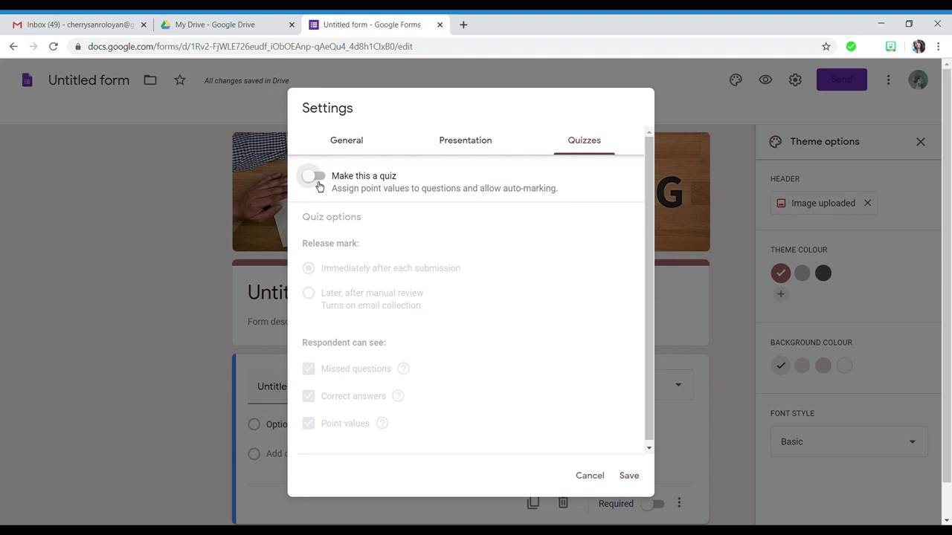
{"action": "scroll", "coordinate": [526, 349], "scroll_direction": "down", "scroll_amount": 1}
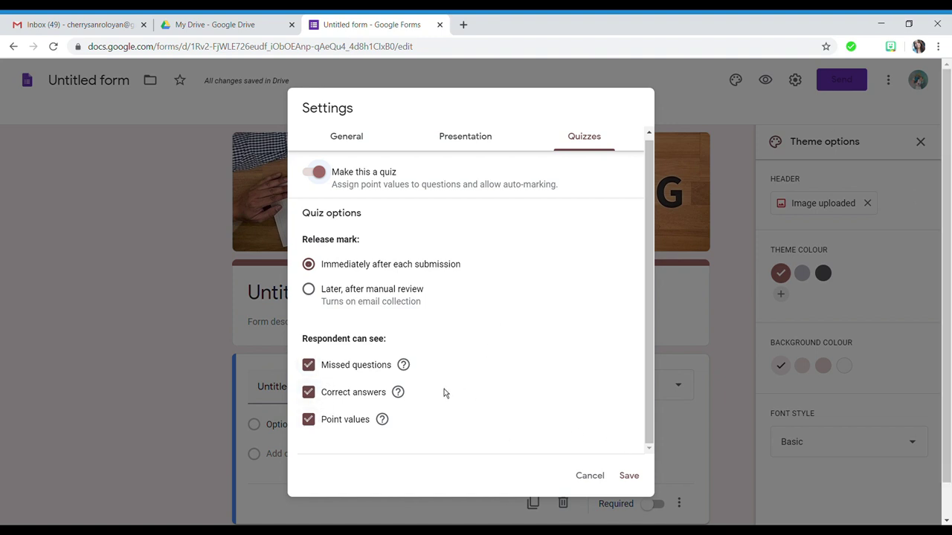
{"action": "scroll", "coordinate": [588, 446], "scroll_direction": "down", "scroll_amount": 1}
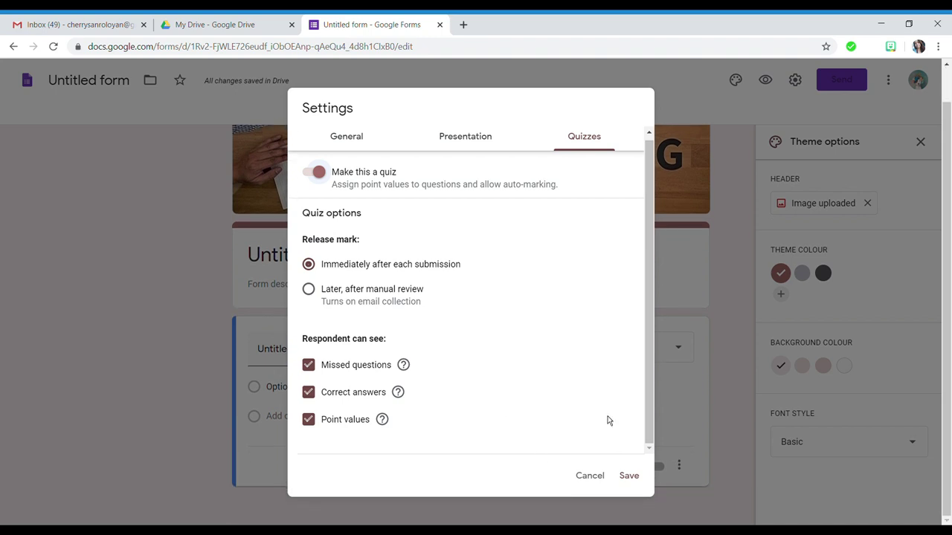
{"action": "left_click", "coordinate": [637, 481]}
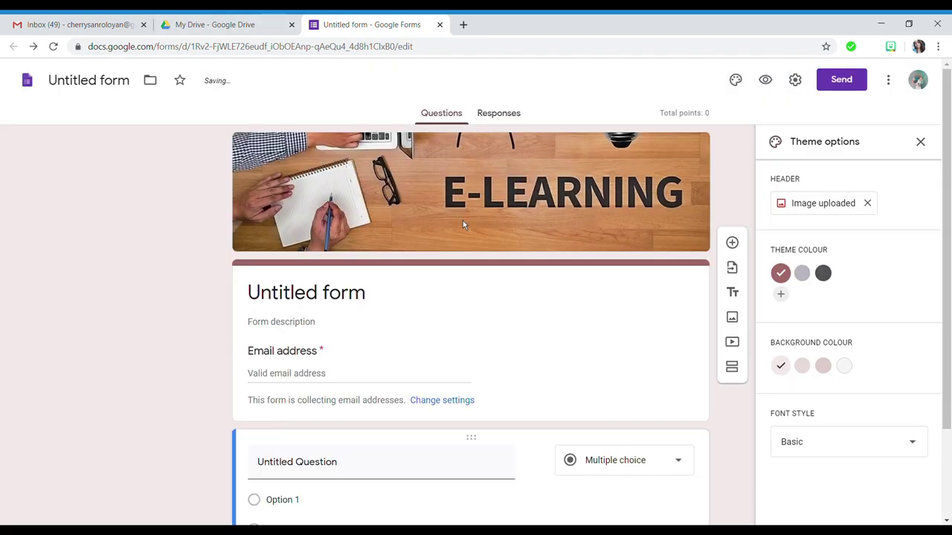
{"action": "scroll", "coordinate": [462, 220], "scroll_direction": "down", "scroll_amount": 3}
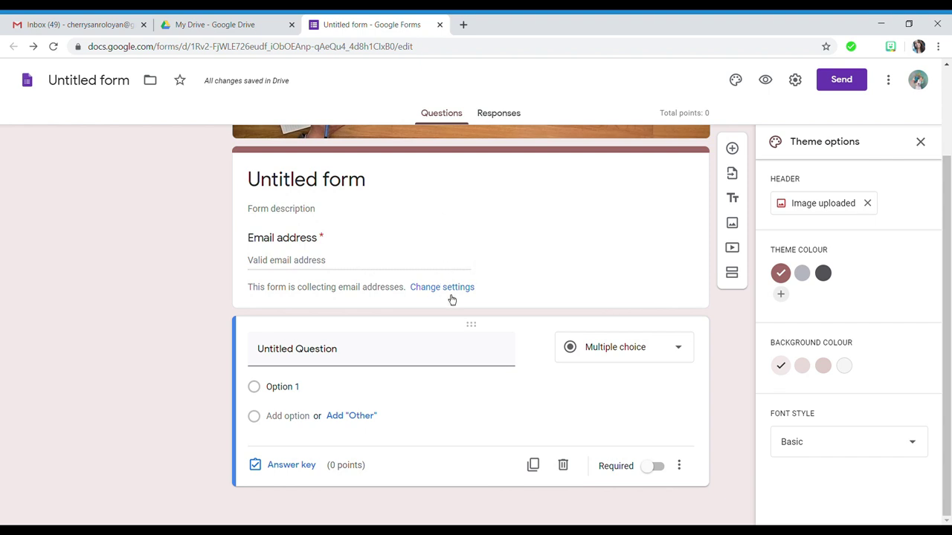
{"action": "scroll", "coordinate": [450, 295], "scroll_direction": "up", "scroll_amount": 3}
- Title the form 'Ekonomiks' and enter the description 'Maikling Pagsusulit sa Ekonomiks'
{"action": "left_click", "coordinate": [332, 299]}
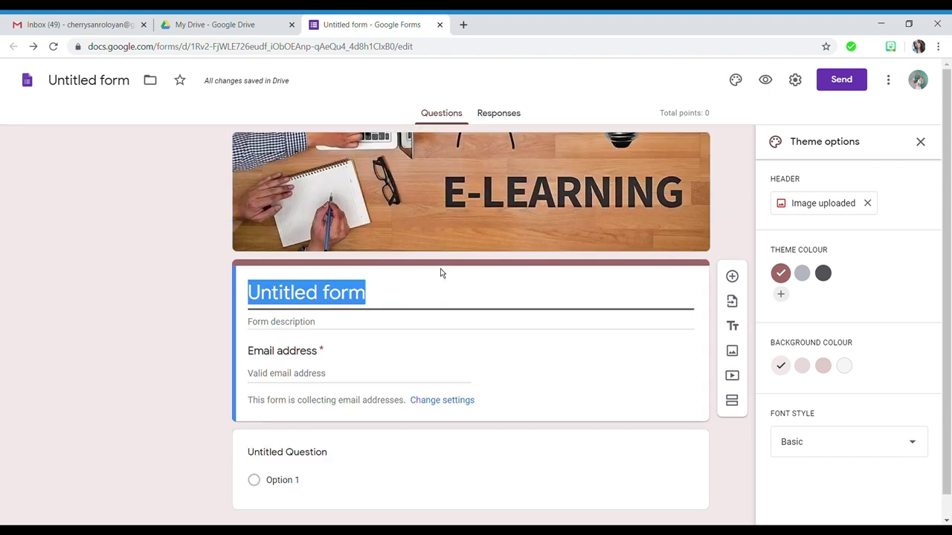
{"action": "type", "text": "ek"}
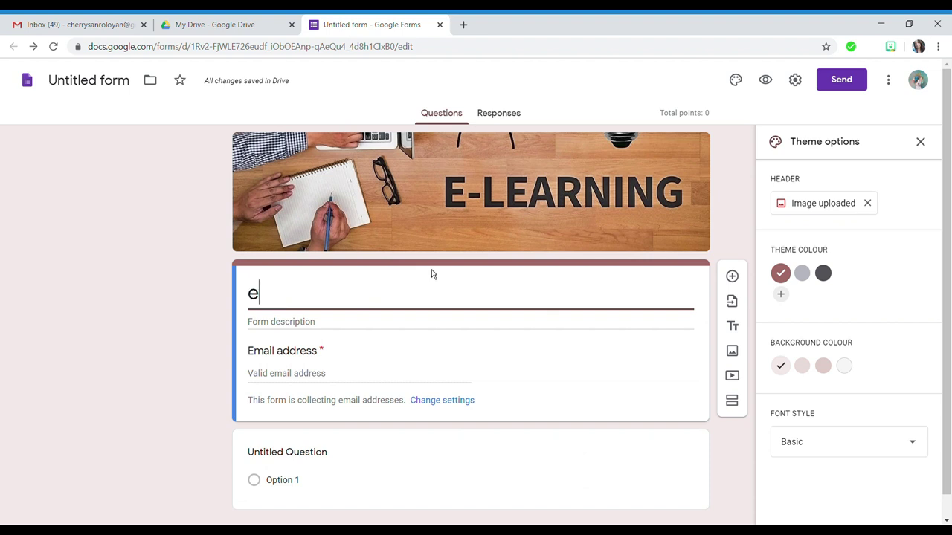
{"action": "key", "text": "BackSpace"}
{"action": "key", "text": "BackSpace"}
{"action": "type", "text": "Eko"}
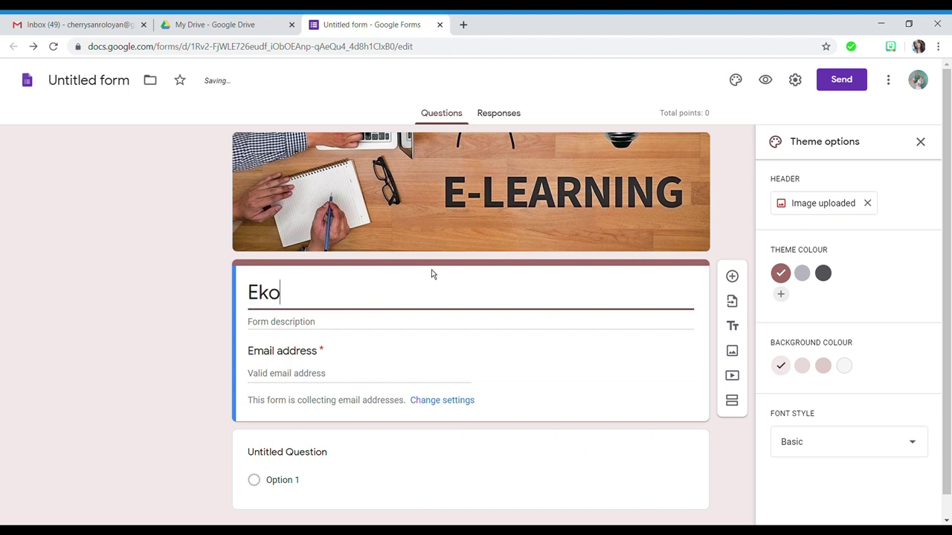
{"action": "type", "text": "nomiks"}
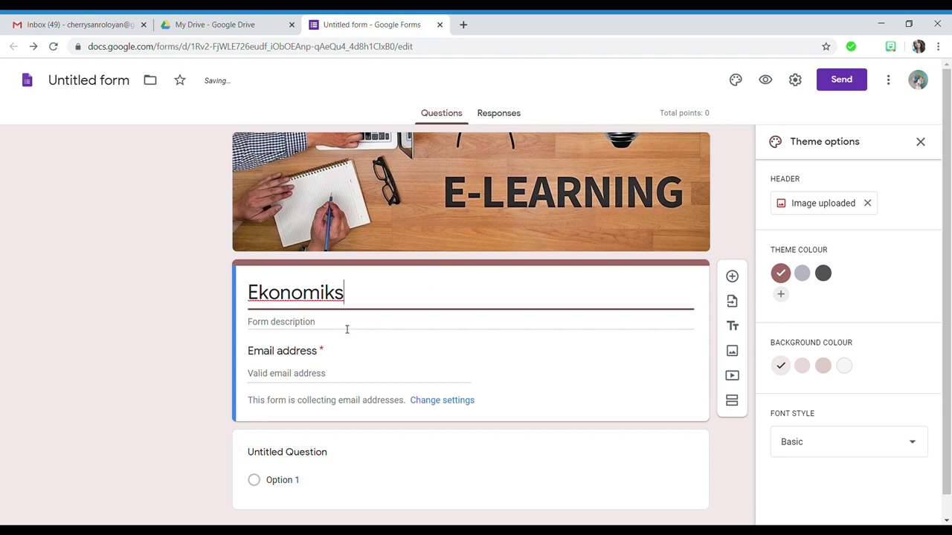
{"action": "left_click", "coordinate": [346, 329]}
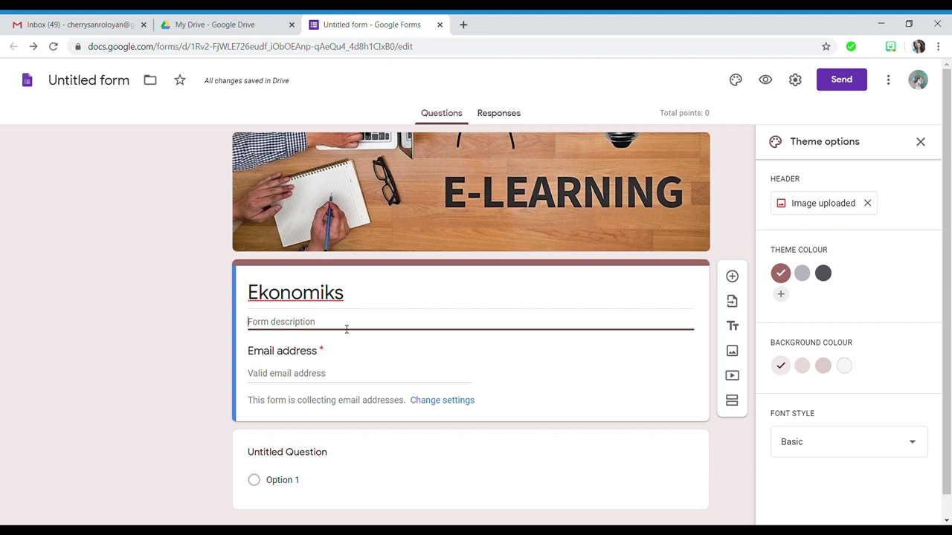
{"action": "type", "text": "Maik"}
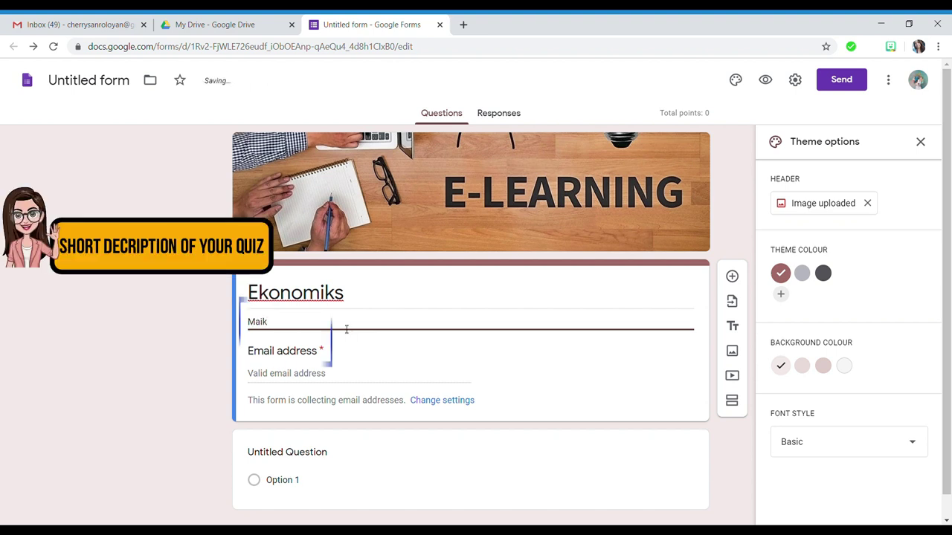
{"action": "type", "text": "ling Pagsusu"}
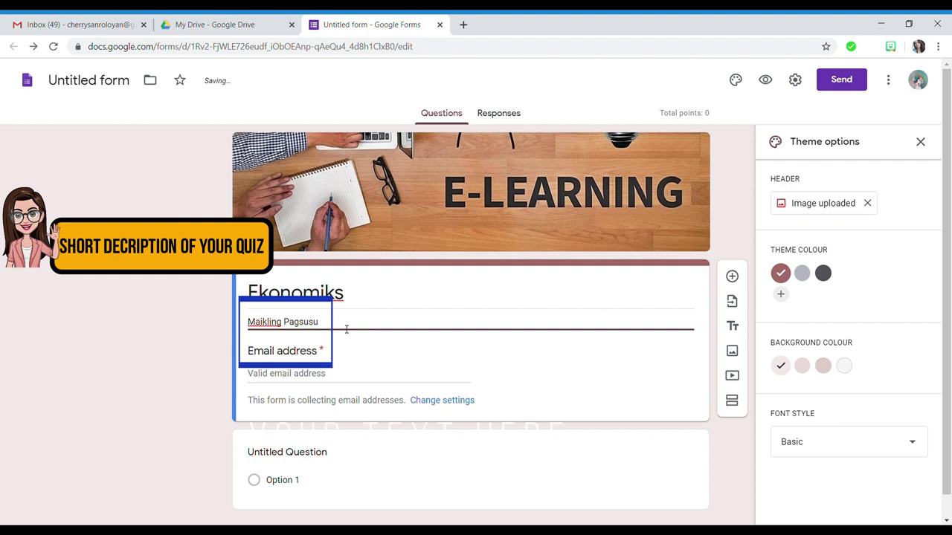
{"action": "type", "text": "lit sa Eko"}
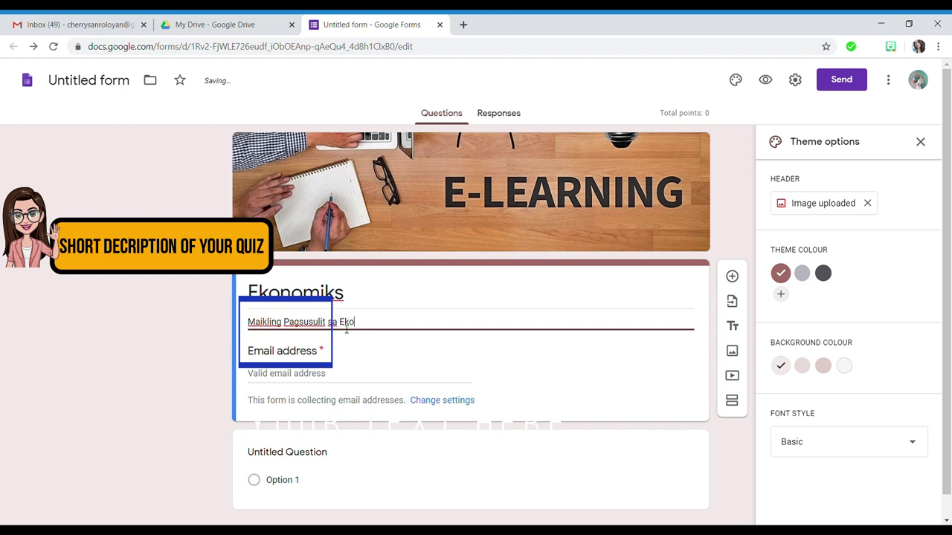
{"action": "type", "text": "nomiks"}
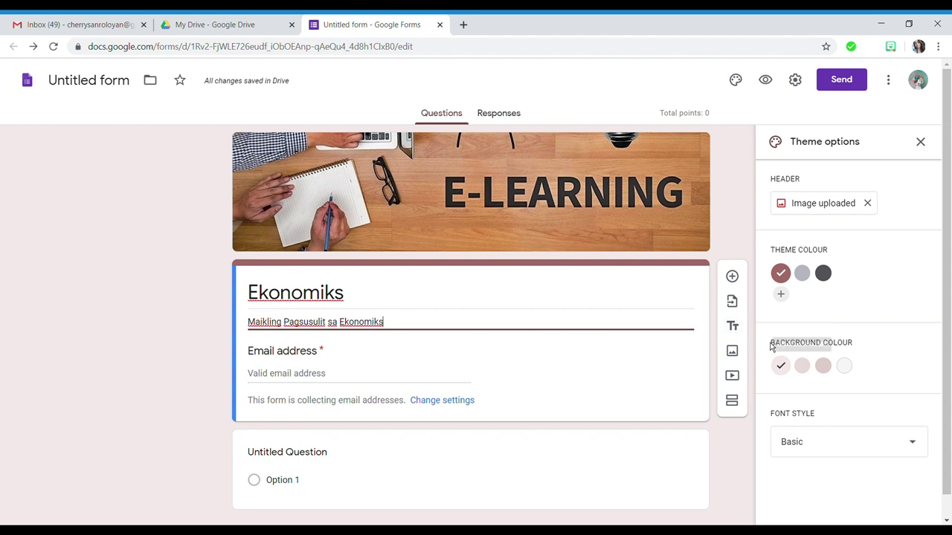
- Add a title block with Panuto instructions to answer correctly within 30 minutes
{"action": "left_click", "coordinate": [733, 327]}
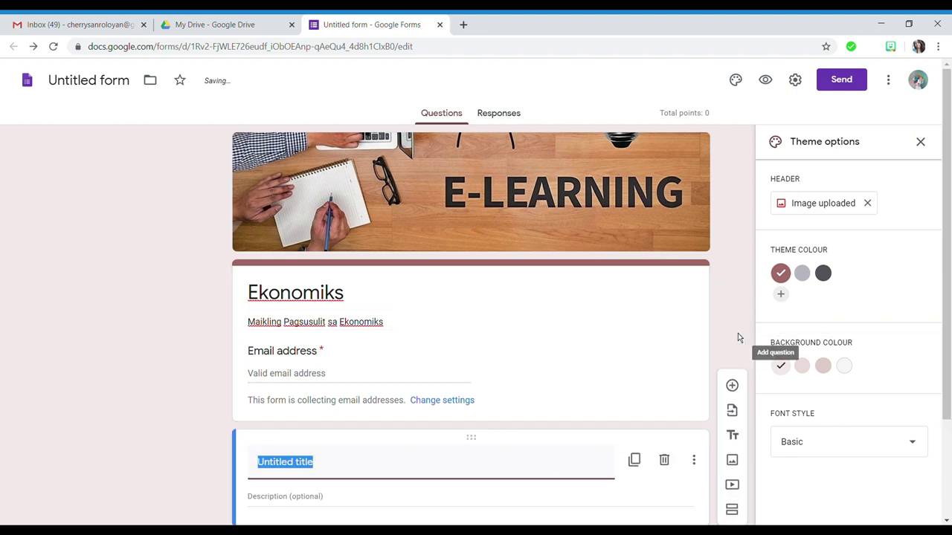
{"action": "left_click", "coordinate": [372, 343]}
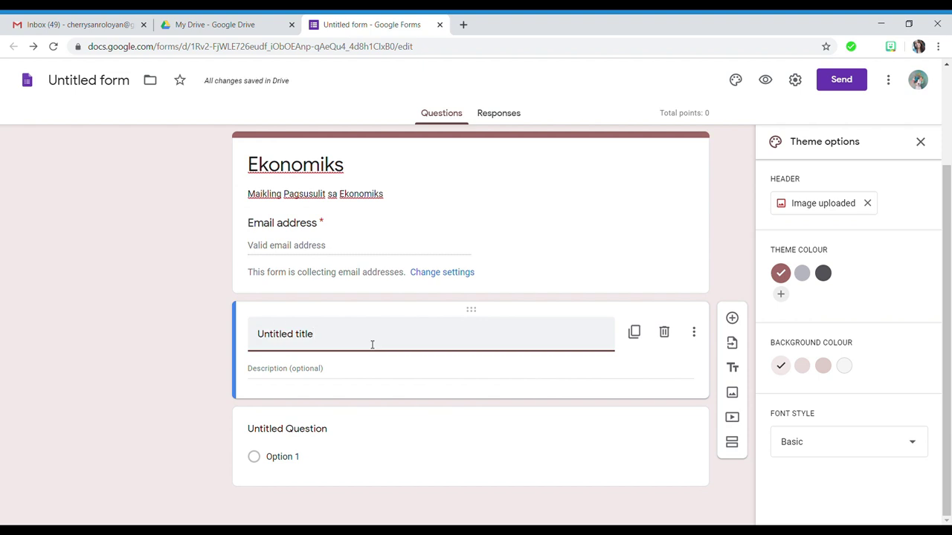
{"action": "key", "text": "BackSpace"}
{"action": "key", "text": "BackSpace"}
{"action": "key", "text": "BackSpace"}
{"action": "key", "text": "BackSpace"}
{"action": "key", "text": "BackSpace"}
{"action": "key", "text": "BackSpace"}
{"action": "key", "text": "BackSpace"}
{"action": "key", "text": "BackSpace"}
{"action": "key", "text": "BackSpace"}
{"action": "key", "text": "BackSpace"}
{"action": "key", "text": "BackSpace"}
{"action": "key", "text": "BackSpace"}
{"action": "key", "text": "BackSpace"}
{"action": "key", "text": "BackSpace"}
{"action": "type", "text": "Panuti"}
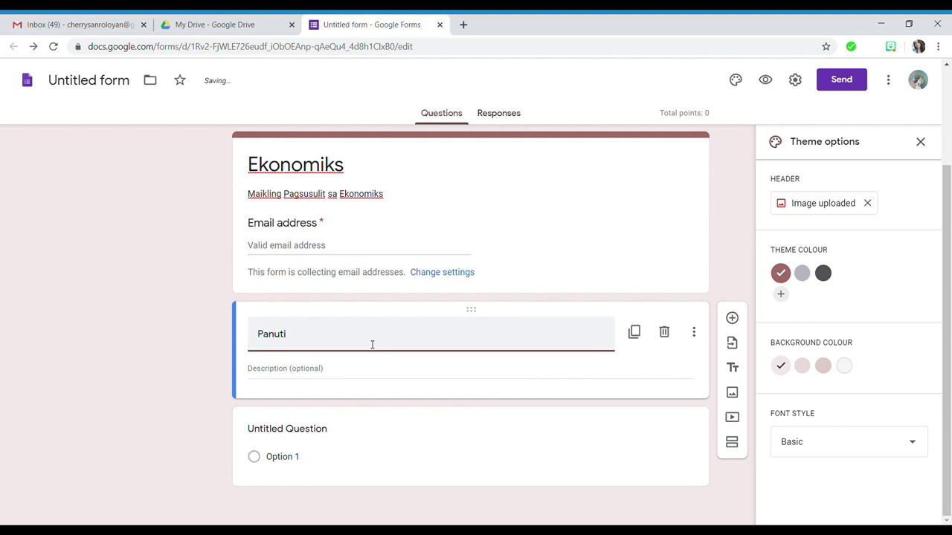
{"action": "key", "text": "BackSpace"}
{"action": "type", "text": "o: Basahin ang "}
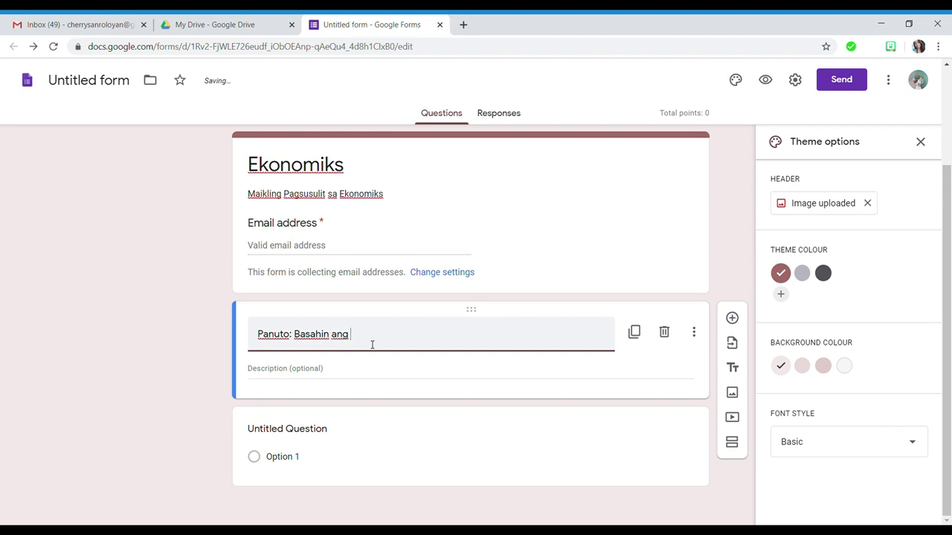
{"action": "type", "text": "mga tanong"}
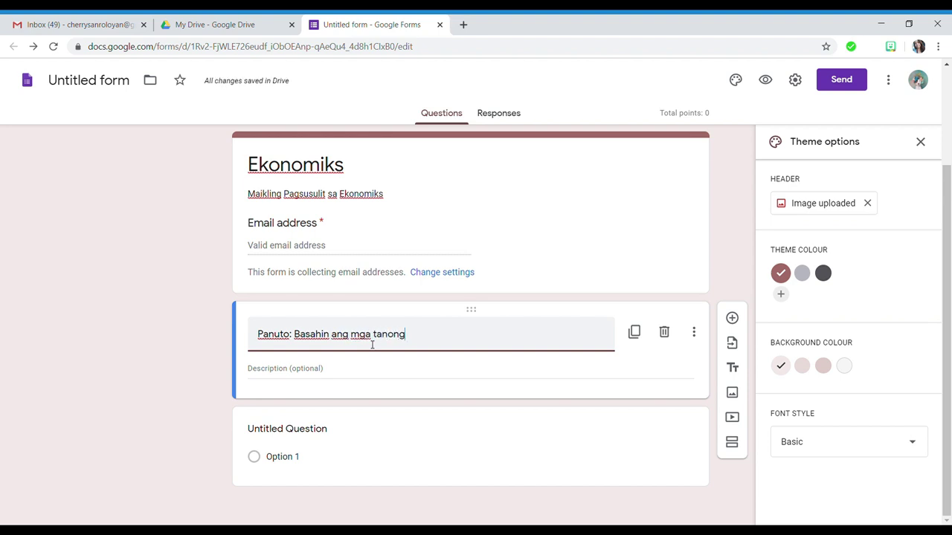
{"action": "type", "text": " at saguta"}
{"action": "key", "text": "BackSpace"}
{"action": "key", "text": "BackSpace"}
{"action": "key", "text": "BackSpace"}
{"action": "key", "text": "BackSpace"}
{"action": "key", "text": "BackSpace"}
{"action": "key", "text": "BackSpace"}
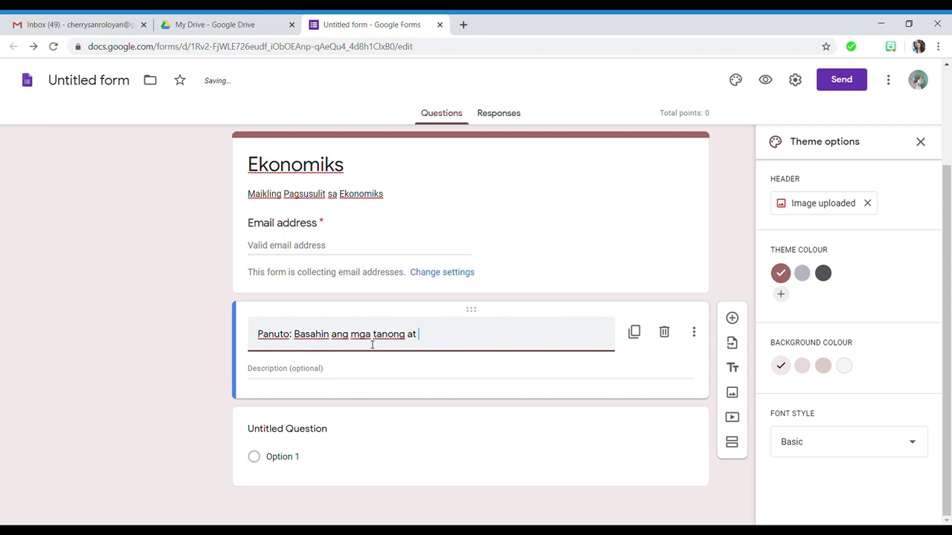
{"action": "type", "text": "sagutan ng tama"}
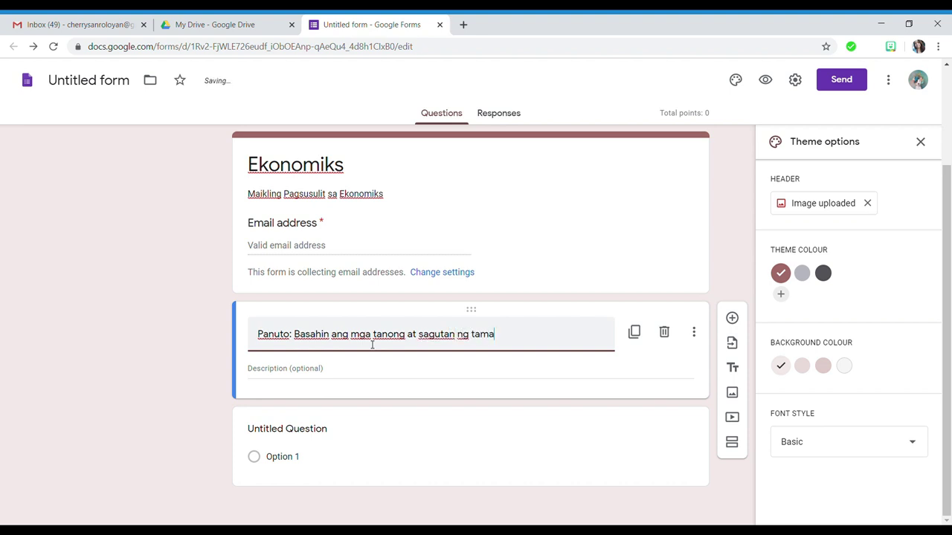
{"action": "type", "text": "."}
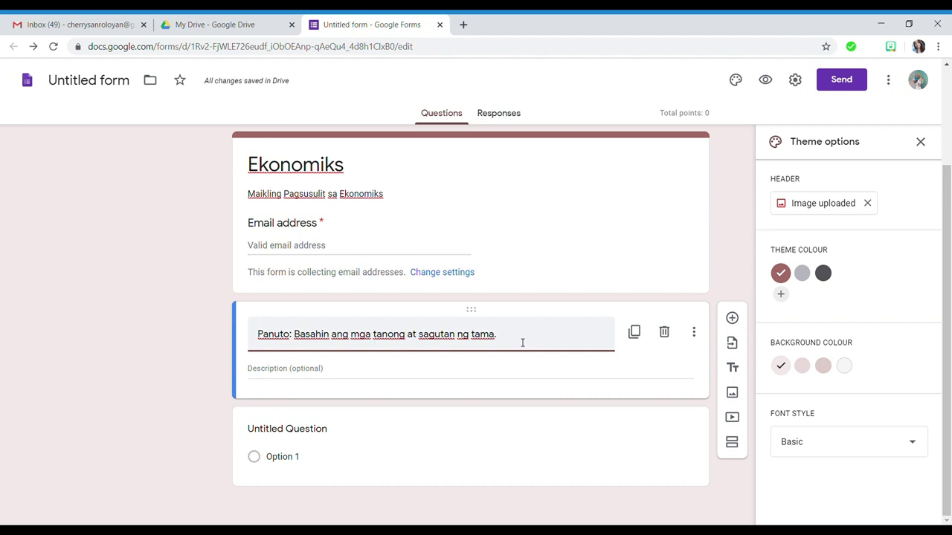
{"action": "type", "text": "Bibig"}
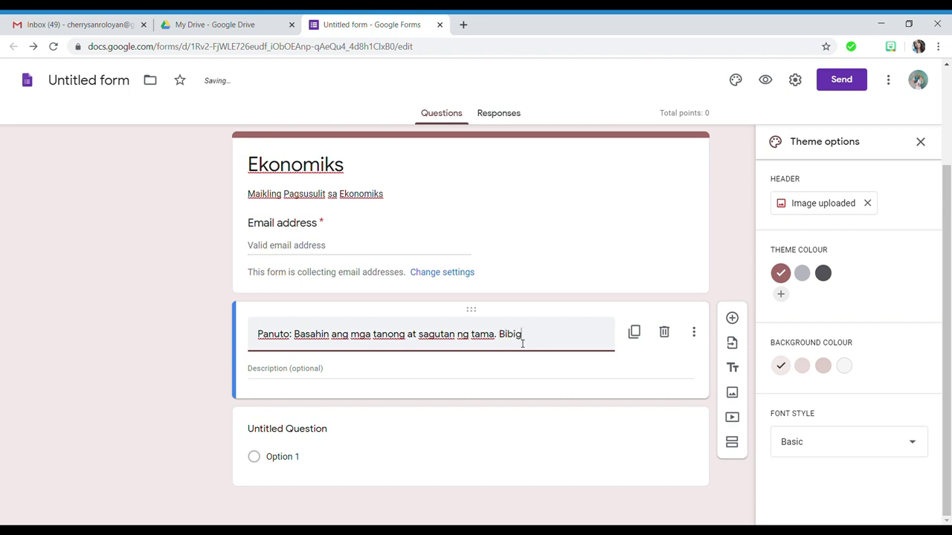
{"action": "type", "text": "yan lamamn"}
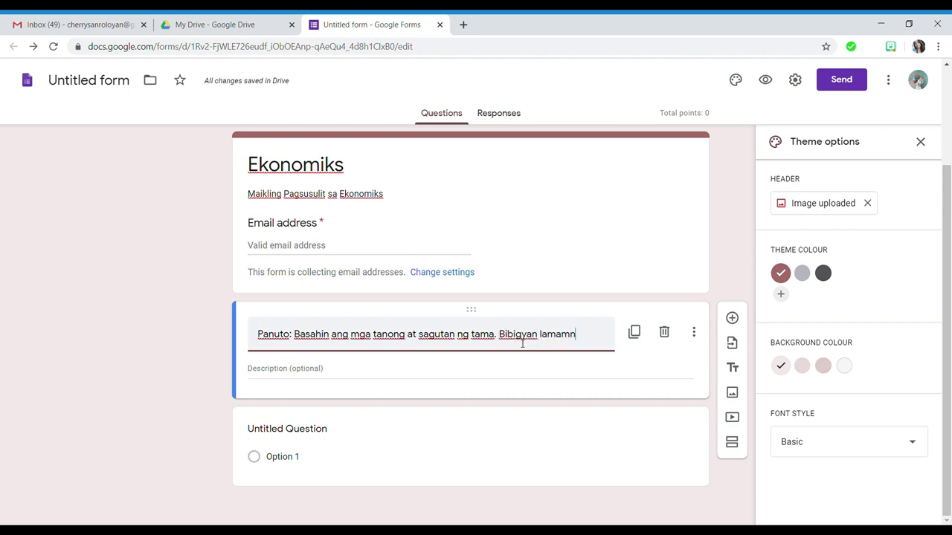
{"action": "key", "text": "BackSpace"}
{"action": "key", "text": "BackSpace"}
{"action": "type", "text": "ng k"}
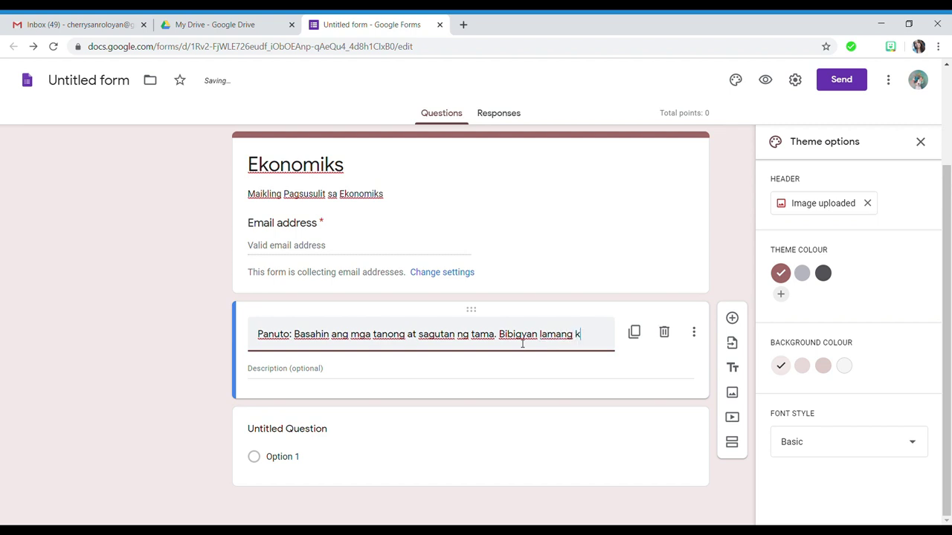
{"action": "type", "text": "ayo ng"}
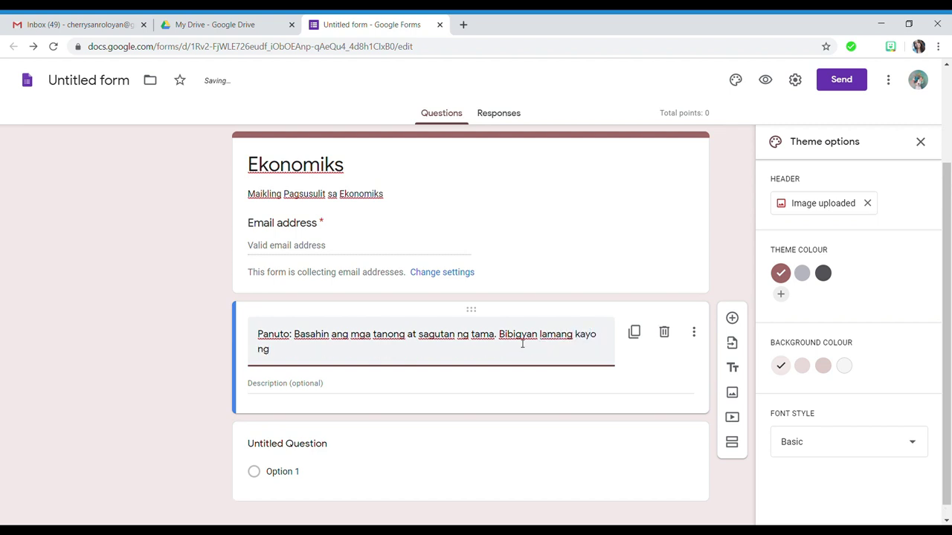
{"action": "type", "text": " 30 minuto para sa pags"}
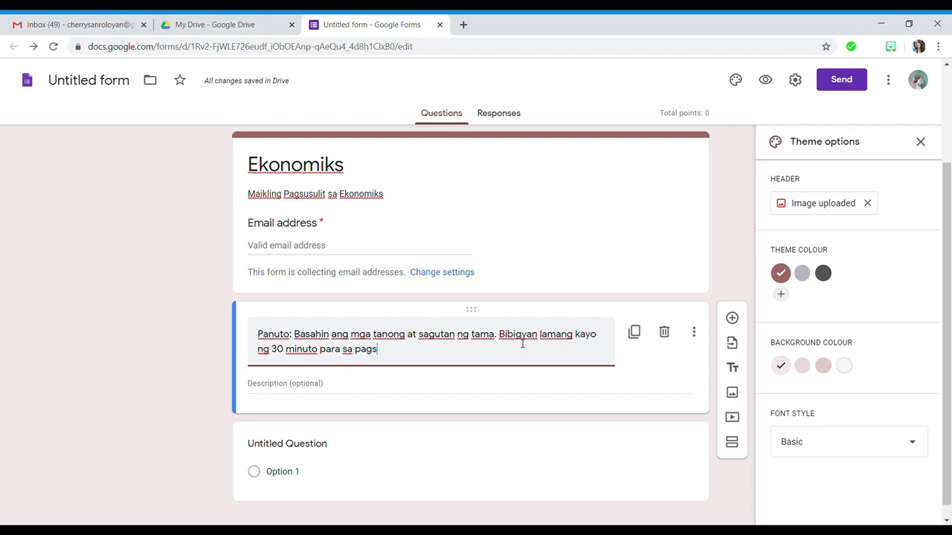
{"action": "type", "text": "agot."}
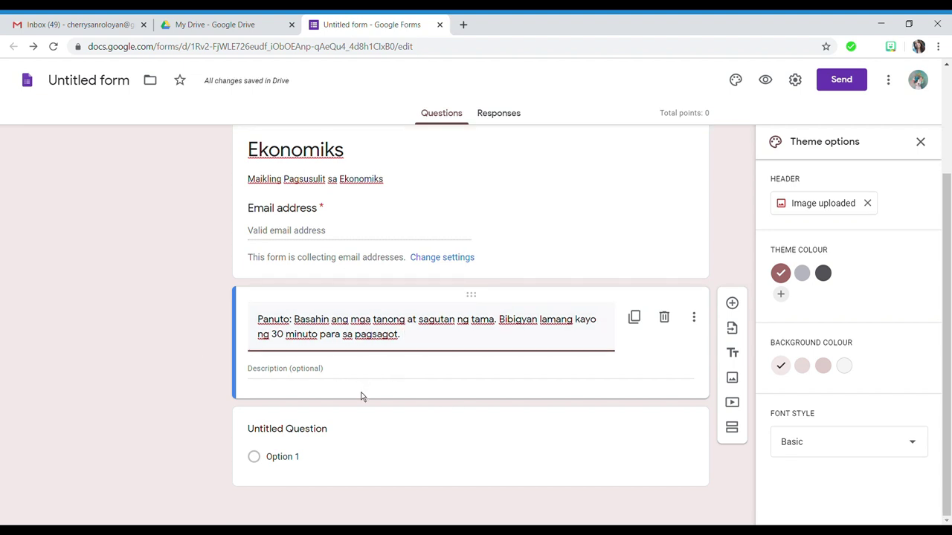
- Set the first question's title to 'Ang salitang pinagmulan ng katawagang ekonomiks ay'
{"action": "left_click", "coordinate": [261, 465]}
{"action": "left_click", "coordinate": [408, 357]}
{"action": "type", "text": "Ang salitang"}
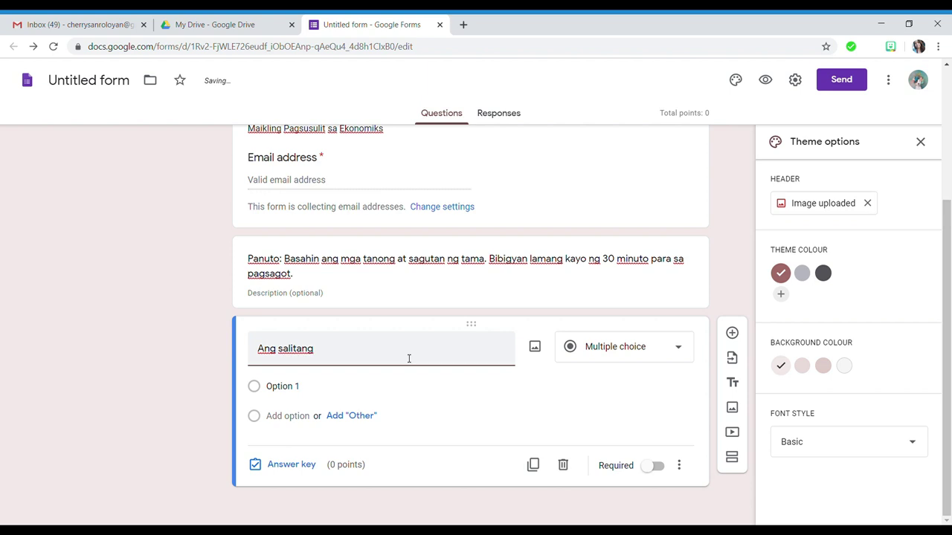
{"action": "type", "text": " pinag"}
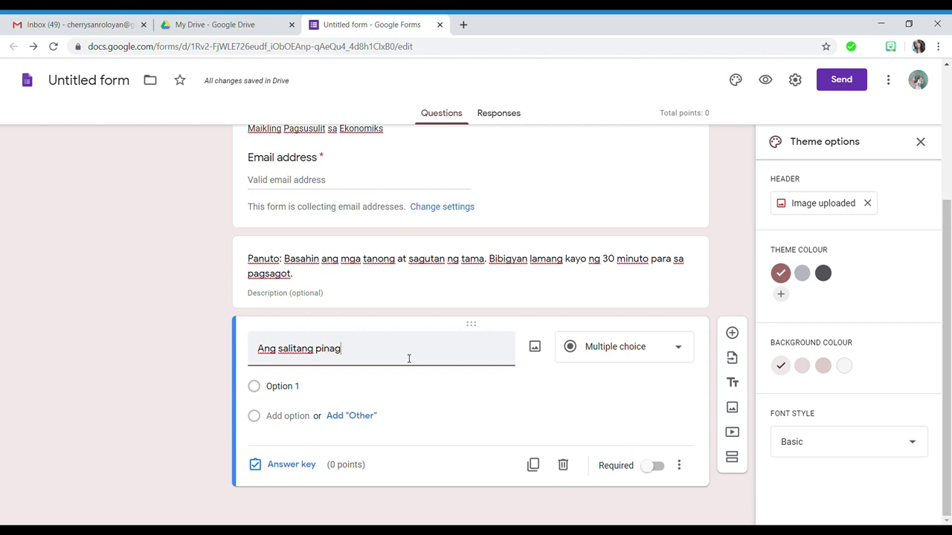
{"action": "type", "text": "mulan"}
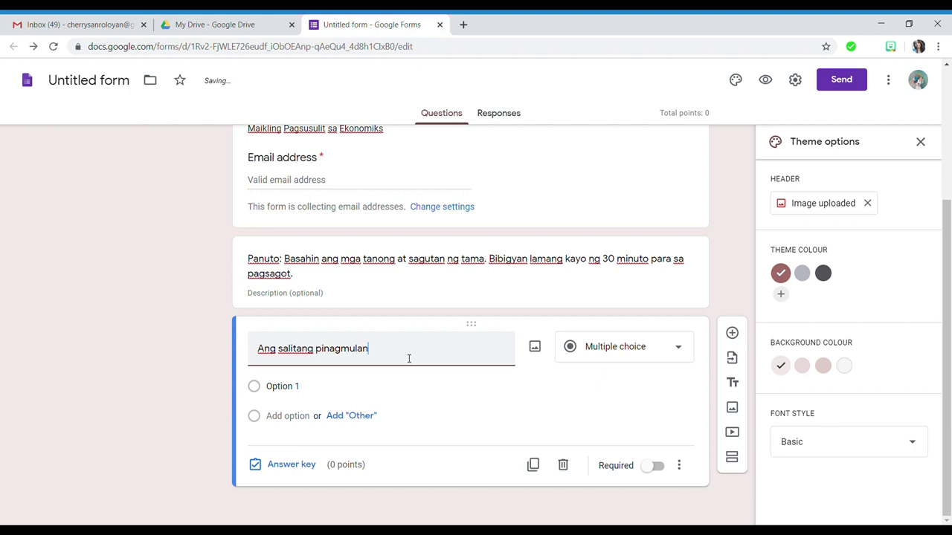
{"action": "type", "text": " n katawagang"}
{"action": "key", "text": "BackSpace"}
{"action": "key", "text": "BackSpace"}
{"action": "key", "text": "BackSpace"}
{"action": "key", "text": "BackSpace"}
{"action": "key", "text": "BackSpace"}
{"action": "key", "text": "BackSpace"}
{"action": "key", "text": "BackSpace"}
{"action": "type", "text": "g katawagang ekonomiks ay"}
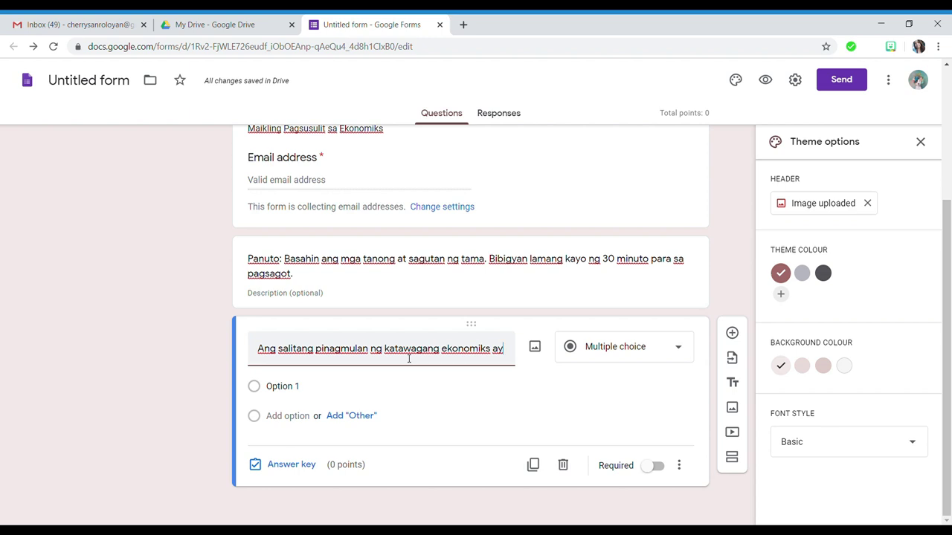
{"action": "left_click", "coordinate": [271, 394]}
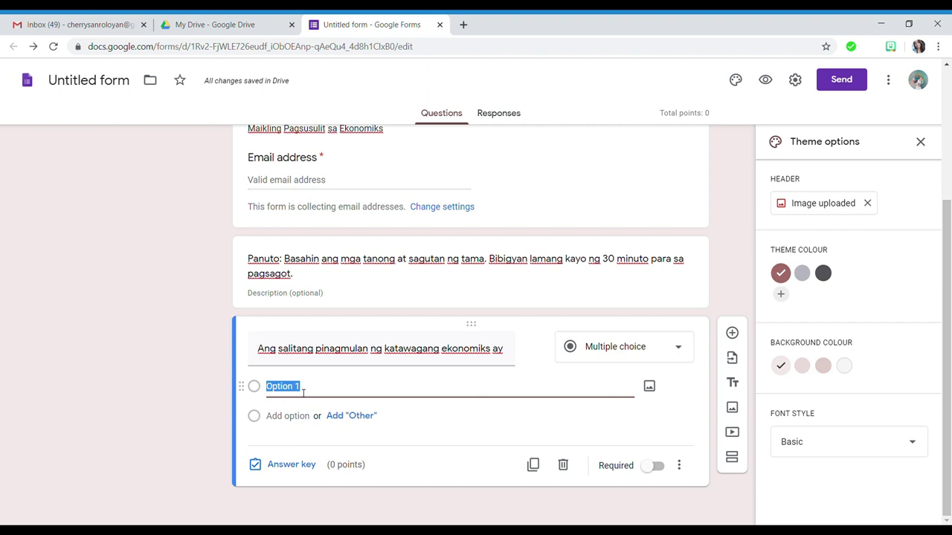
- Fill in the choices ekonomos, oikonomia, oikonomics and aikonomos
{"action": "type", "text": "ekon"}
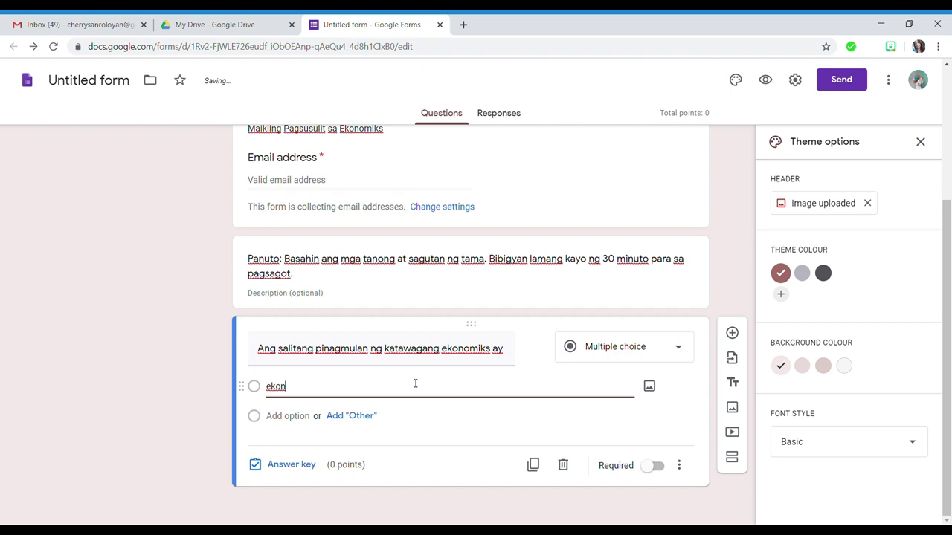
{"action": "type", "text": "omos"}
{"action": "left_click", "coordinate": [277, 417]}
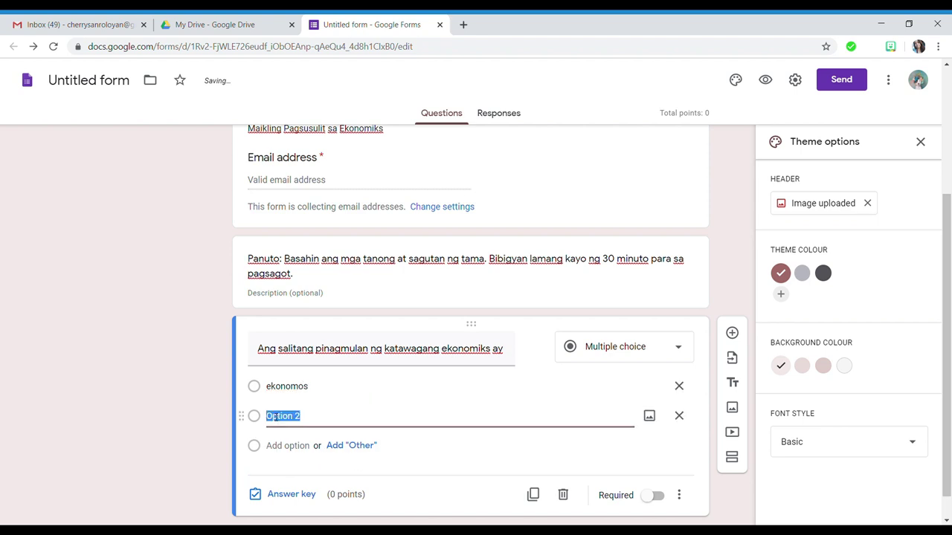
{"action": "type", "text": "oikonomia"}
{"action": "left_click", "coordinate": [289, 446]}
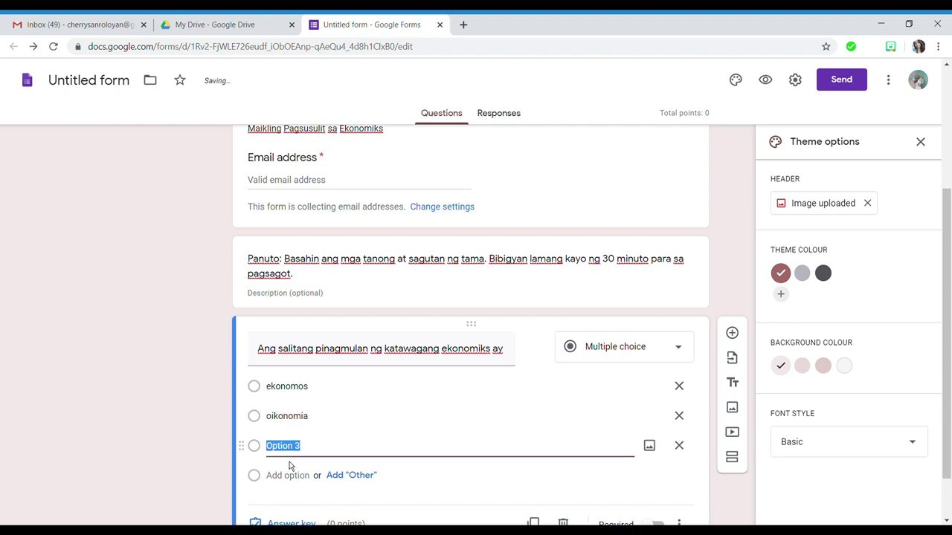
{"action": "type", "text": "oikonomics"}
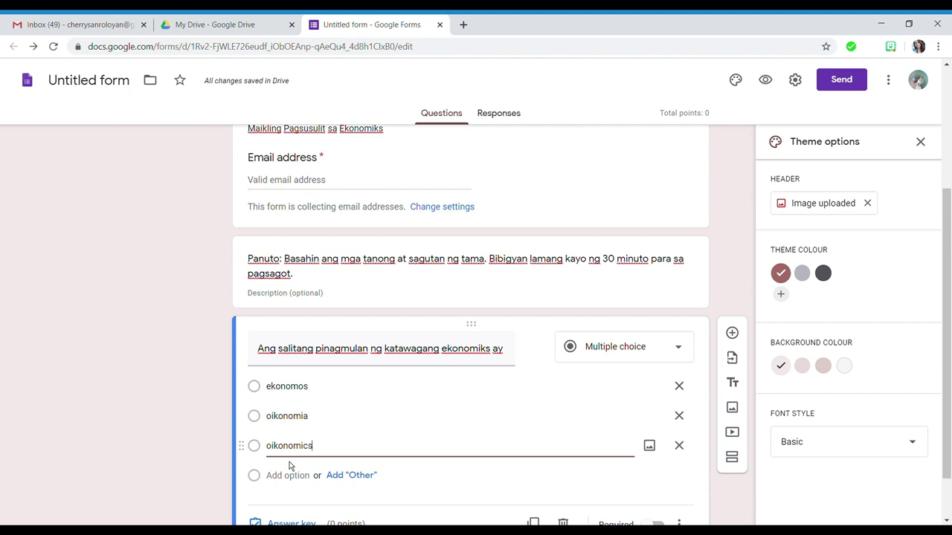
{"action": "left_click", "coordinate": [265, 479]}
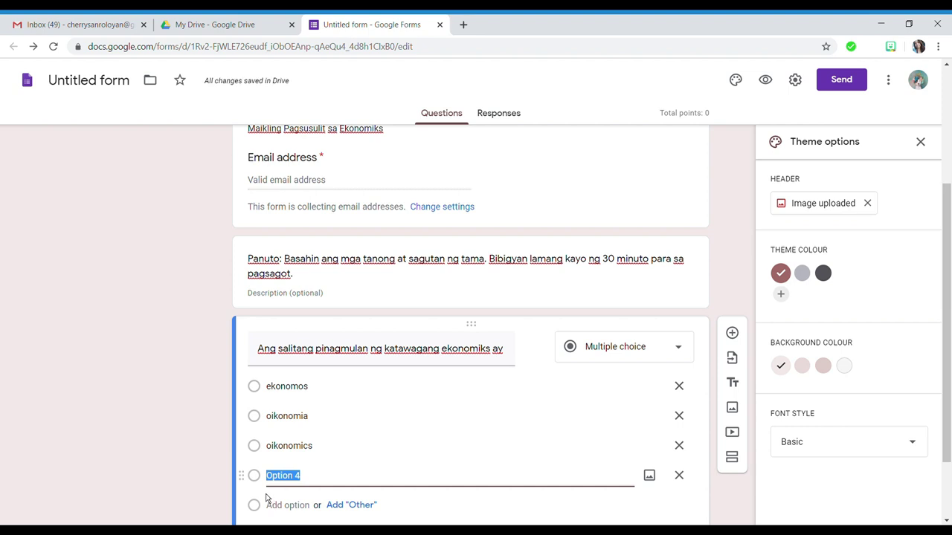
{"action": "type", "text": "aikonomos"}
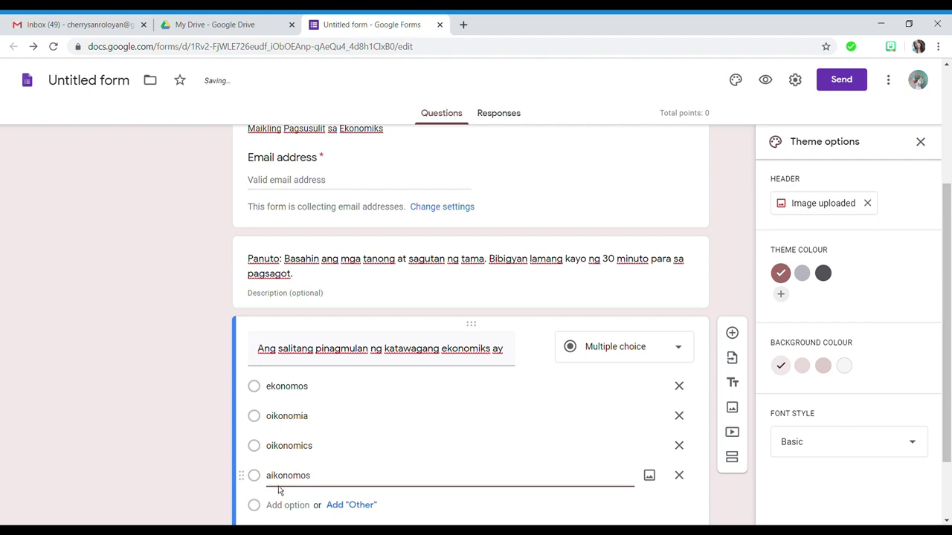
{"action": "scroll", "coordinate": [278, 491], "scroll_direction": "down", "scroll_amount": 1}
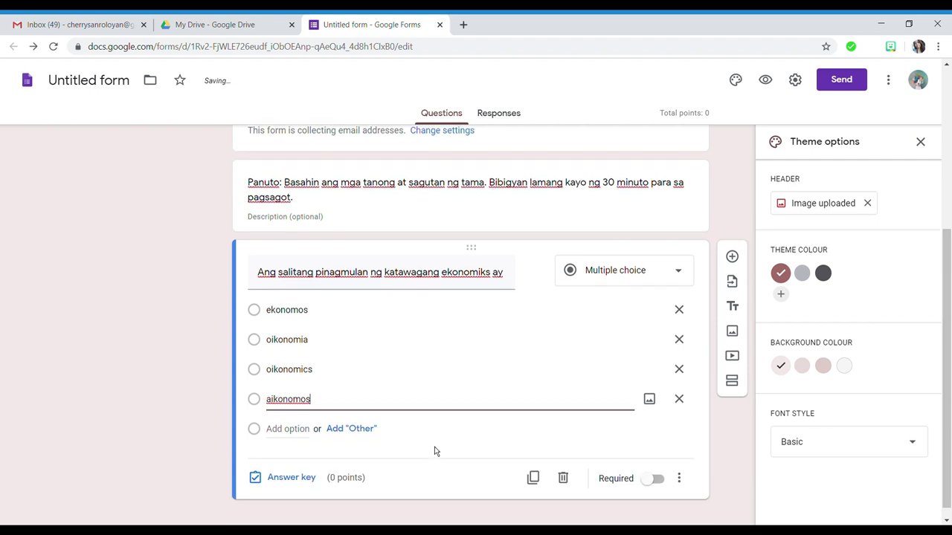
- In the answer key, mark oikonomia correct and begin adding answer feedback
{"action": "left_click", "coordinate": [260, 473]}
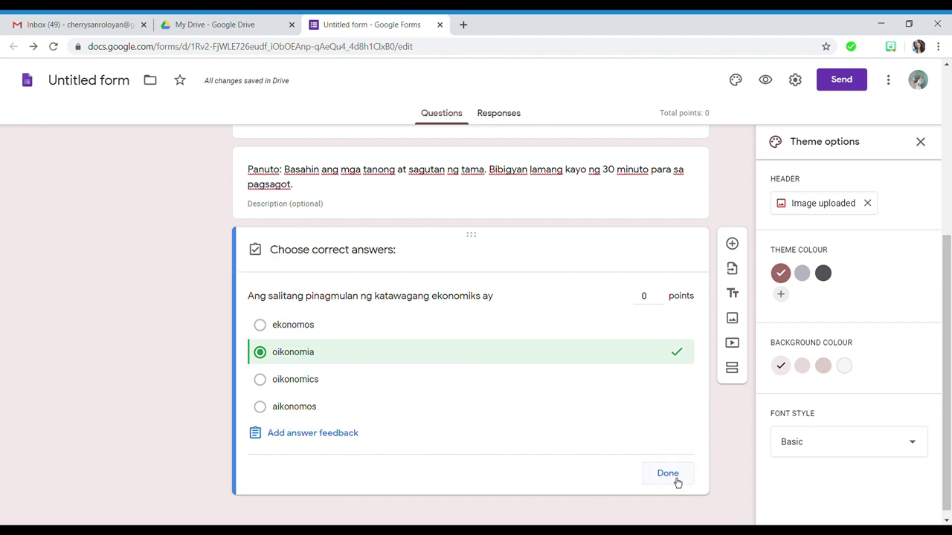
{"action": "left_click", "coordinate": [292, 444]}
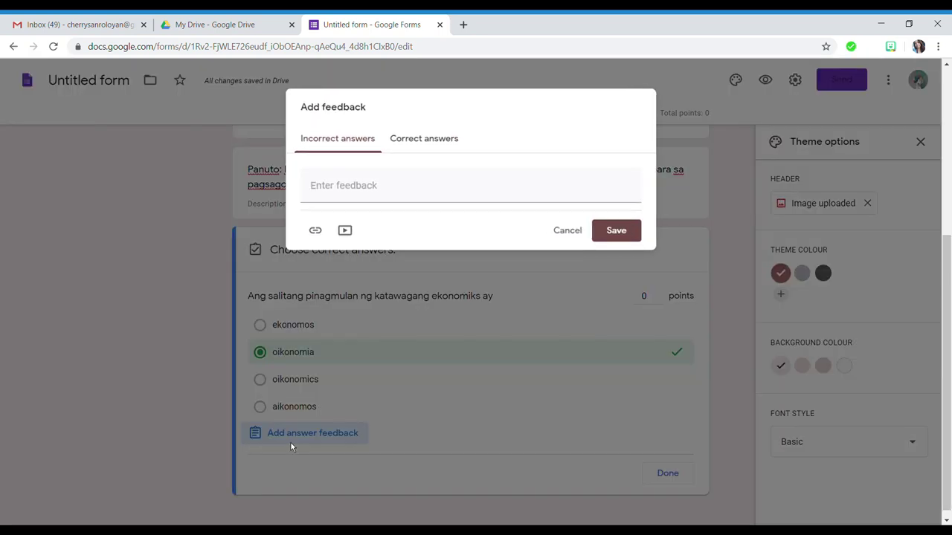
- Discard the draft incorrect-answer text and save 'Oikonomia' as the correct-answer feedback
{"action": "left_click", "coordinate": [338, 192]}
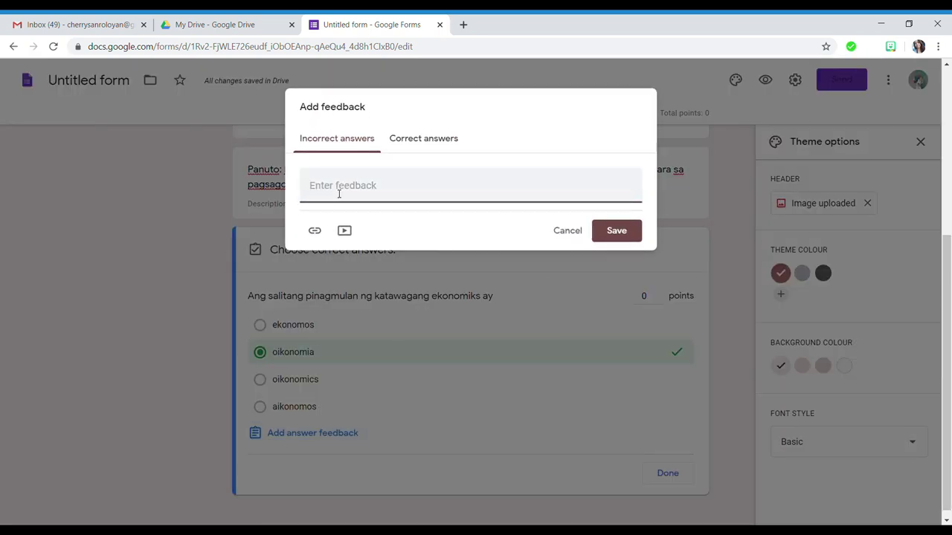
{"action": "type", "text": "Maling sagot"}
{"action": "key", "text": "BackSpace"}
{"action": "key", "text": "BackSpace"}
{"action": "key", "text": "BackSpace"}
{"action": "key", "text": "BackSpace"}
{"action": "key", "text": "BackSpace"}
{"action": "key", "text": "BackSpace"}
{"action": "key", "text": "BackSpace"}
{"action": "key", "text": "BackSpace"}
{"action": "key", "text": "BackSpace"}
{"action": "key", "text": "BackSpace"}
{"action": "key", "text": "BackSpace"}
{"action": "left_click", "coordinate": [403, 144]}
{"action": "left_click", "coordinate": [380, 195]}
{"action": "type", "text": "T"}
{"action": "key", "text": "BackSpace"}
{"action": "type", "text": "Oikonomia"}
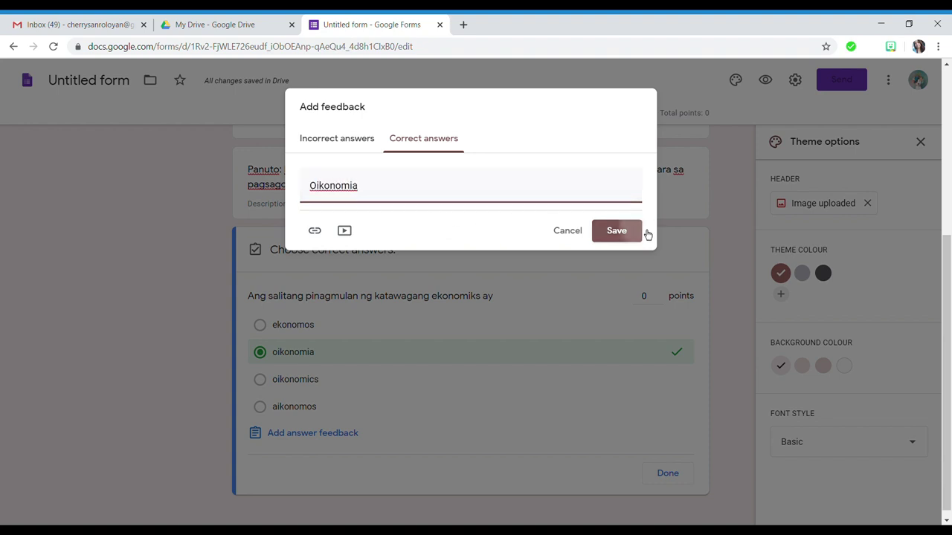
{"action": "left_click", "coordinate": [636, 232]}
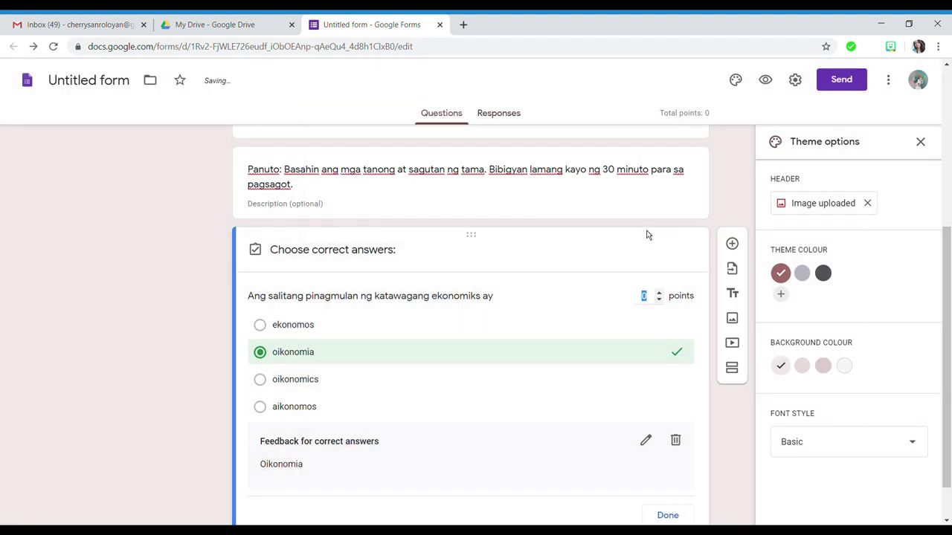
- Raise the first question's value to 2 points and close its answer key
{"action": "scroll", "coordinate": [536, 380], "scroll_direction": "down", "scroll_amount": 1}
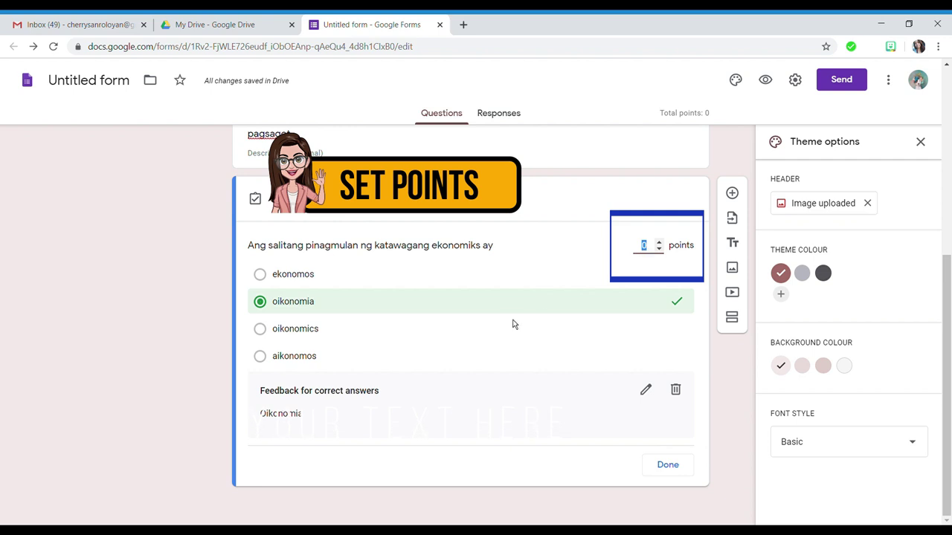
{"action": "left_click", "coordinate": [658, 242]}
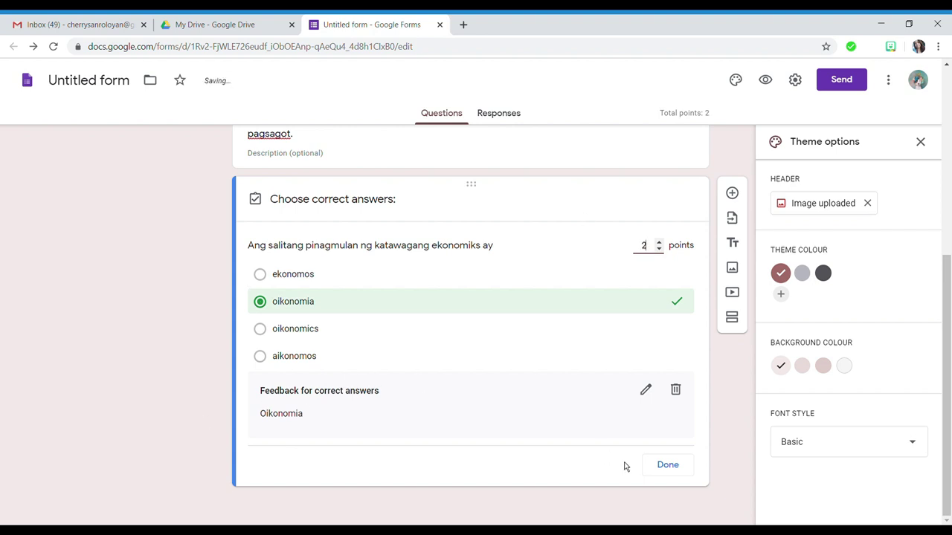
{"action": "left_click", "coordinate": [681, 473]}
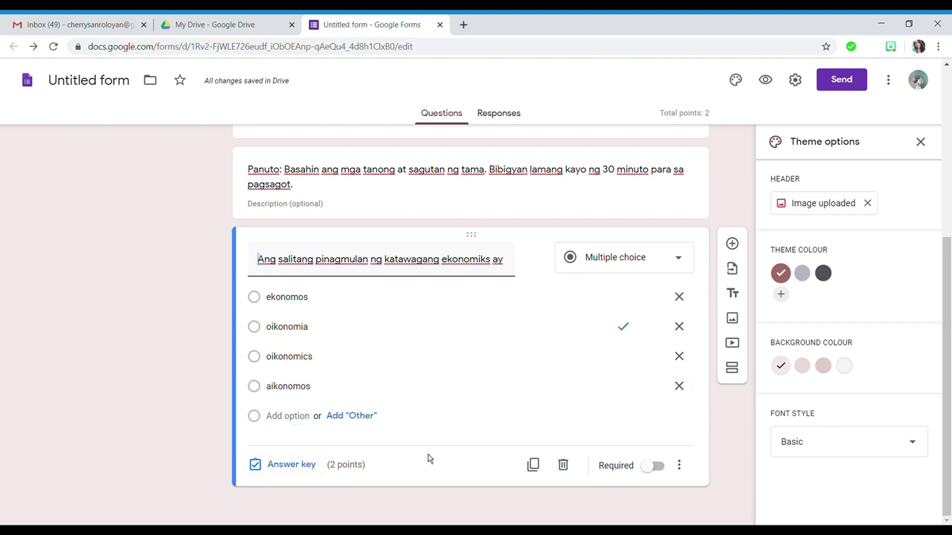
- Create a new question on the small-unit branch of economics with options makroekonomiks and maykroekonomiks
{"action": "left_click", "coordinate": [735, 252]}
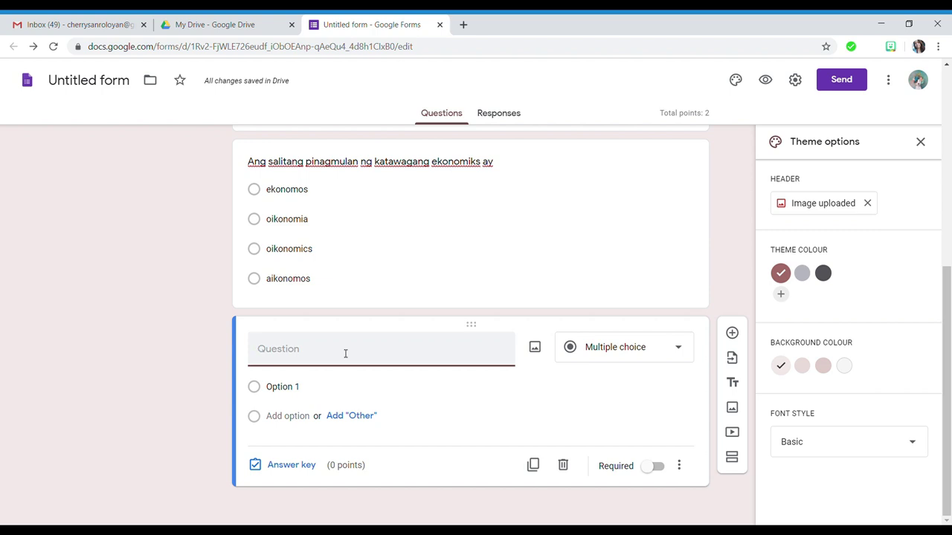
{"action": "type", "text": "Isang sangay na"}
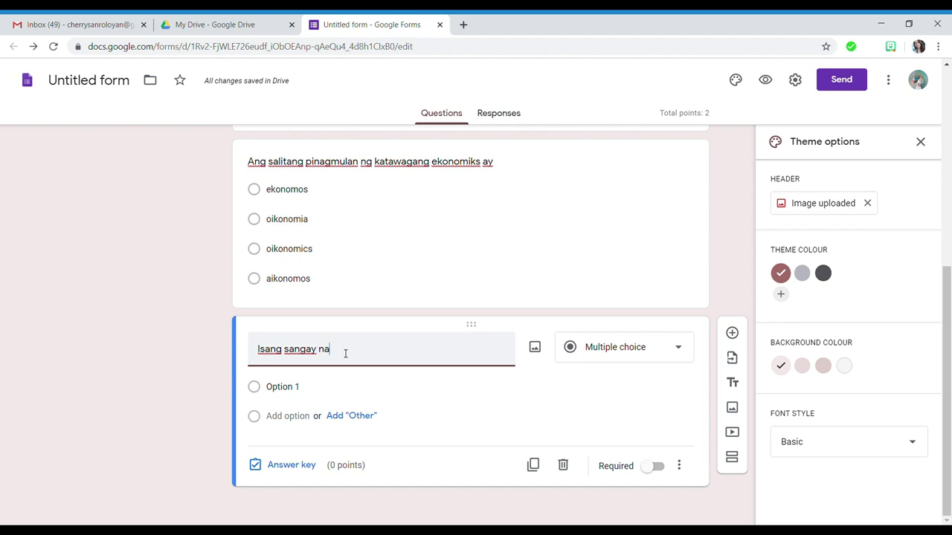
{"action": "type", "text": " ekonomi"}
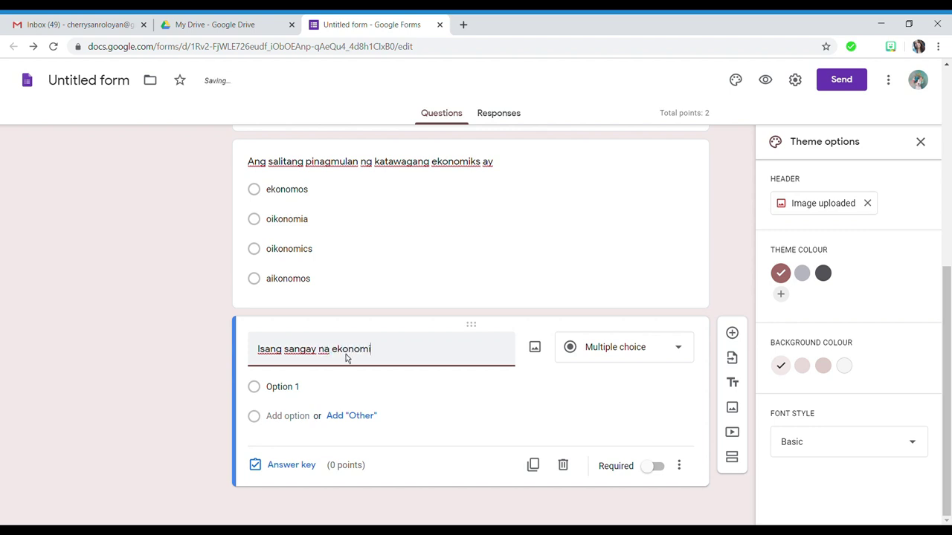
{"action": "type", "text": "ks na pinag"}
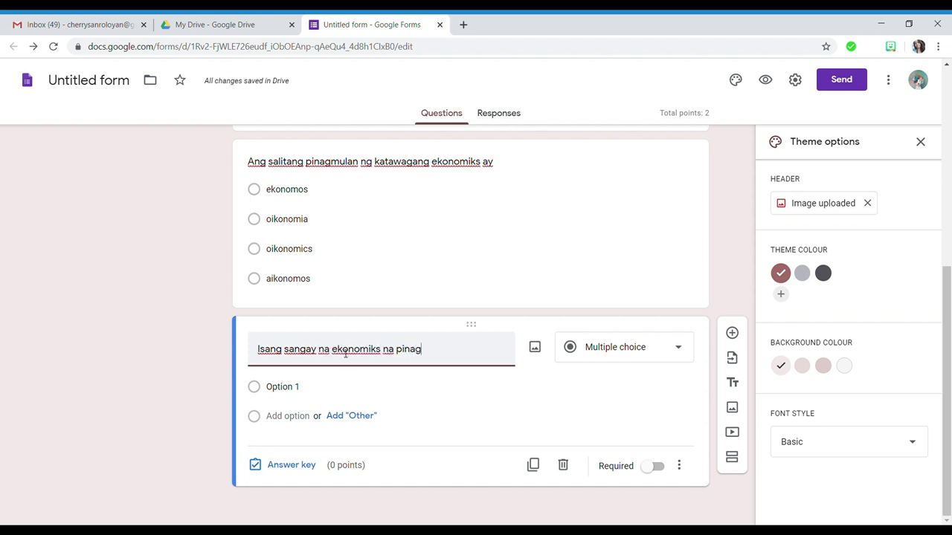
{"action": "type", "text": "-aaralan a"}
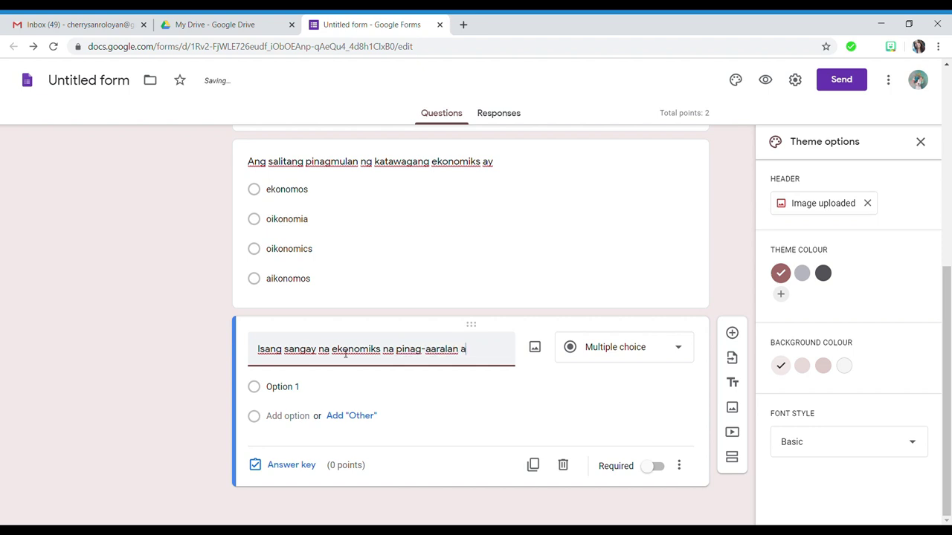
{"action": "type", "text": "ng maliit na yuni"}
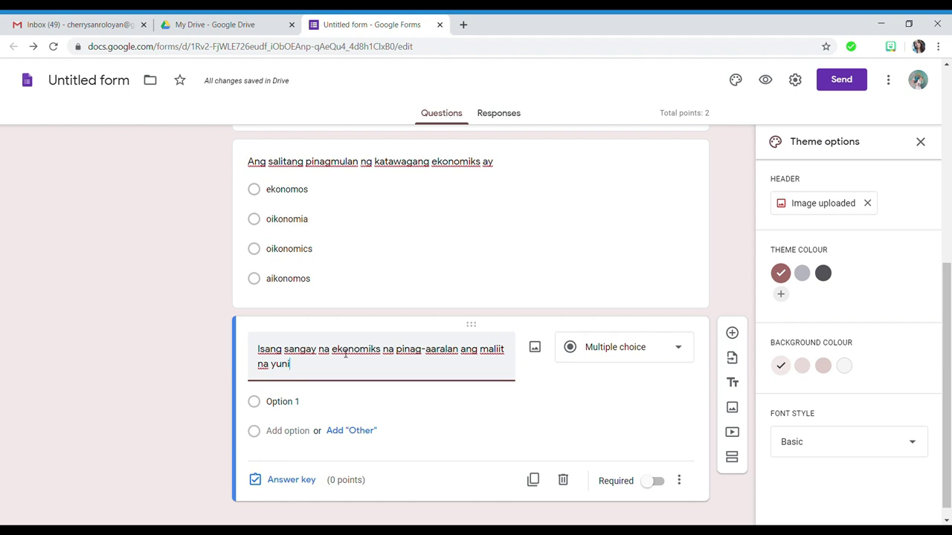
{"action": "type", "text": "t ng ekonomiya"}
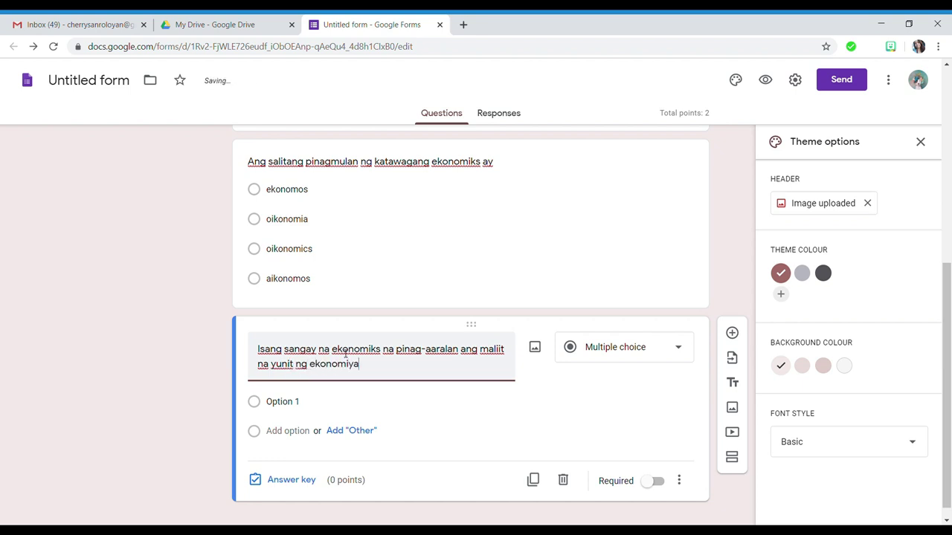
{"action": "left_click", "coordinate": [290, 405]}
{"action": "type", "text": "makroekonomiks"}
{"action": "left_click", "coordinate": [287, 431]}
{"action": "type", "text": "maykroekonomiks"}
{"action": "scroll", "coordinate": [290, 447], "scroll_direction": "down", "scroll_amount": 1}
- Add choices oikonomia and subekonomiks, fixing a spelling typo, and open the answer key
{"action": "left_click", "coordinate": [285, 415]}
{"action": "type", "text": "oikonomia"}
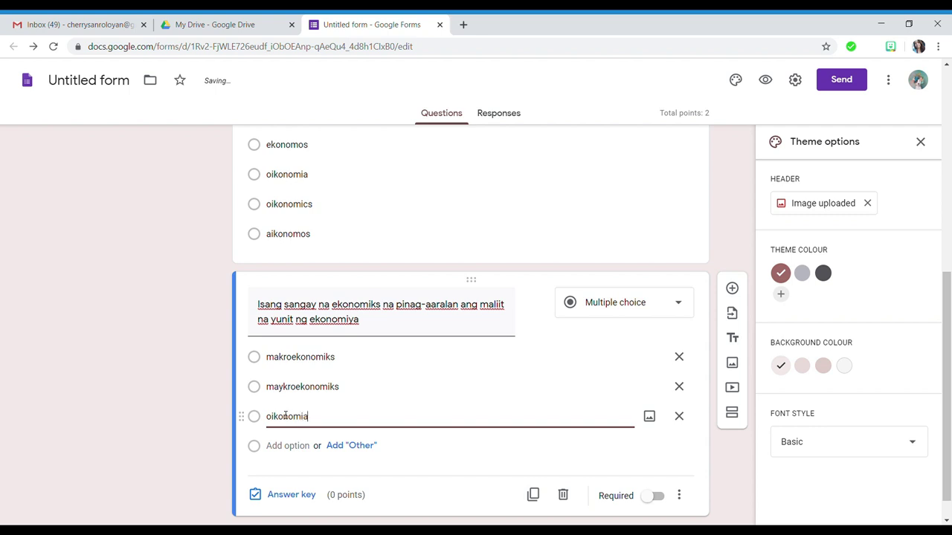
{"action": "left_click", "coordinate": [293, 441]}
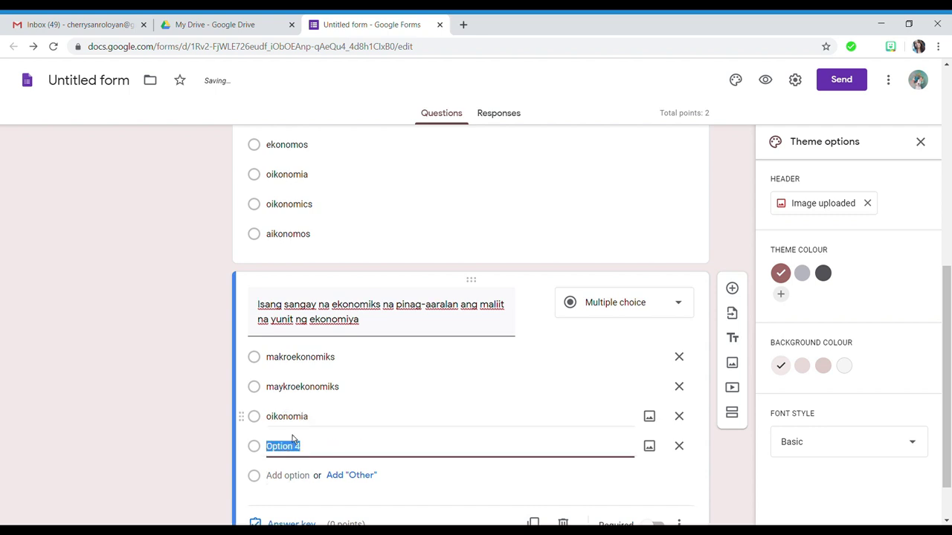
{"action": "type", "text": "su"}
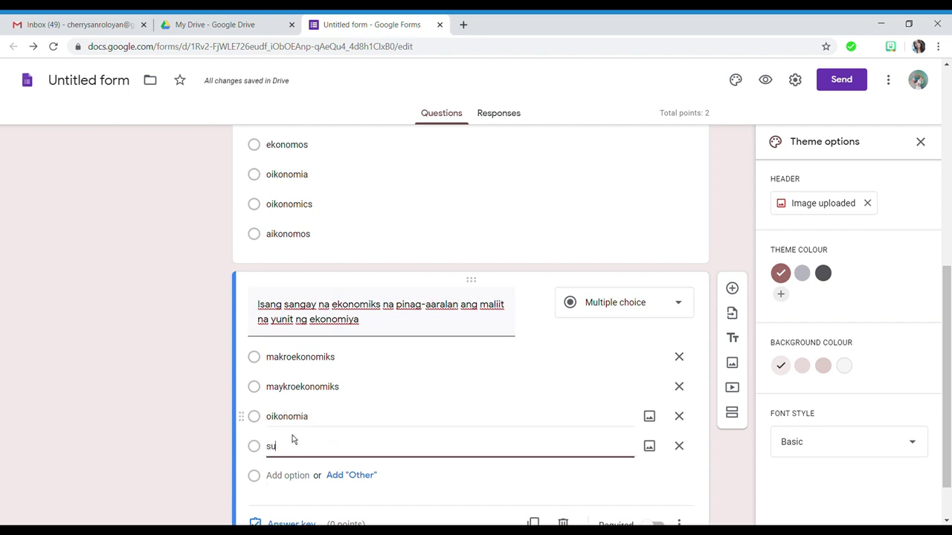
{"action": "type", "text": "bekomoi"}
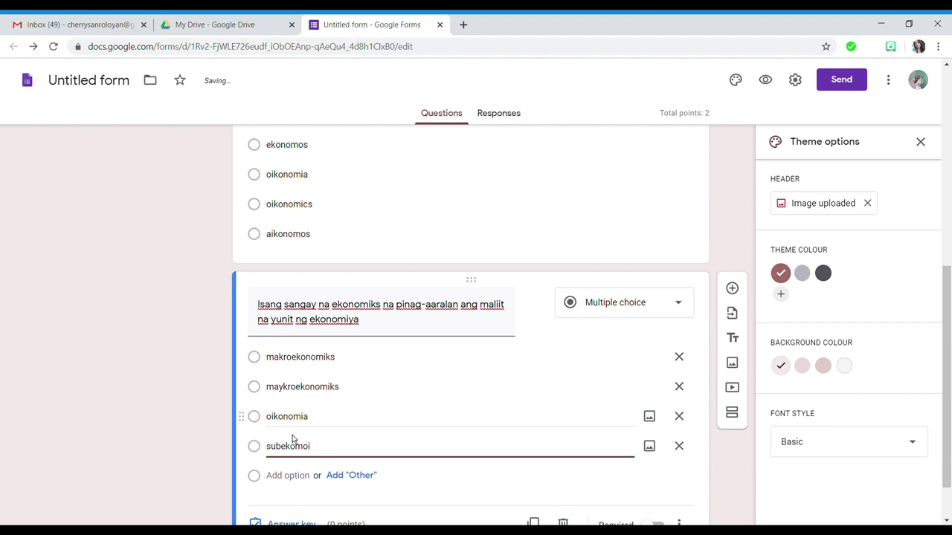
{"action": "type", "text": "kks"}
{"action": "left_click", "coordinate": [294, 447]}
{"action": "type", "text": "no"}
{"action": "scroll", "coordinate": [484, 347], "scroll_direction": "down", "scroll_amount": 1}
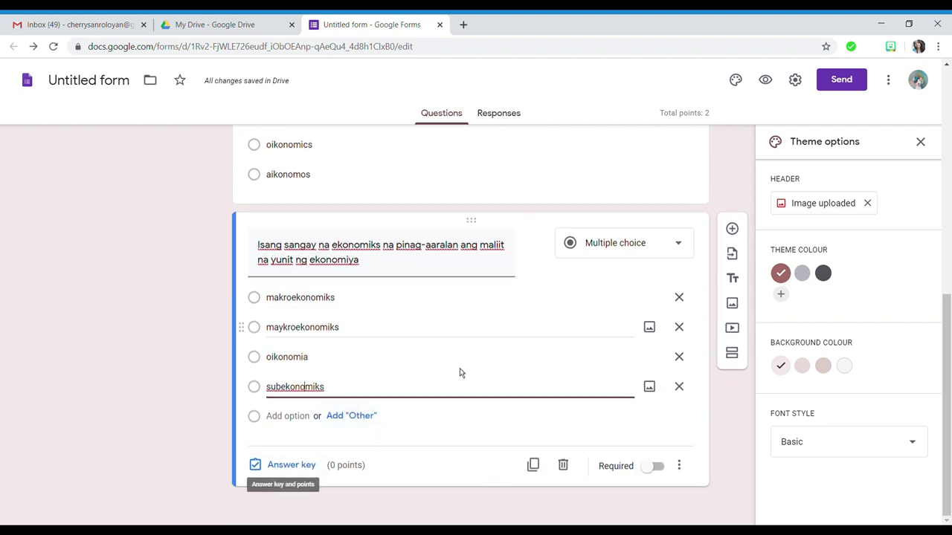
{"action": "left_click", "coordinate": [302, 464]}
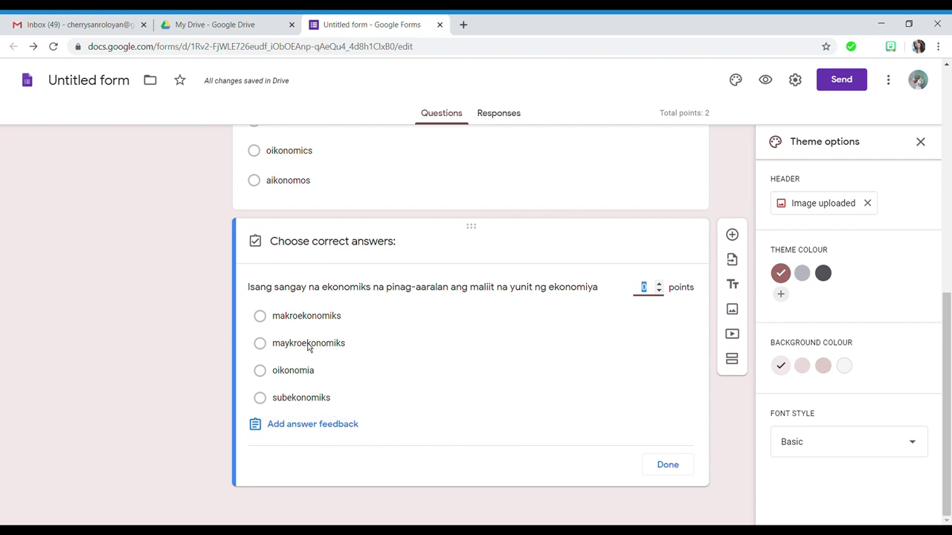
- Mark maykroekonomiks as the correct answer and set the question to 1 point
{"action": "left_click", "coordinate": [314, 348]}
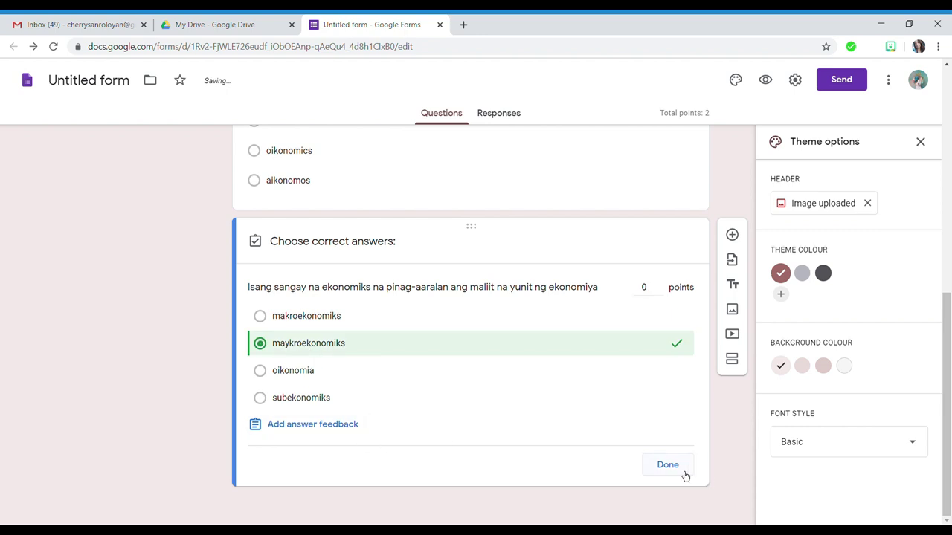
{"action": "left_click", "coordinate": [684, 474]}
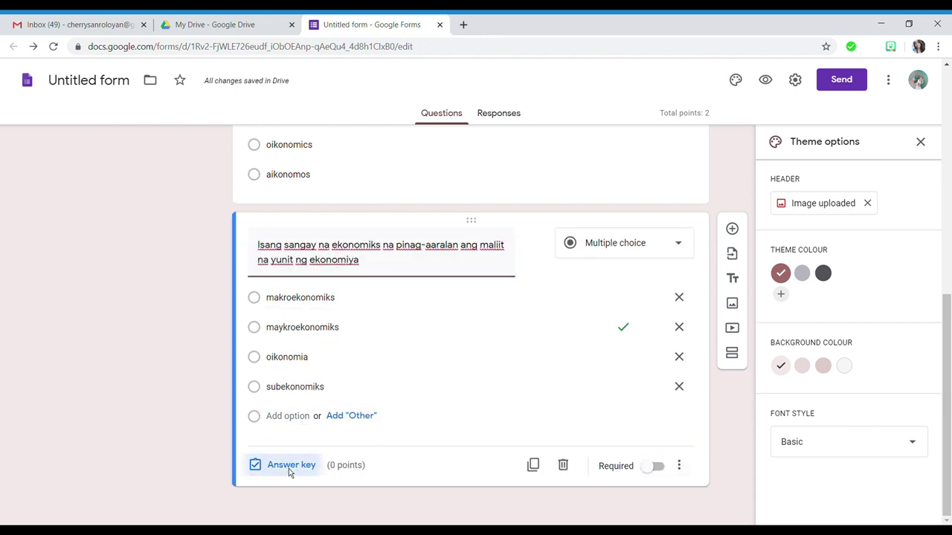
{"action": "left_click", "coordinate": [290, 467]}
{"action": "left_click", "coordinate": [658, 287]}
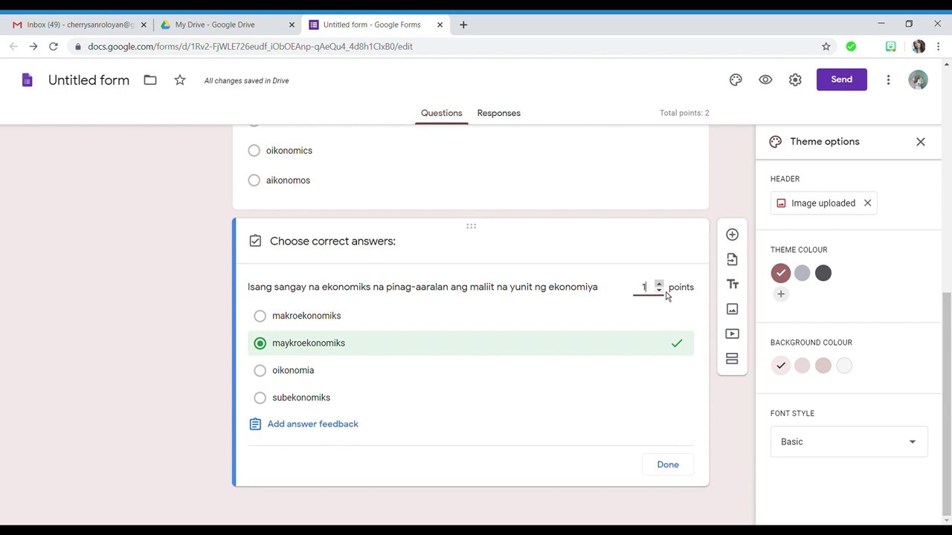
{"action": "left_click", "coordinate": [675, 467]}
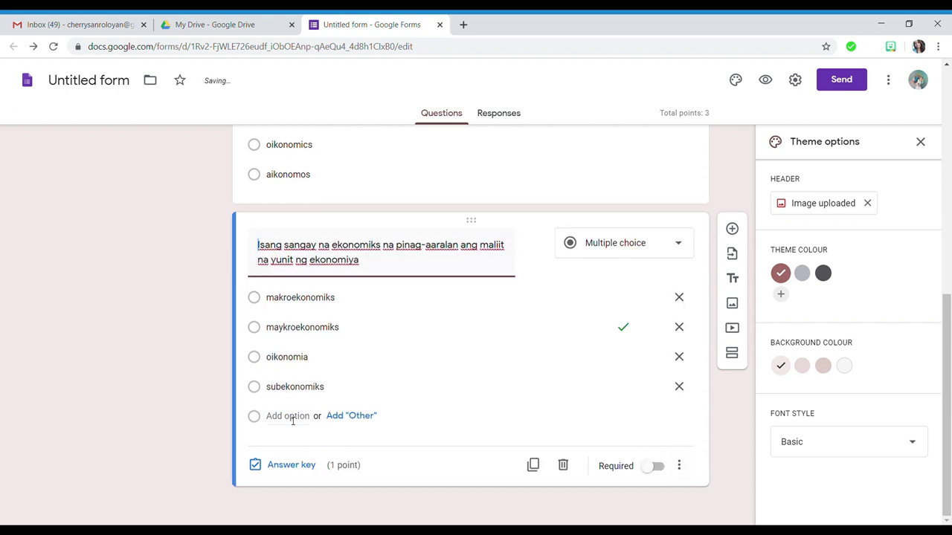
- Save 'maykroekonomiks' as the correct-answer feedback and close the answer key
{"action": "left_click", "coordinate": [290, 467]}
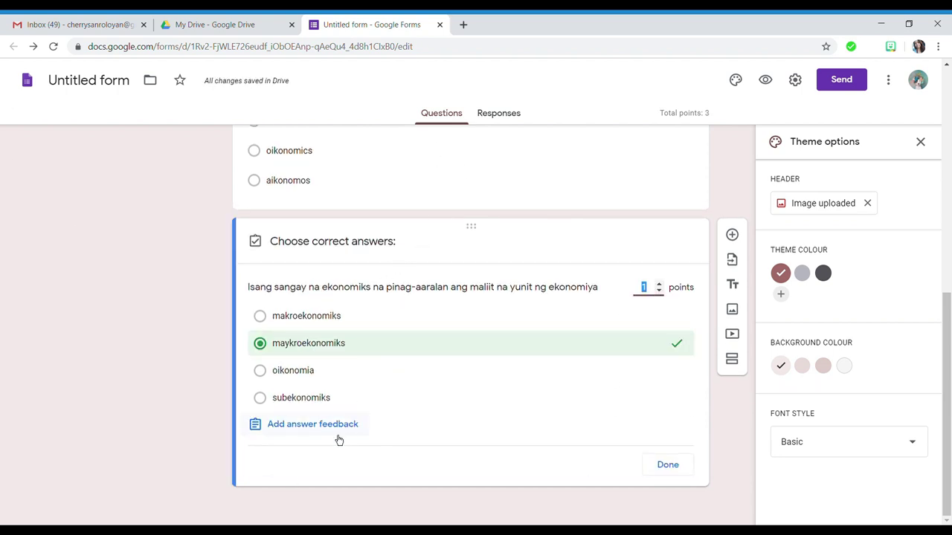
{"action": "left_click", "coordinate": [335, 433]}
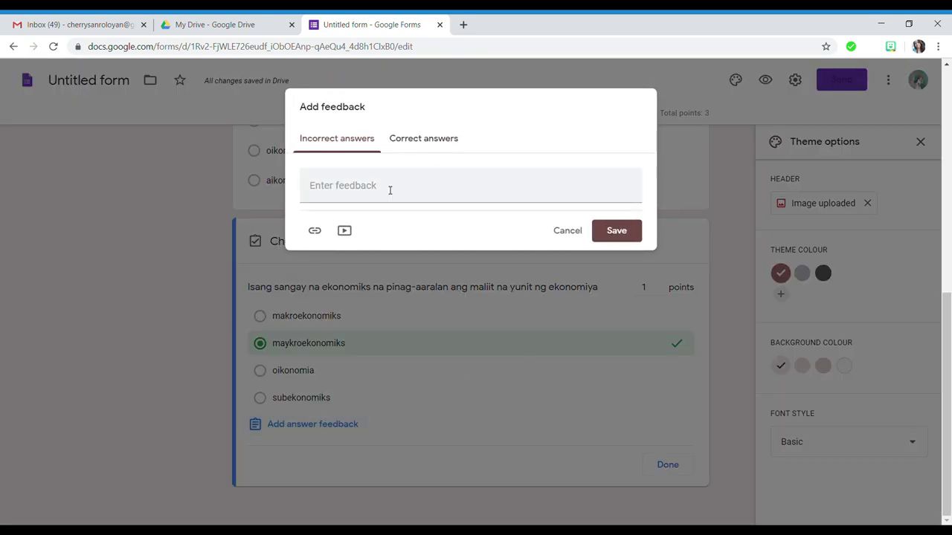
{"action": "left_click", "coordinate": [408, 141]}
{"action": "left_click", "coordinate": [402, 191]}
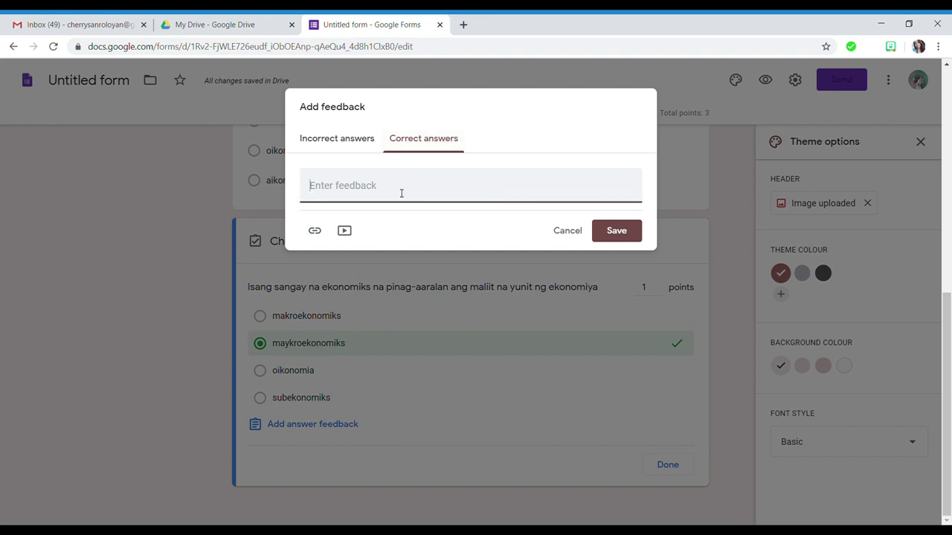
{"action": "type", "text": "Tama ang iyong sagot."}
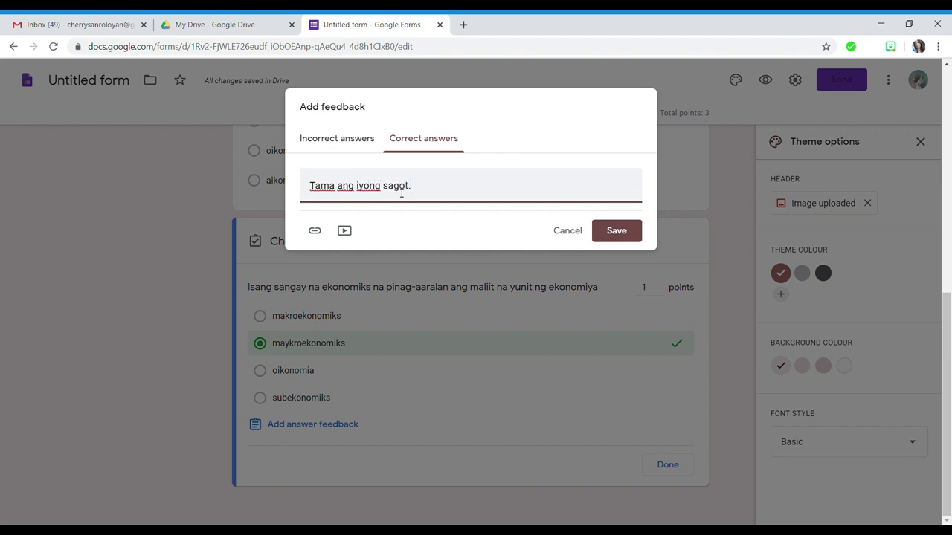
{"action": "left_click_drag", "start_coordinate": [446, 195], "coordinate": [301, 195]}
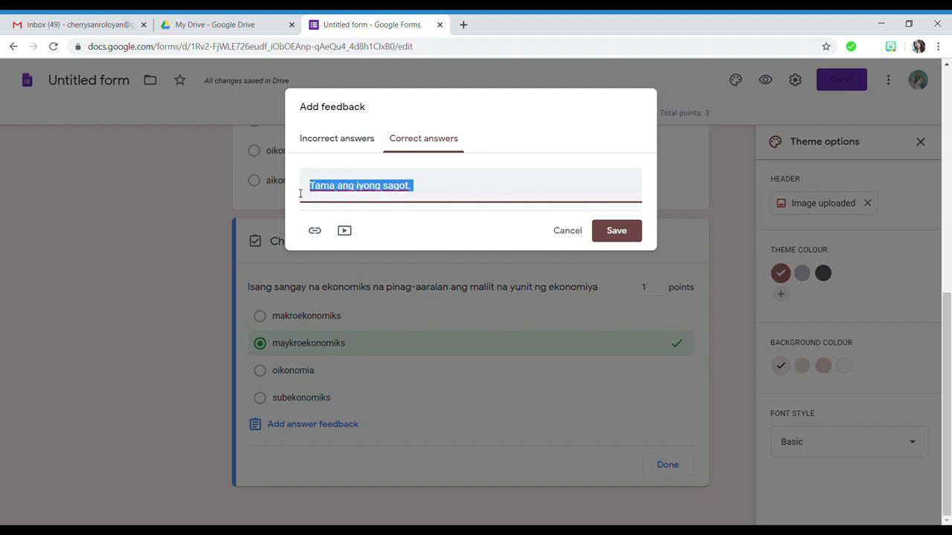
{"action": "type", "text": "maykroekonomiks"}
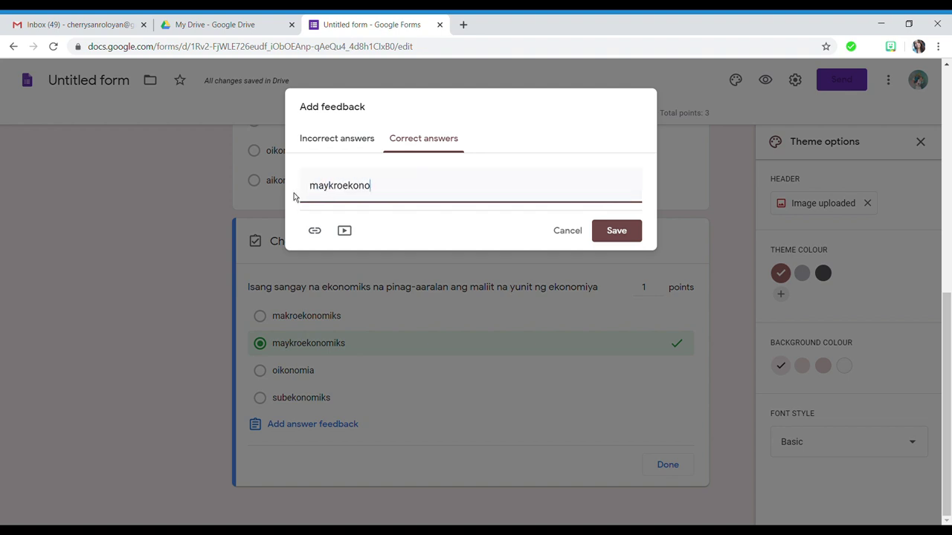
{"action": "left_click", "coordinate": [615, 232]}
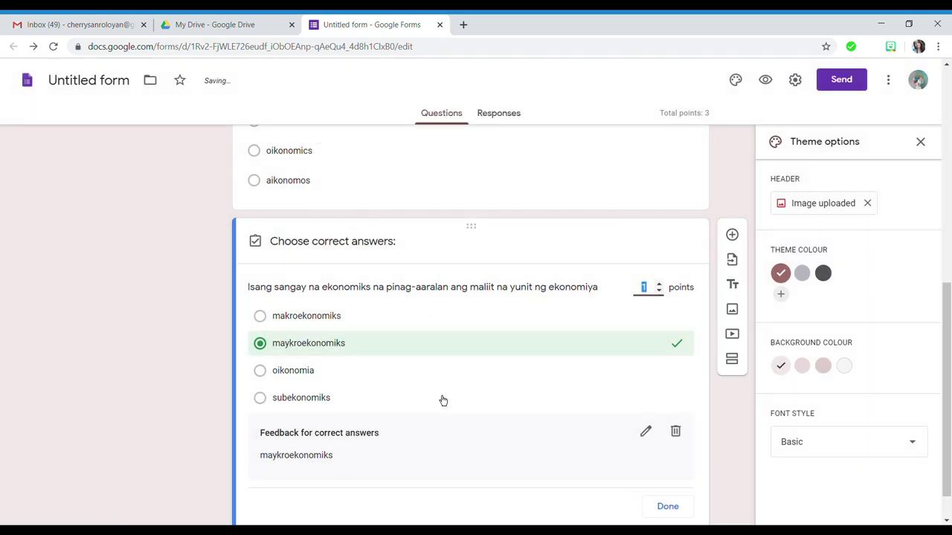
{"action": "left_click", "coordinate": [671, 467]}
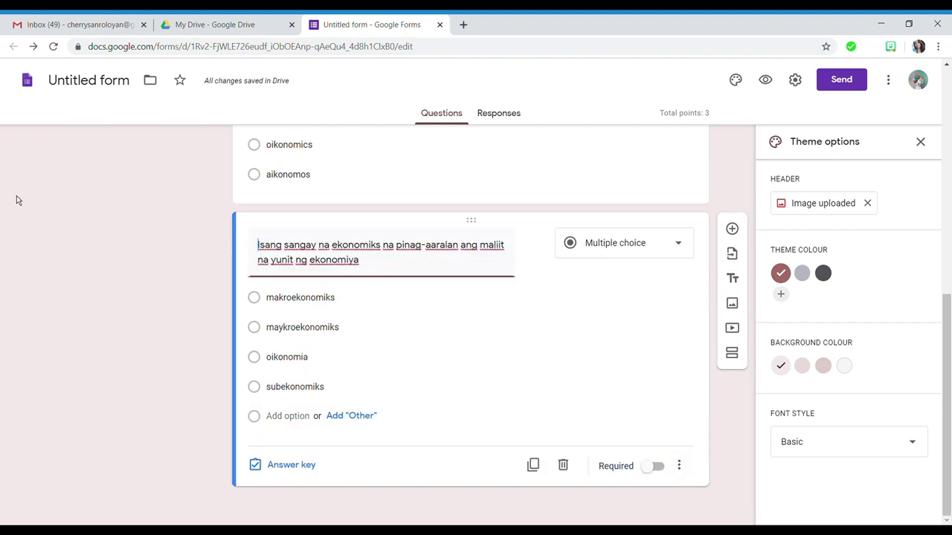
- Add a new question below and set its type to Short answer
{"action": "left_click", "coordinate": [732, 229]}
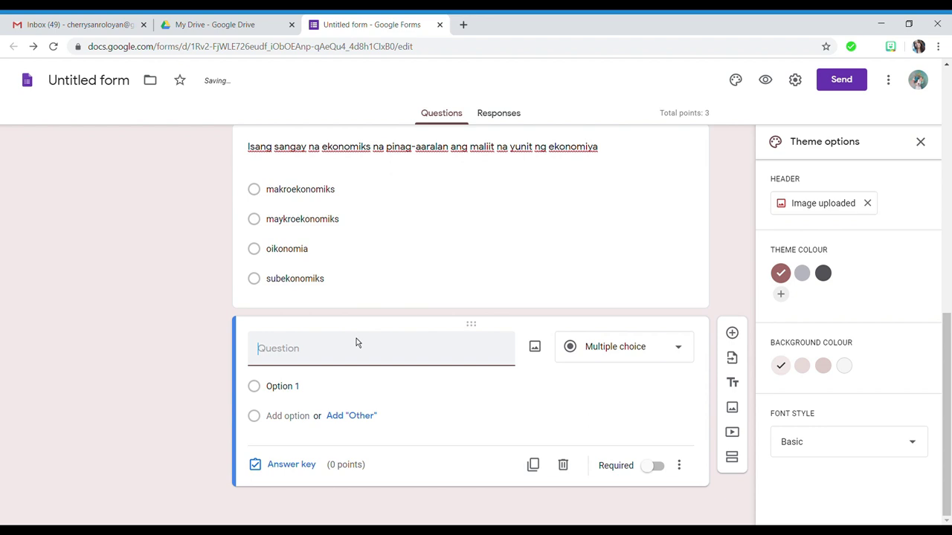
{"action": "left_click", "coordinate": [625, 357]}
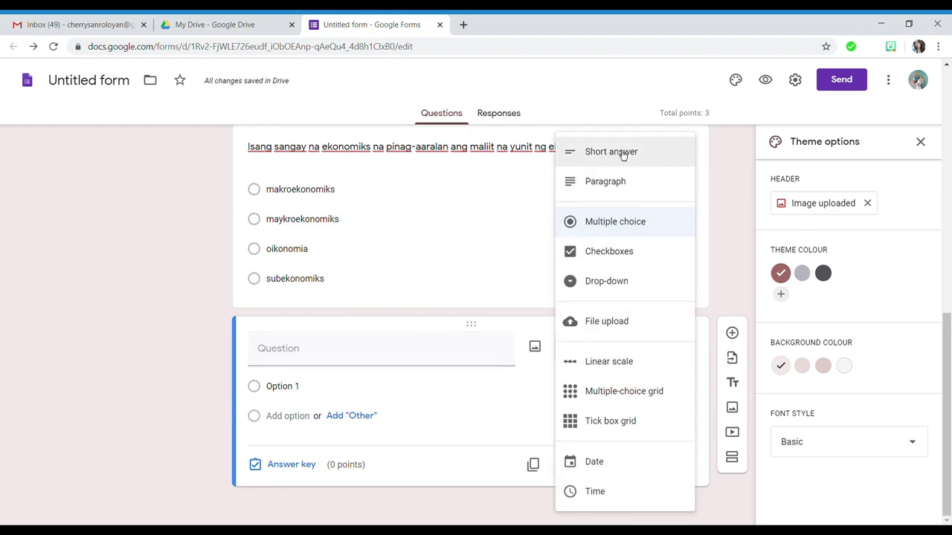
{"action": "left_click", "coordinate": [610, 152]}
- Title it 'Bumuo ng sariling kahulugan ng Ekonomiks gamit ang One-minute phrase' and open its answer key
{"action": "left_click", "coordinate": [323, 377]}
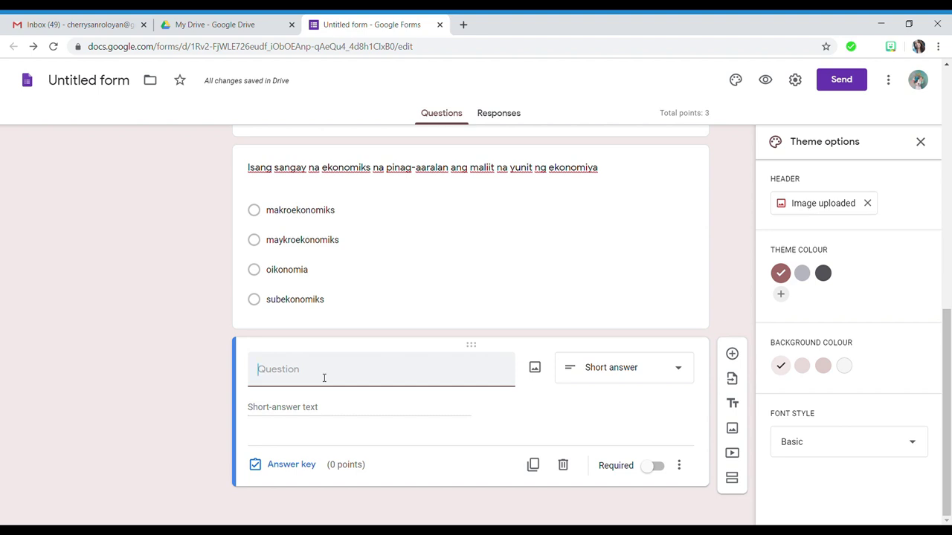
{"action": "type", "text": "NB"}
{"action": "type", "text": "u"}
{"action": "key", "text": "BackSpace"}
{"action": "key", "text": "BackSpace"}
{"action": "key", "text": "BackSpace"}
{"action": "type", "text": "Bumuo ng sariling kahulugan ng "}
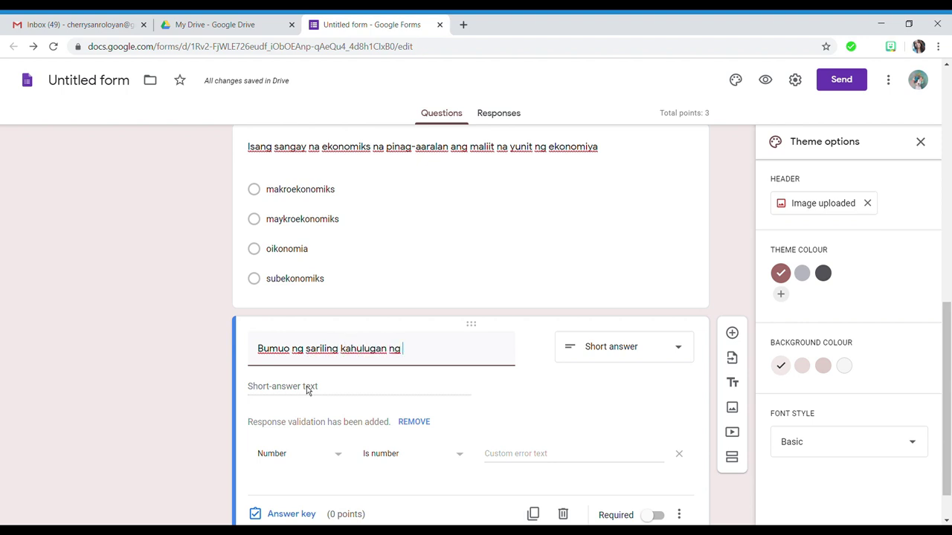
{"action": "type", "text": "Ekono"}
{"action": "type", "text": "s gamit ang One-"}
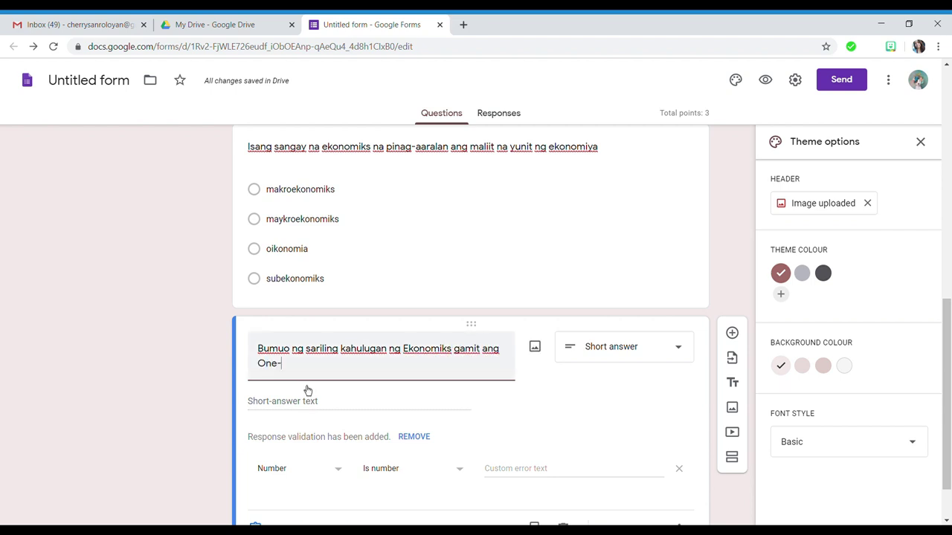
{"action": "type", "text": "i"}
{"action": "type", "text": "=minu"}
{"action": "key", "text": "BackSpace"}
{"action": "key", "text": "BackSpace"}
{"action": "key", "text": "BackSpace"}
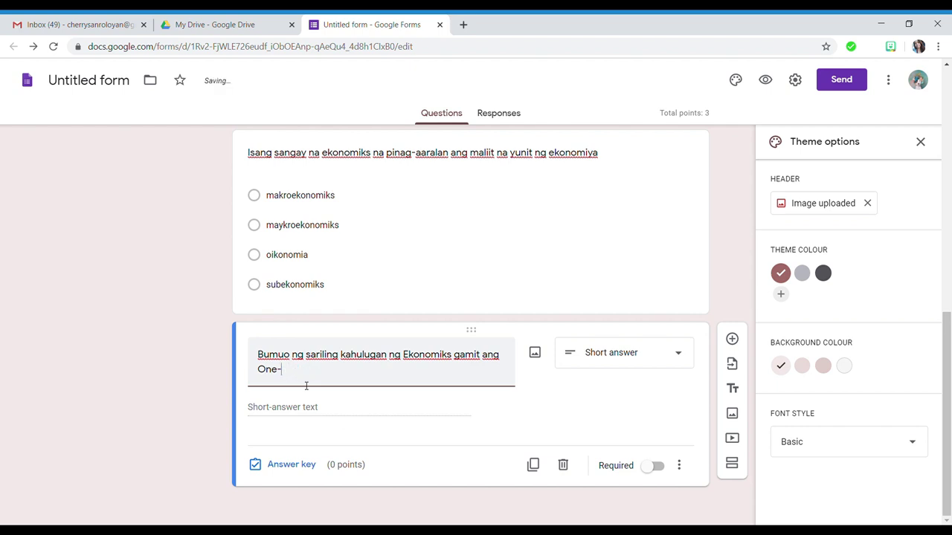
{"action": "type", "text": "minute phrase"}
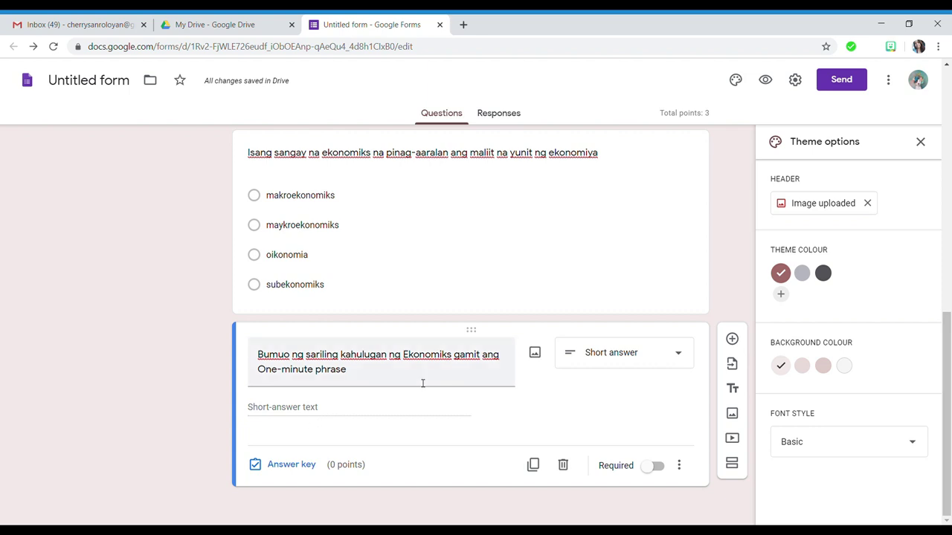
{"action": "left_click", "coordinate": [290, 467]}
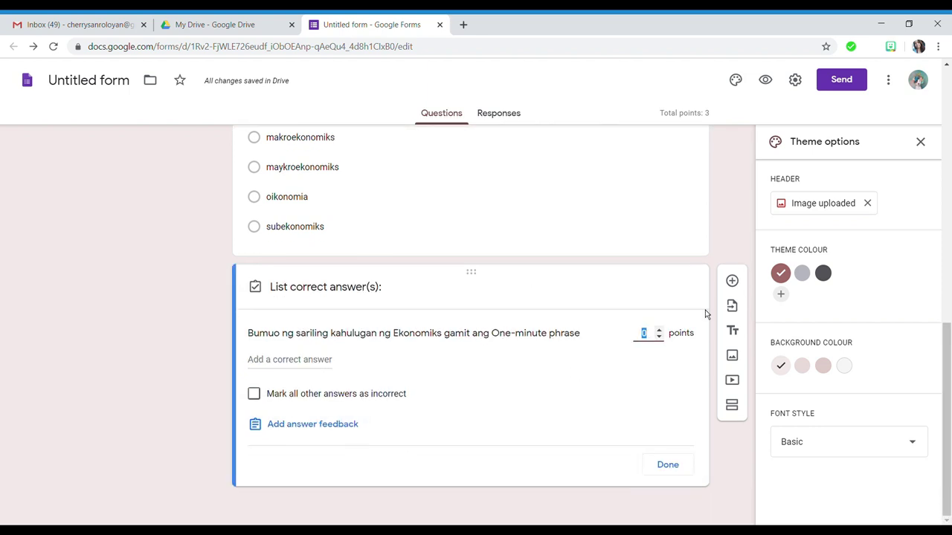
- Set the short-answer question to 5 points, save blank feedback, and close the answer key
{"action": "left_click", "coordinate": [659, 331]}
{"action": "left_click", "coordinate": [660, 332]}
{"action": "left_click", "coordinate": [308, 425]}
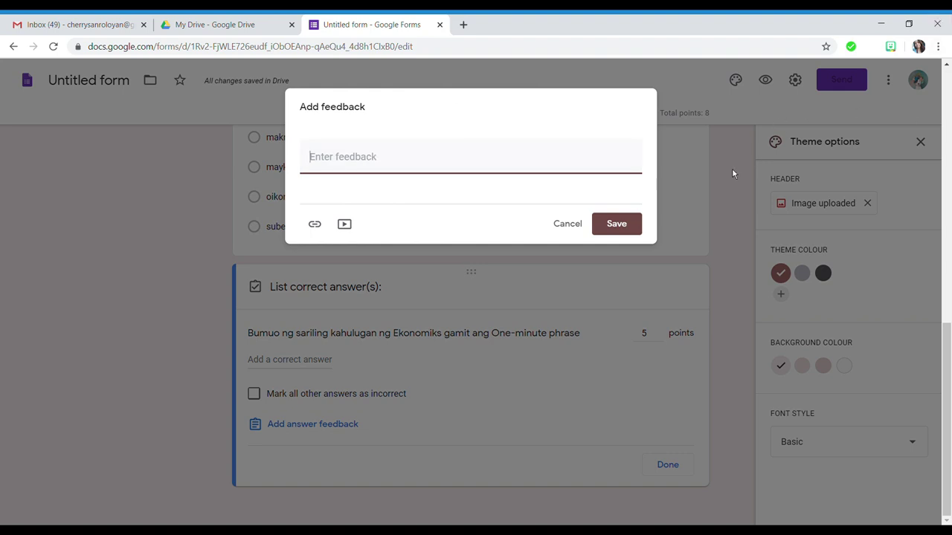
{"action": "left_click", "coordinate": [625, 233]}
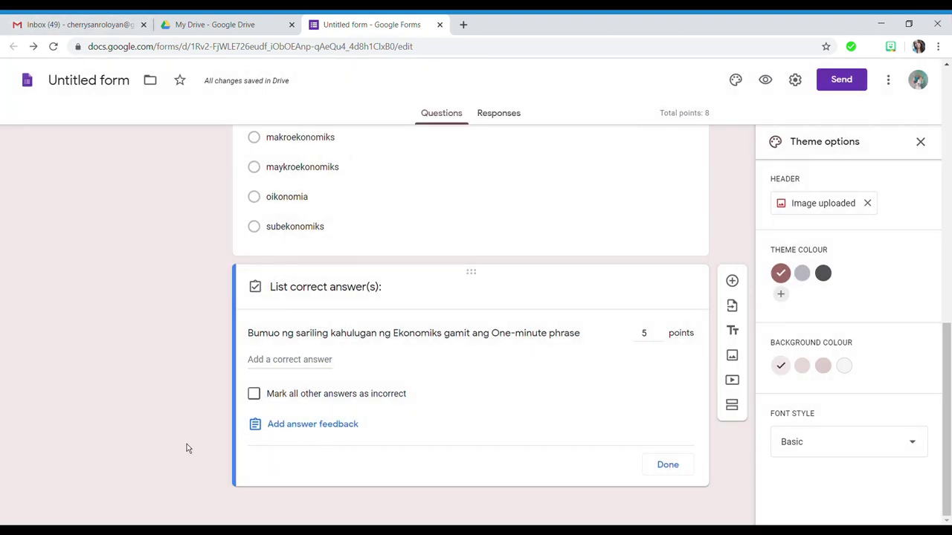
{"action": "left_click", "coordinate": [668, 467]}
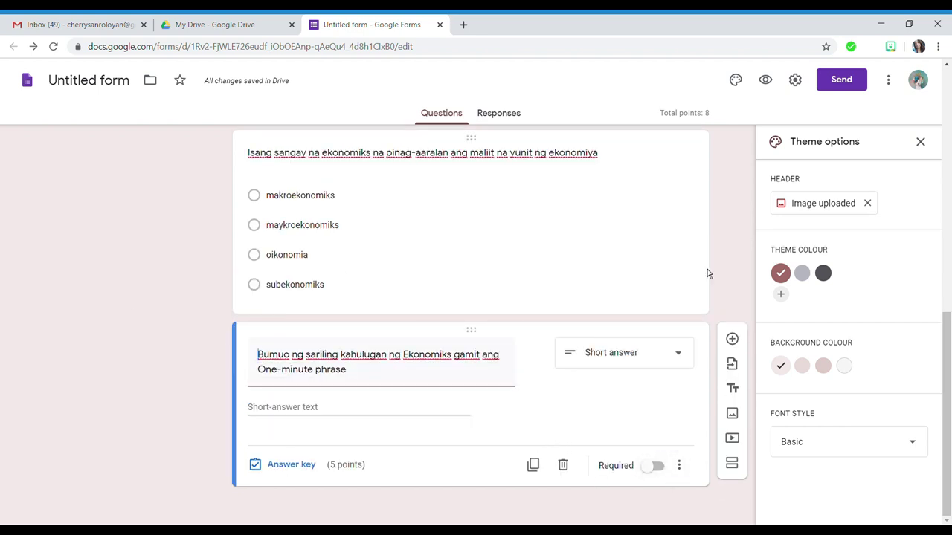
{"action": "scroll", "coordinate": [699, 292], "scroll_direction": "up", "scroll_amount": 4}
- Turn on Required for the first, Isang sangay, and One-minute phrase questions
{"action": "scroll", "coordinate": [713, 291], "scroll_direction": "up", "scroll_amount": 2}
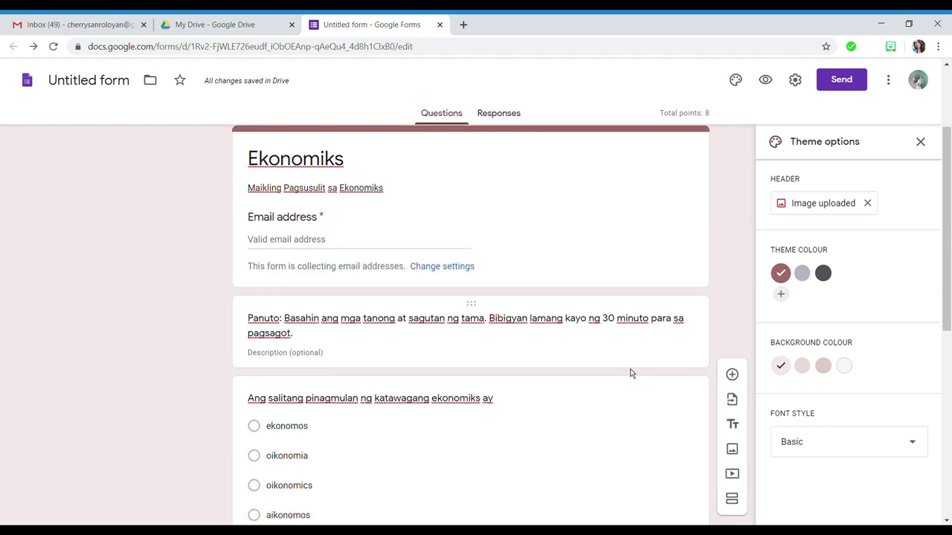
{"action": "scroll", "coordinate": [629, 368], "scroll_direction": "down", "scroll_amount": 2}
{"action": "left_click", "coordinate": [611, 307]}
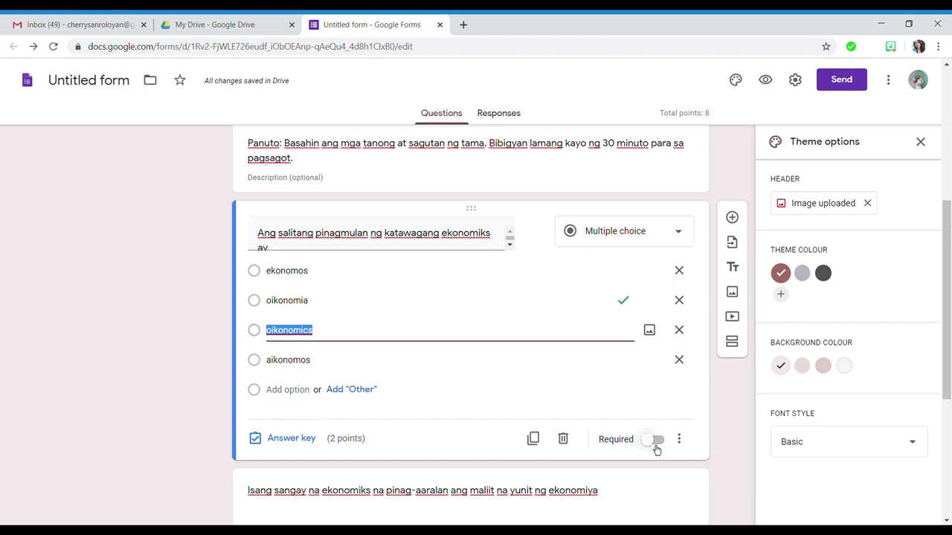
{"action": "left_click", "coordinate": [654, 440]}
{"action": "scroll", "coordinate": [363, 285], "scroll_direction": "down", "scroll_amount": 4}
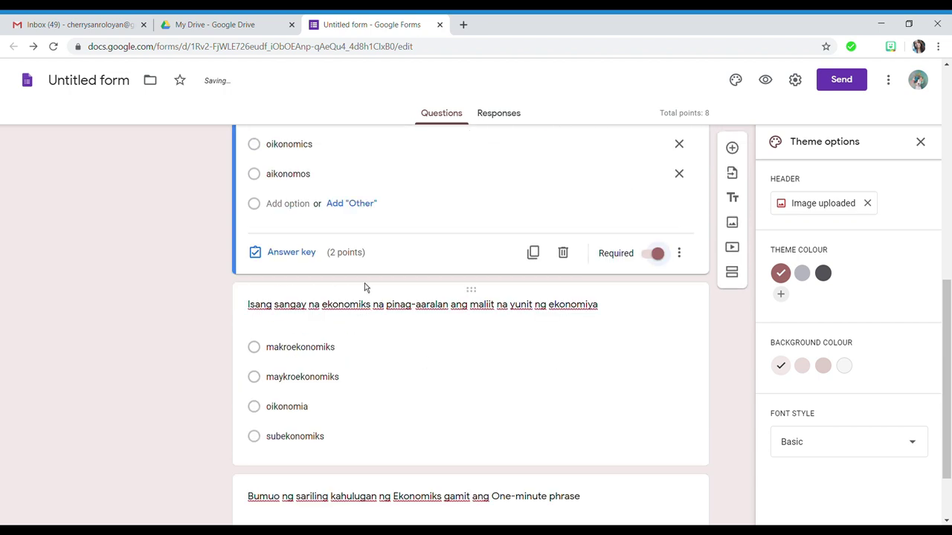
{"action": "left_click", "coordinate": [667, 376]}
{"action": "left_click", "coordinate": [655, 359]}
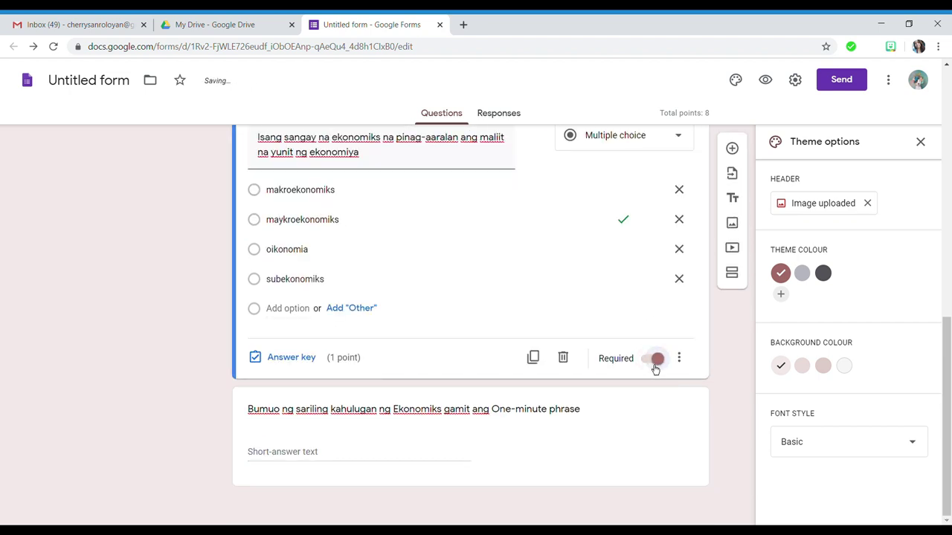
{"action": "left_click", "coordinate": [581, 420]}
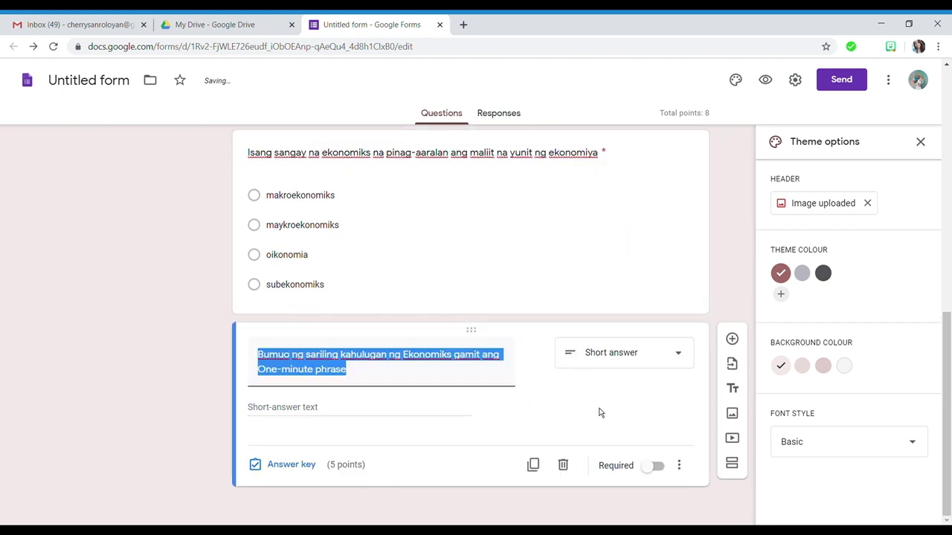
{"action": "left_click", "coordinate": [647, 414]}
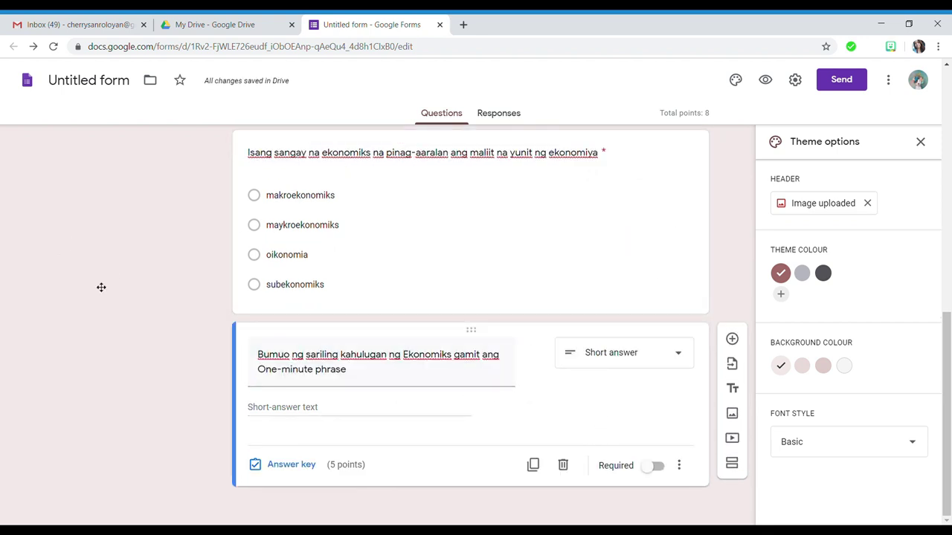
{"action": "left_click", "coordinate": [653, 467]}
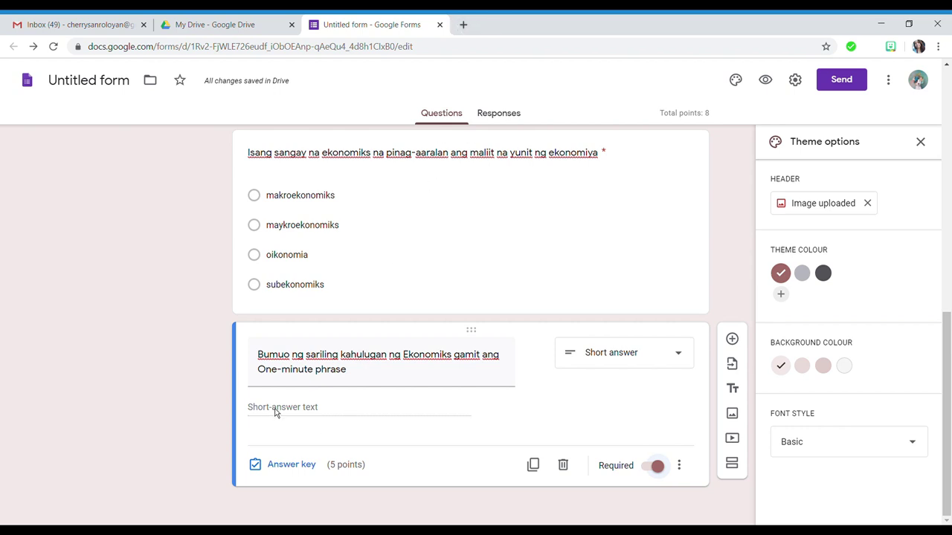
{"action": "left_click", "coordinate": [678, 466]}
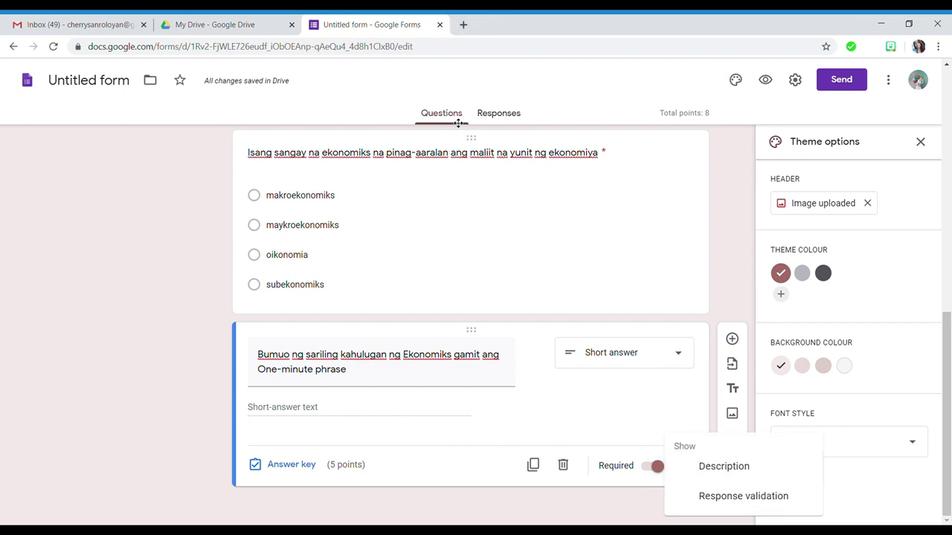
- Add the description 'Dagdagan pa ang iyong sagot.' to the One-minute phrase question
{"action": "left_click", "coordinate": [732, 468]}
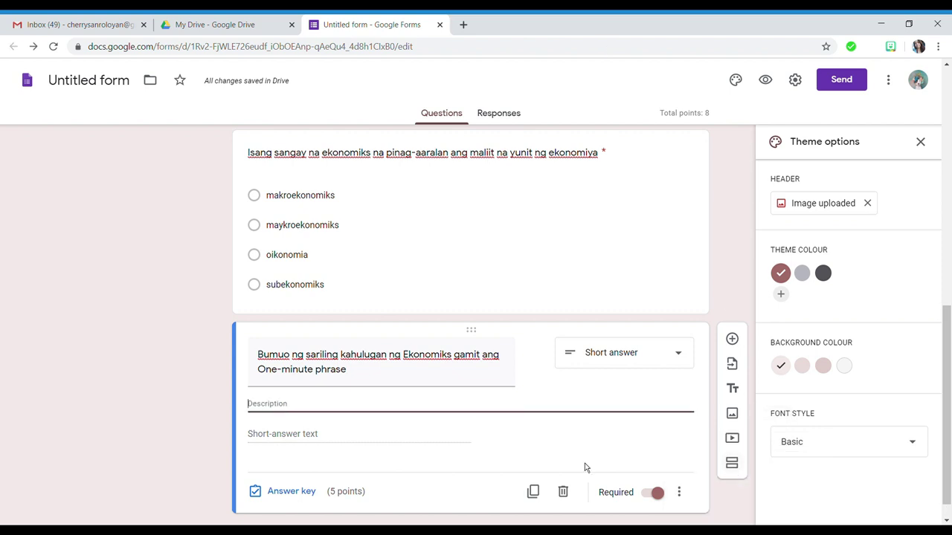
{"action": "left_click", "coordinate": [413, 404]}
{"action": "type", "text": "Dagdagan"}
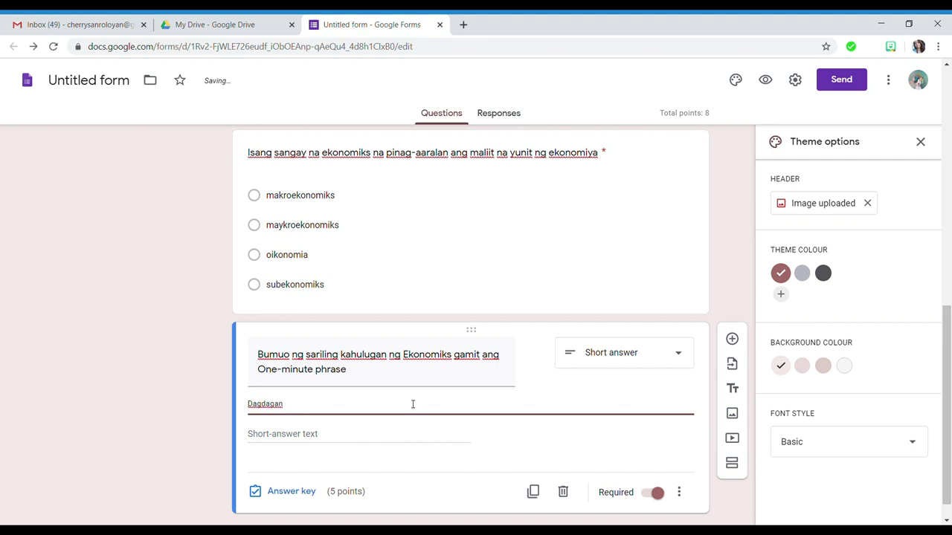
{"action": "type", "text": " na ang iyong sagot."}
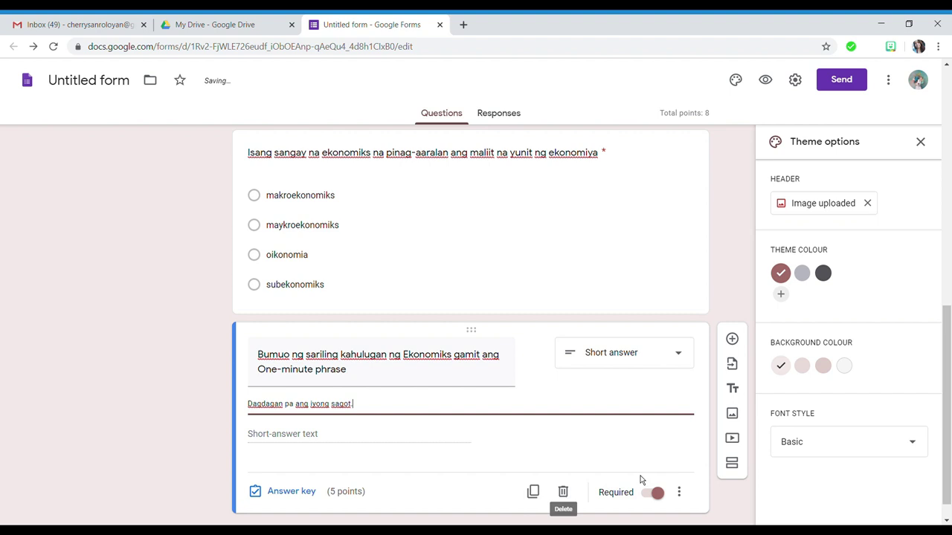
{"action": "left_click", "coordinate": [652, 464]}
- Add Length response validation with a maximum character count of 50
{"action": "left_click", "coordinate": [678, 492]}
{"action": "left_click", "coordinate": [713, 499]}
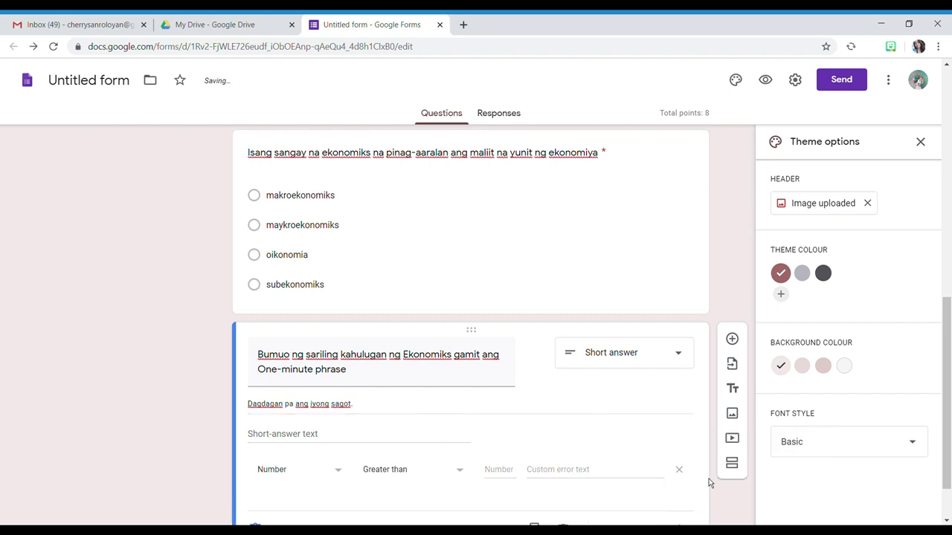
{"action": "scroll", "coordinate": [482, 343], "scroll_direction": "down", "scroll_amount": 1}
{"action": "left_click", "coordinate": [345, 409]}
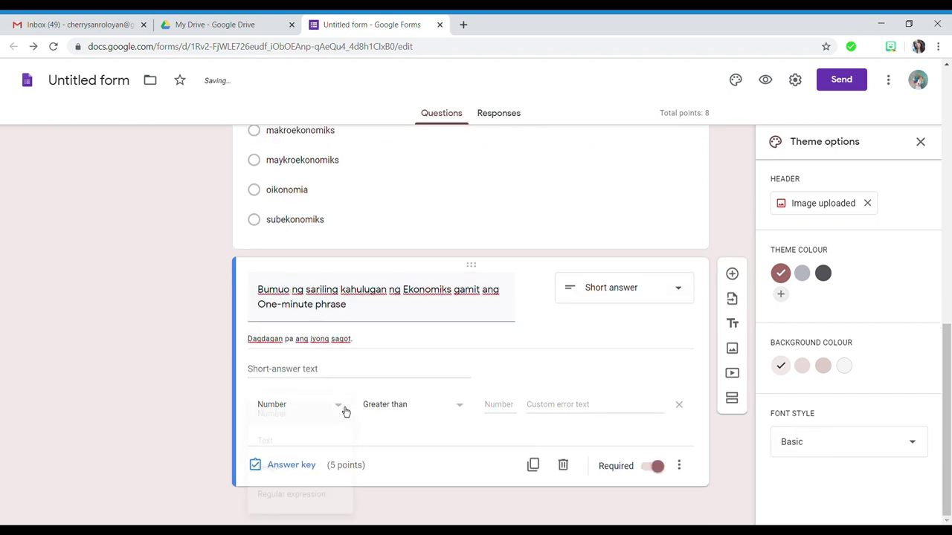
{"action": "left_click", "coordinate": [293, 469]}
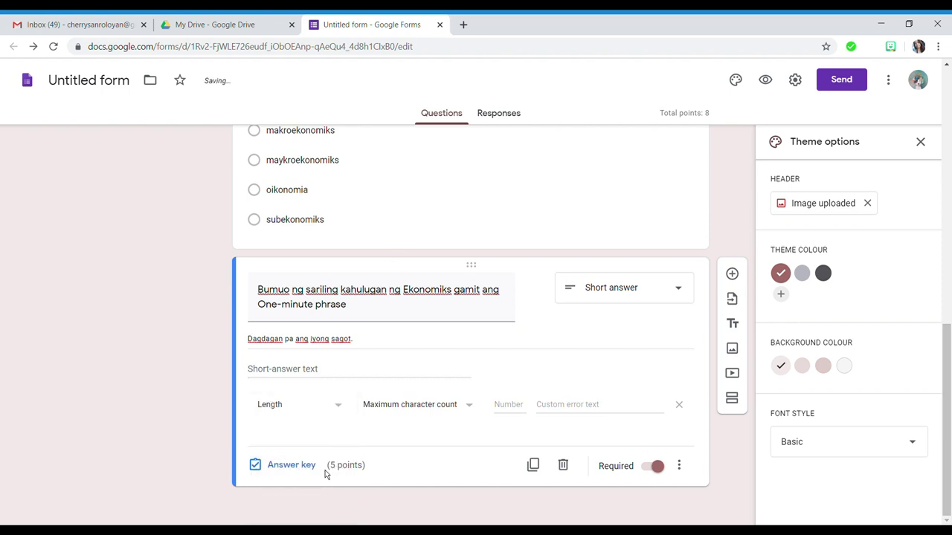
{"action": "left_click", "coordinate": [458, 412]}
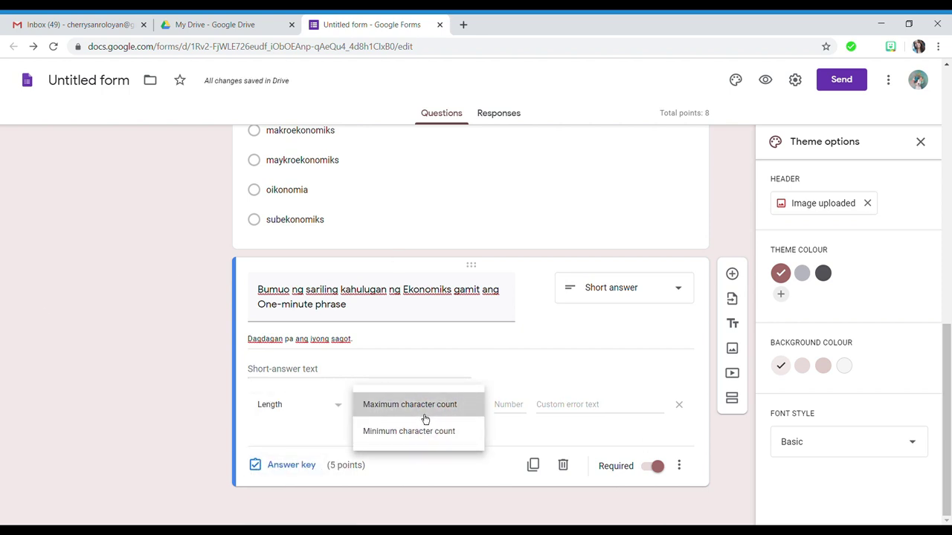
{"action": "left_click", "coordinate": [425, 418]}
{"action": "left_click", "coordinate": [505, 408]}
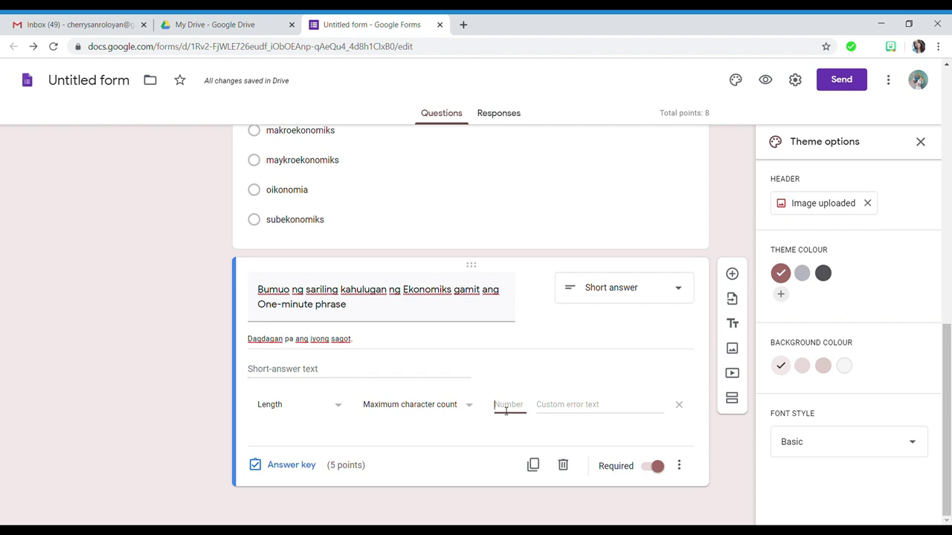
{"action": "type", "text": "40"}
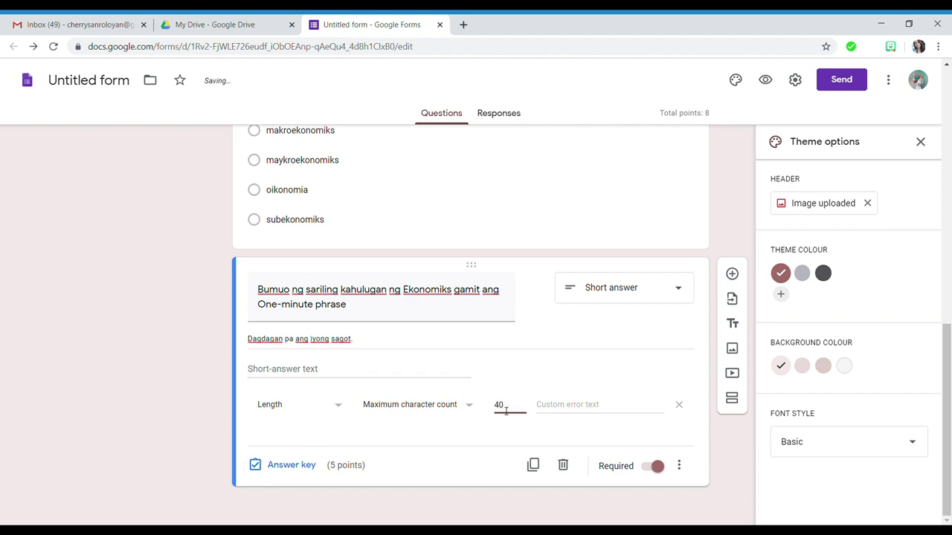
{"action": "key", "text": "BackSpace"}
{"action": "type", "text": "5"}
{"action": "left_click", "coordinate": [468, 409]}
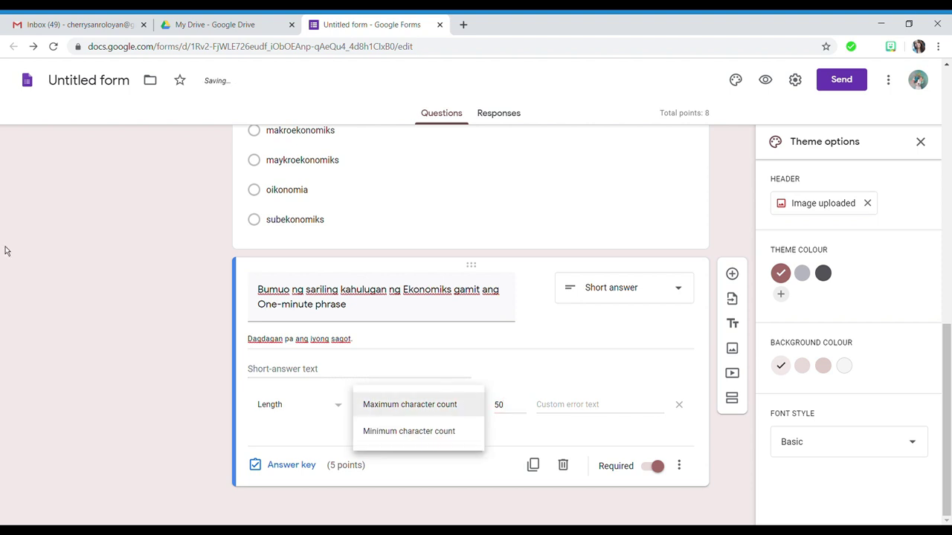
{"action": "left_click", "coordinate": [545, 439]}
{"action": "left_click", "coordinate": [447, 409]}
{"action": "left_click", "coordinate": [519, 435]}
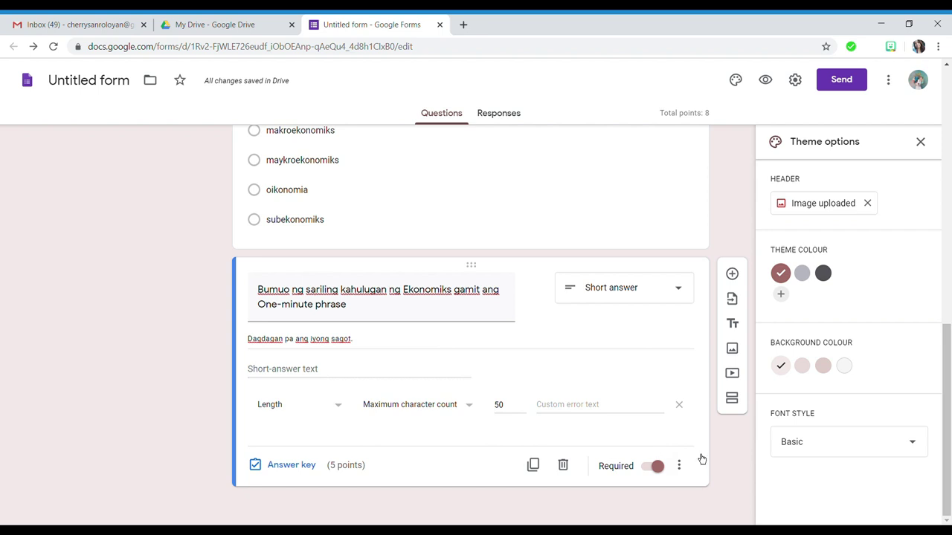
- Add a Paragraph question 'Para sa iyo, ano kaya ang epekto ng Covid-19 sa ekonomiya ng bansa'
{"action": "left_click", "coordinate": [731, 274]}
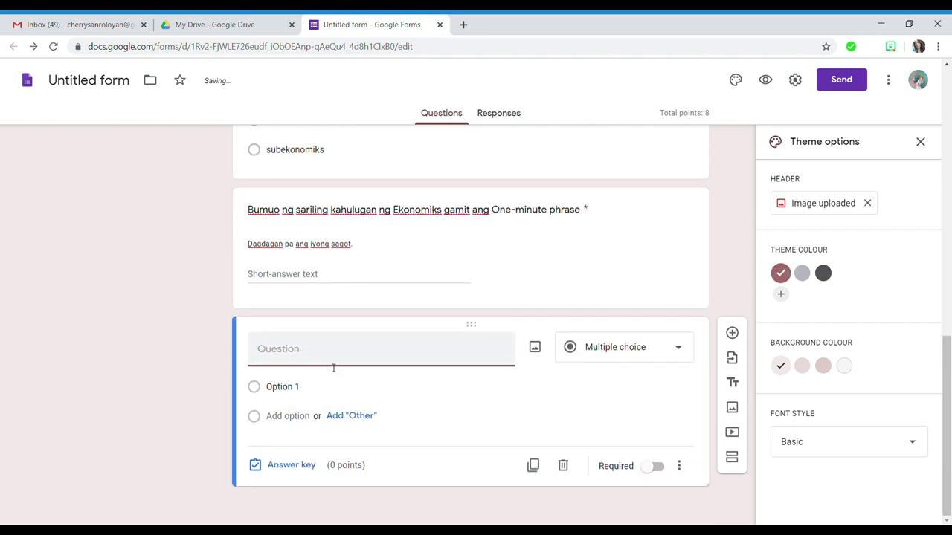
{"action": "left_click", "coordinate": [618, 355]}
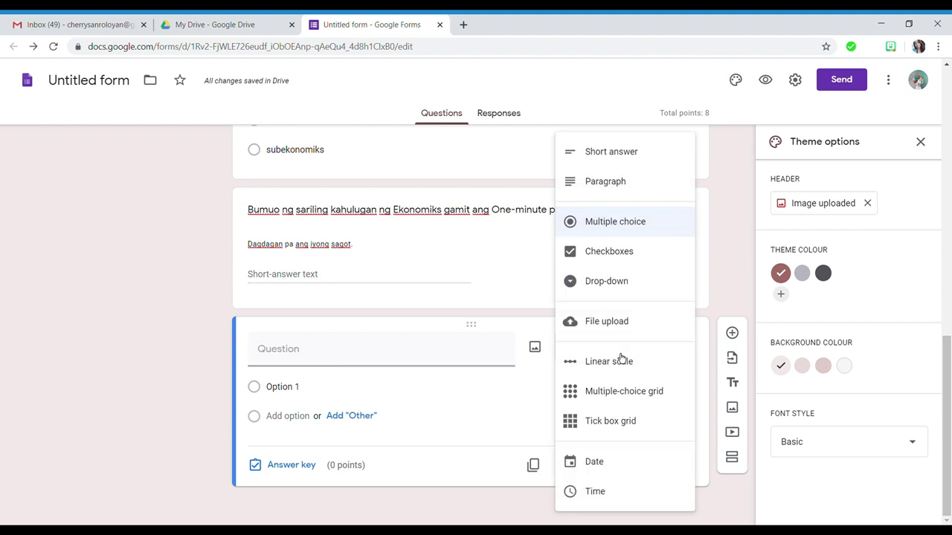
{"action": "left_click", "coordinate": [641, 185]}
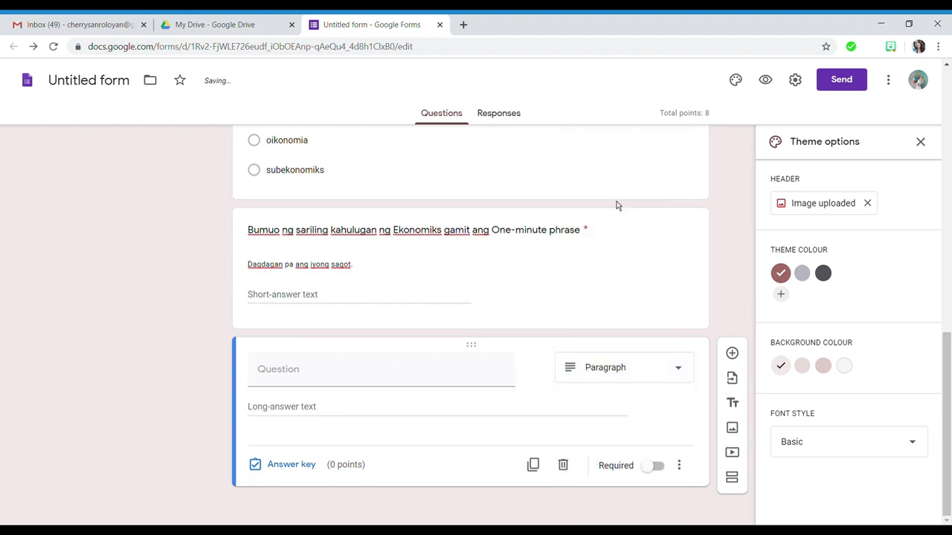
{"action": "left_click", "coordinate": [346, 380]}
{"action": "type", "text": "Para sa i"}
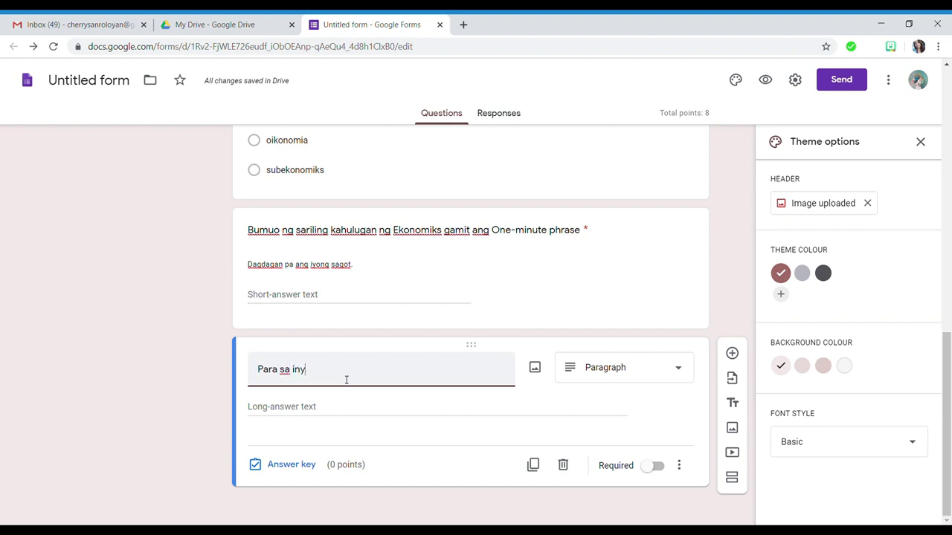
{"action": "type", "text": "yo, ano ka"}
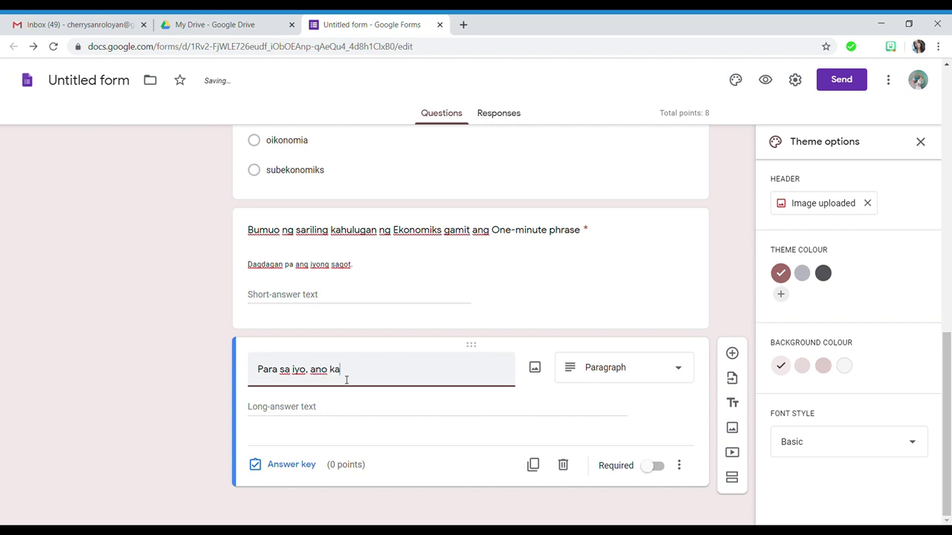
{"action": "type", "text": "ya ang epekto ng Covid-a"}
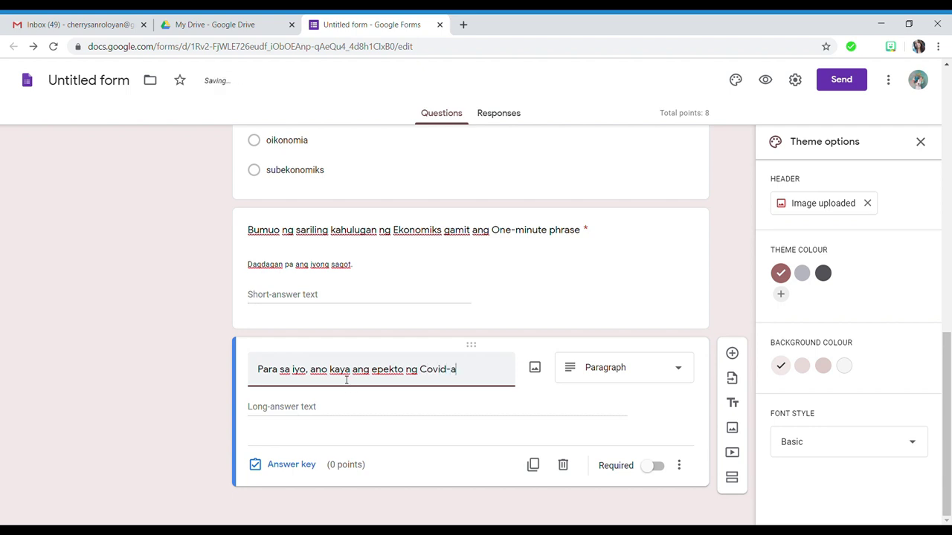
{"action": "key", "text": "BackSpace"}
{"action": "type", "text": "19 sa ekonomi"}
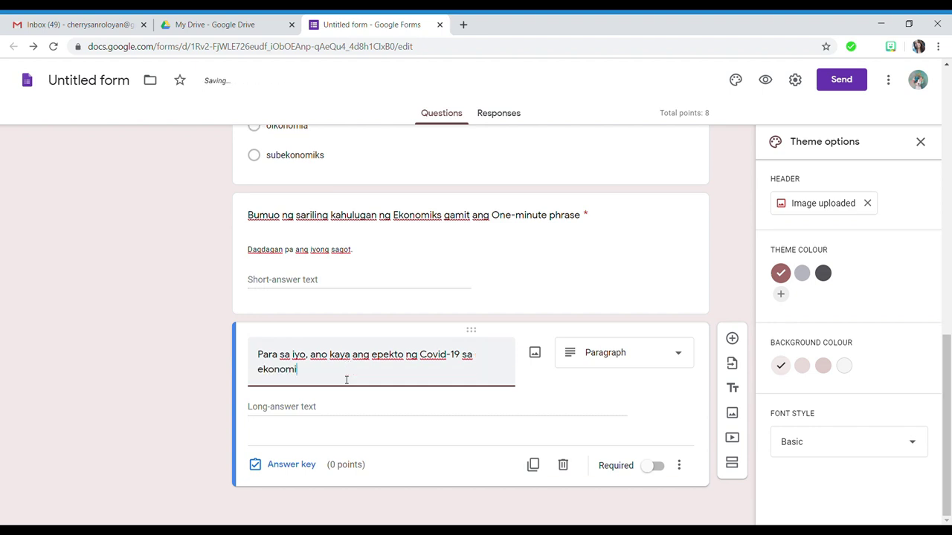
{"action": "type", "text": "ya ng bansa?"}
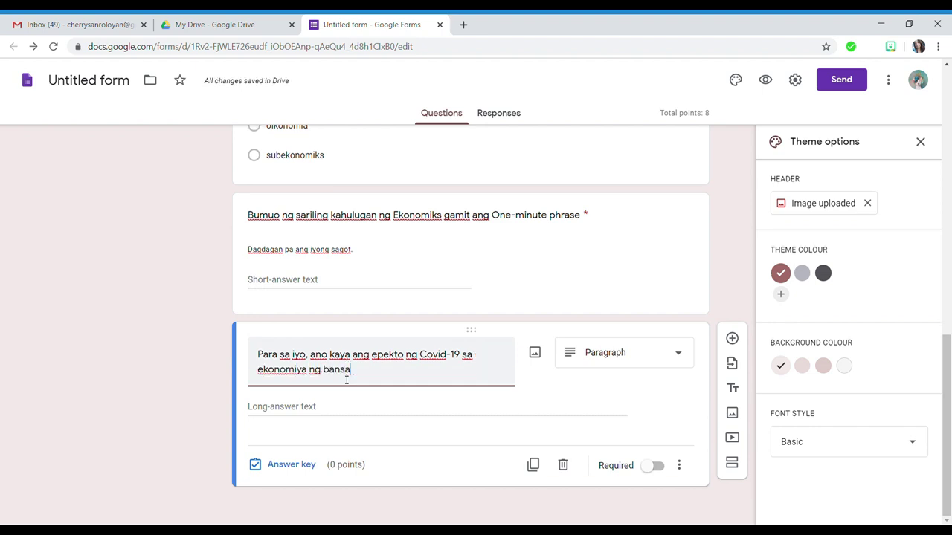
- Make it a required 10-point question and start the description 'Dagdagan pa ang iyong sagot.'
{"action": "left_click", "coordinate": [281, 464]}
{"action": "type", "text": "5"}
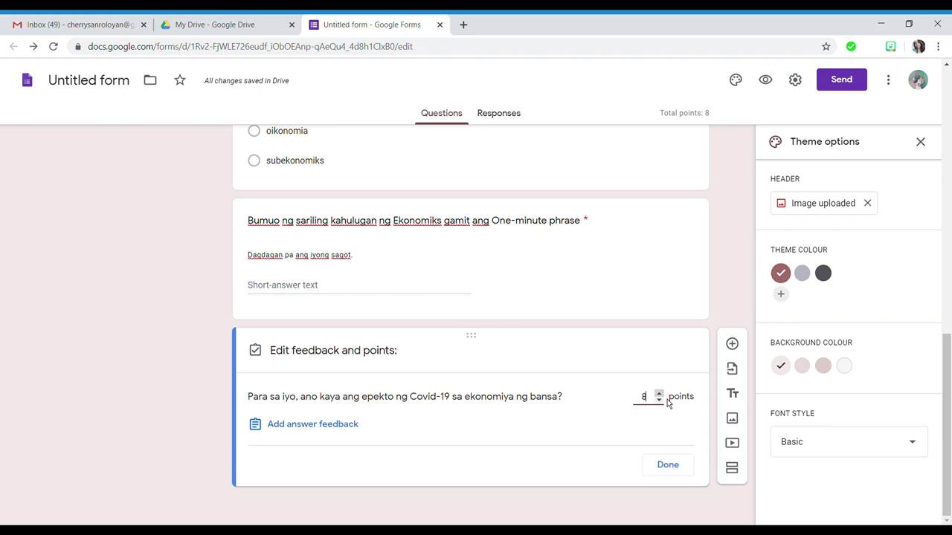
{"action": "left_click", "coordinate": [669, 468]}
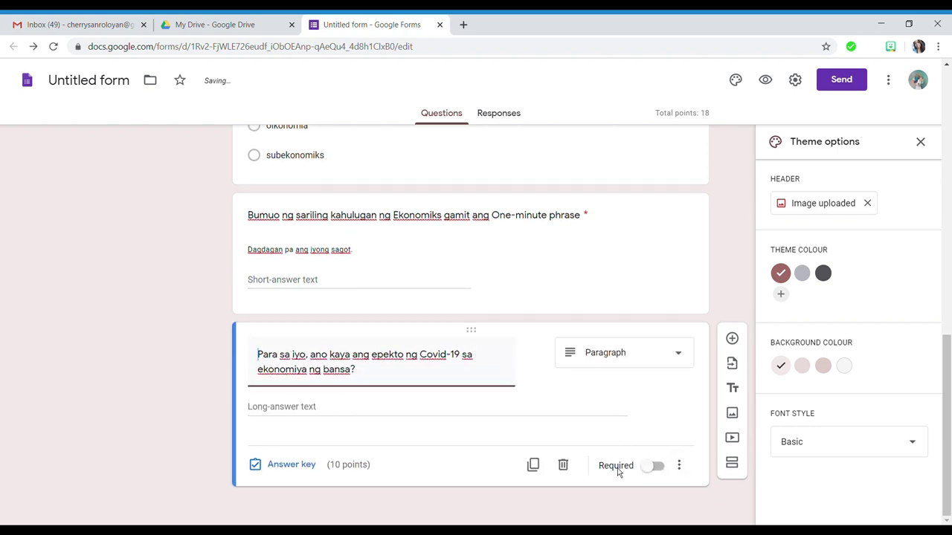
{"action": "left_click", "coordinate": [656, 466]}
{"action": "left_click", "coordinate": [679, 466]}
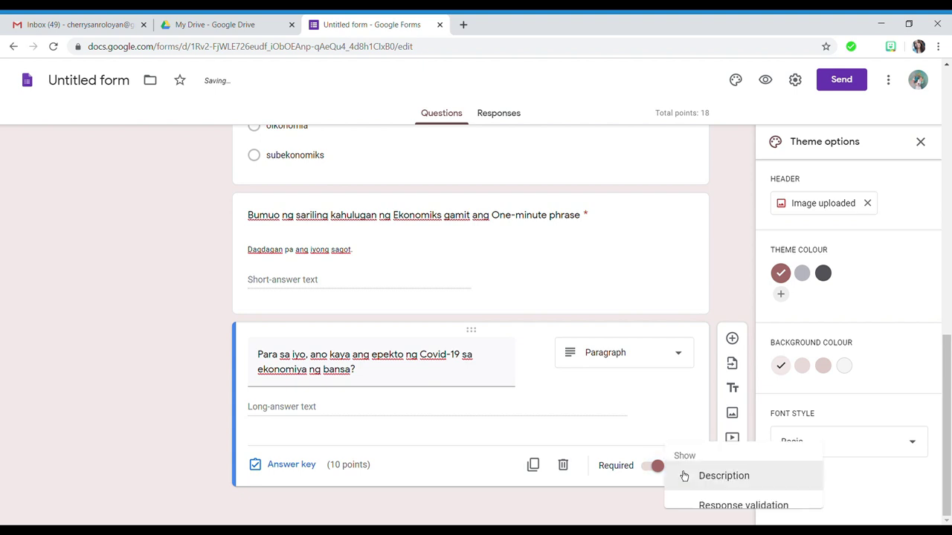
{"action": "left_click", "coordinate": [724, 472]}
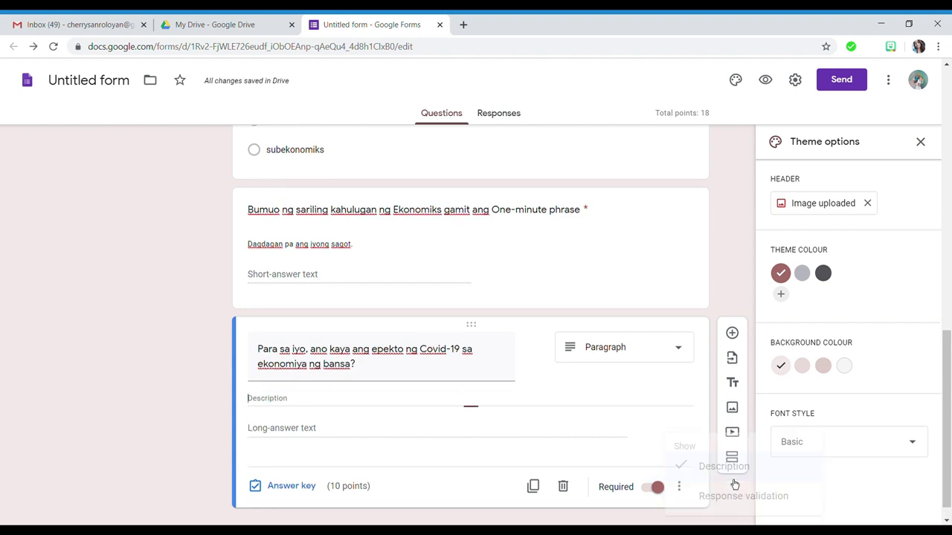
{"action": "type", "text": "Dagdagan pa ang iyon"}
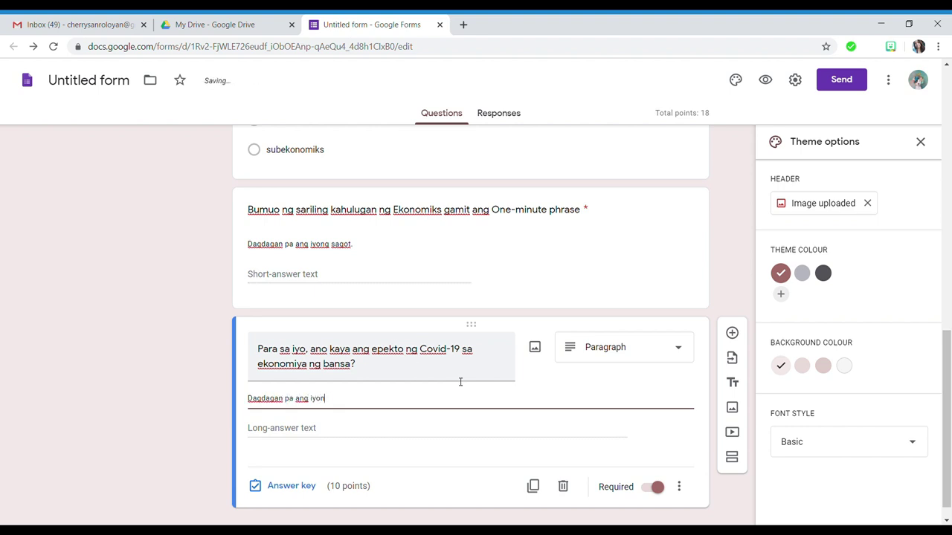
{"action": "type", "text": "g sagot."}
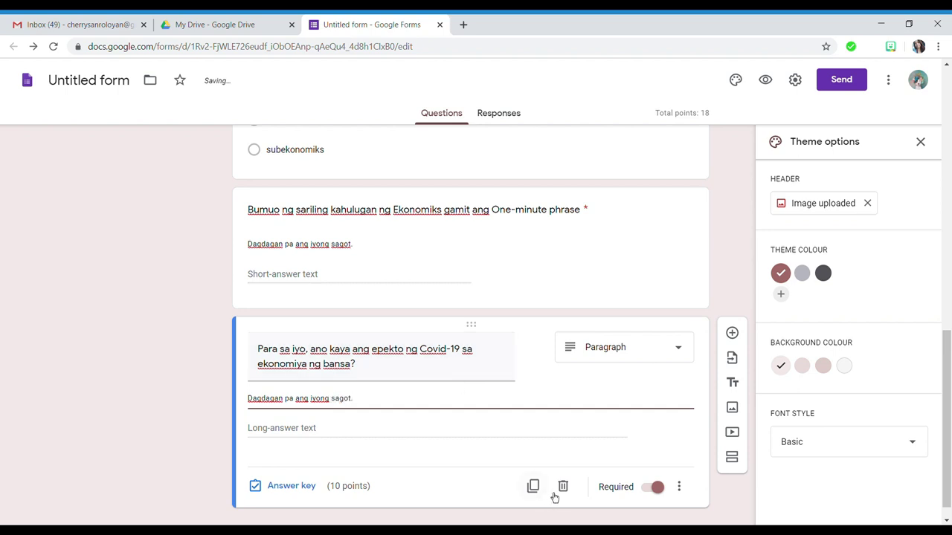
- Add response validation limiting the Covid-19 paragraph answer to a maximum of 100 characters
{"action": "left_click", "coordinate": [679, 487]}
{"action": "left_click", "coordinate": [728, 496]}
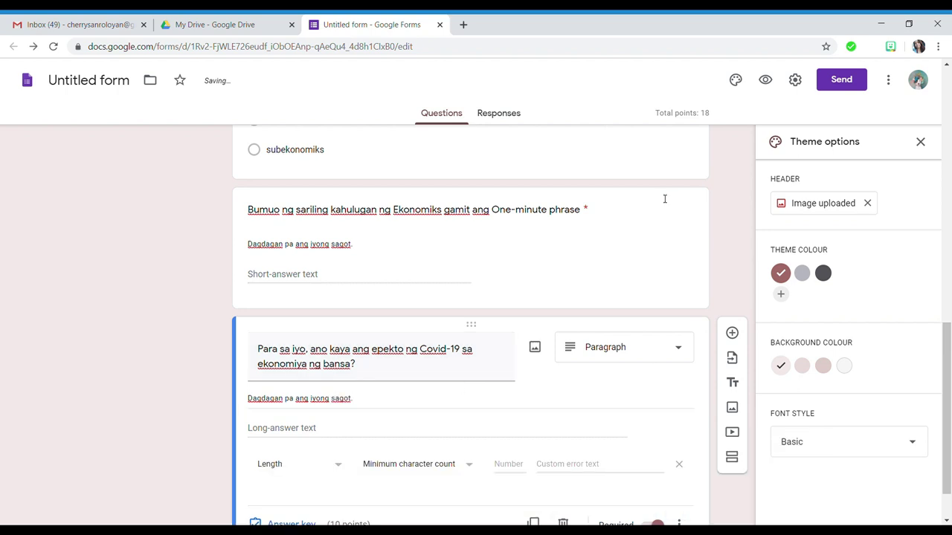
{"action": "scroll", "coordinate": [318, 384], "scroll_direction": "down", "scroll_amount": 1}
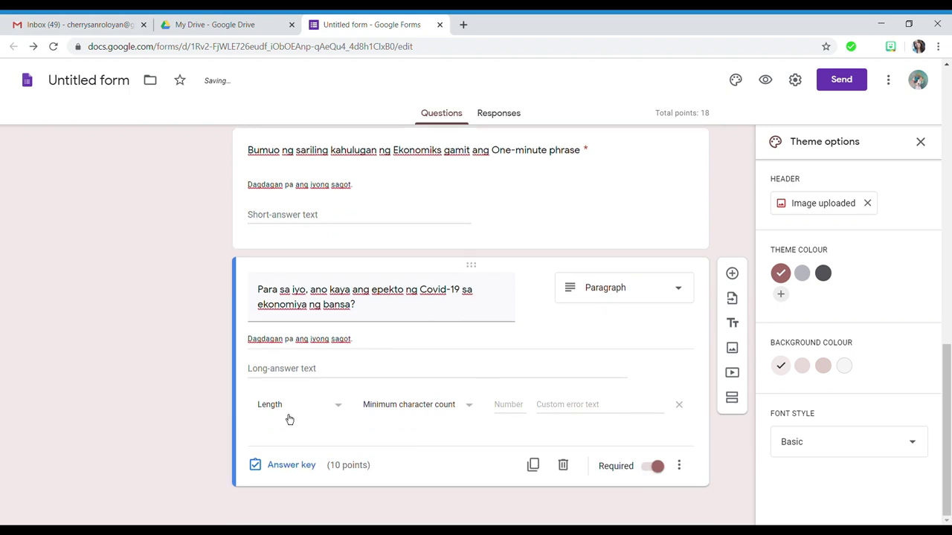
{"action": "left_click", "coordinate": [446, 418]}
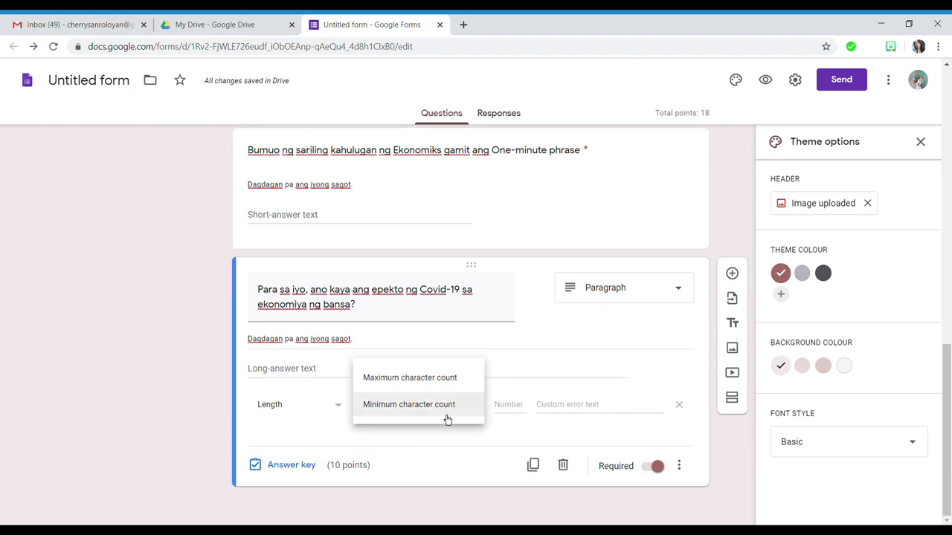
{"action": "left_click", "coordinate": [433, 374]}
{"action": "left_click", "coordinate": [513, 407]}
{"action": "type", "text": "2"}
{"action": "key", "text": "BackSpace"}
{"action": "type", "text": "100"}
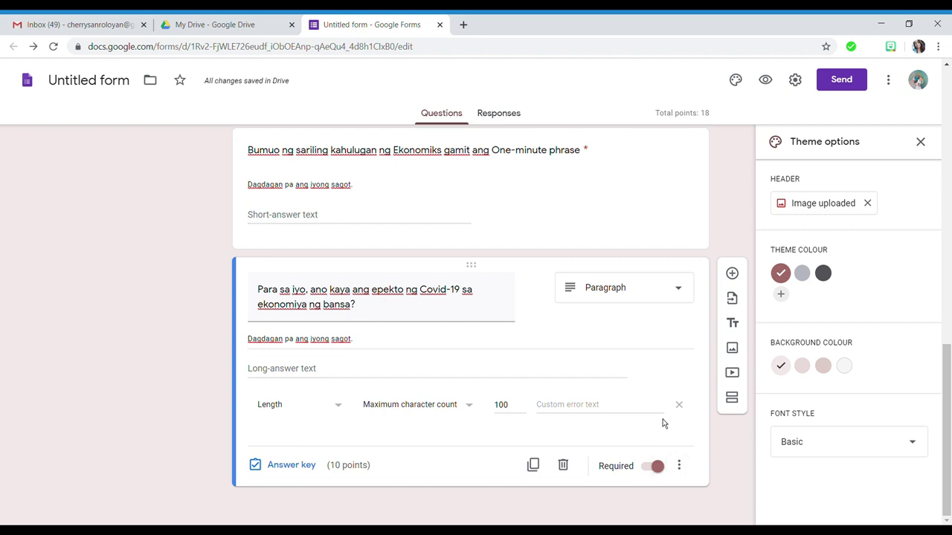
- Open the quiz preview and fill the Email field with the autofill suggestion
{"action": "scroll", "coordinate": [663, 423], "scroll_direction": "up", "scroll_amount": 3}
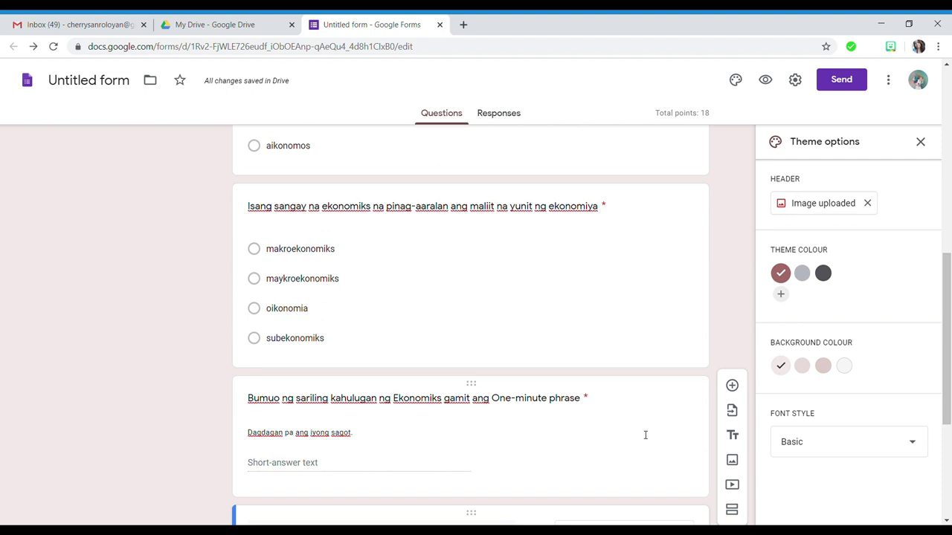
{"action": "scroll", "coordinate": [643, 432], "scroll_direction": "up", "scroll_amount": 4}
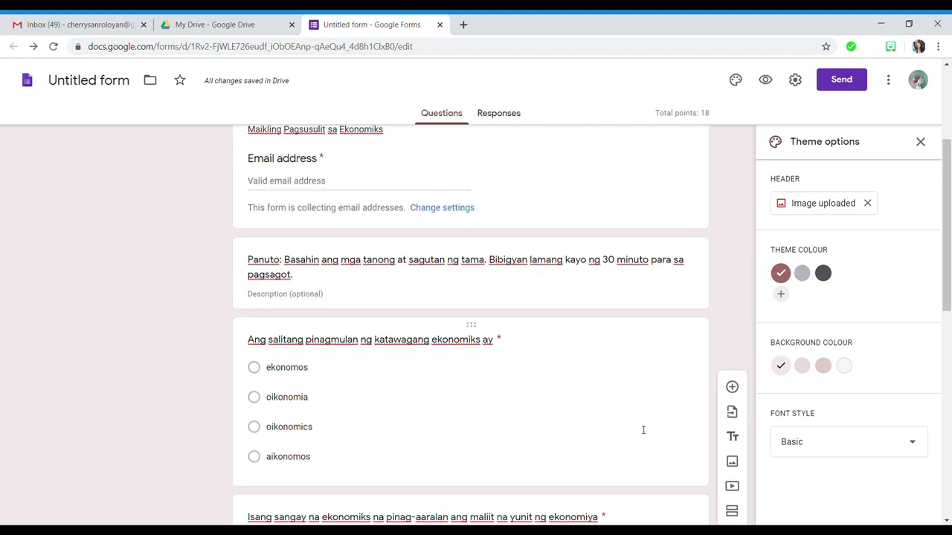
{"action": "scroll", "coordinate": [693, 375], "scroll_direction": "up", "scroll_amount": 3}
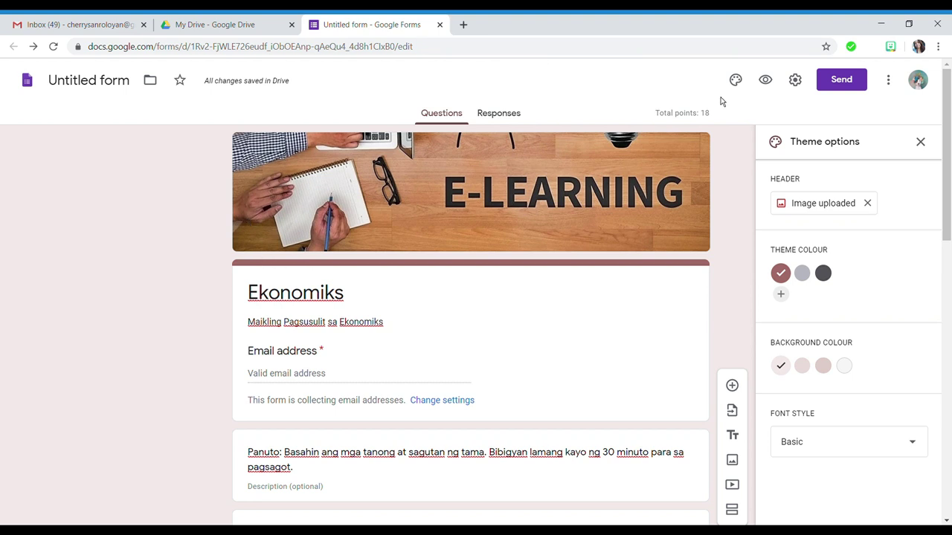
{"action": "left_click", "coordinate": [766, 80]}
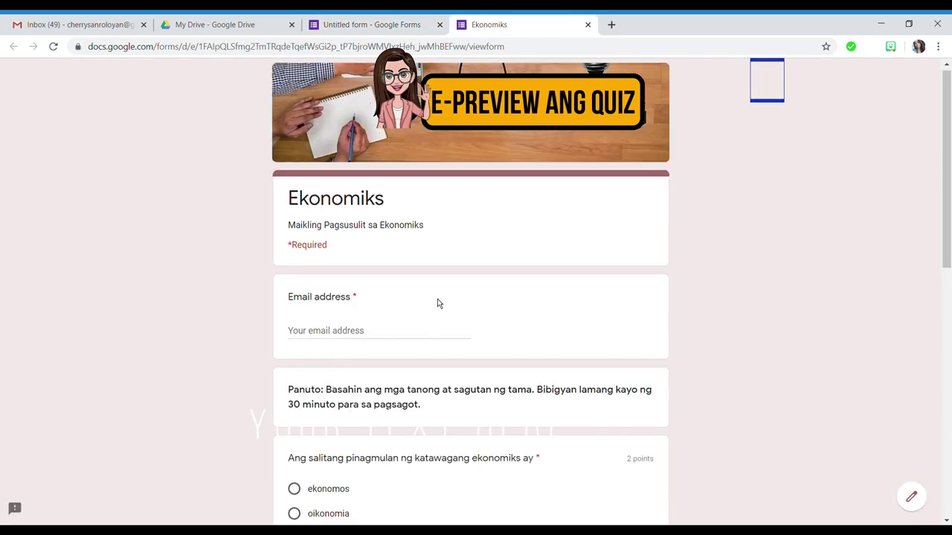
{"action": "scroll", "coordinate": [437, 299], "scroll_direction": "down", "scroll_amount": 1}
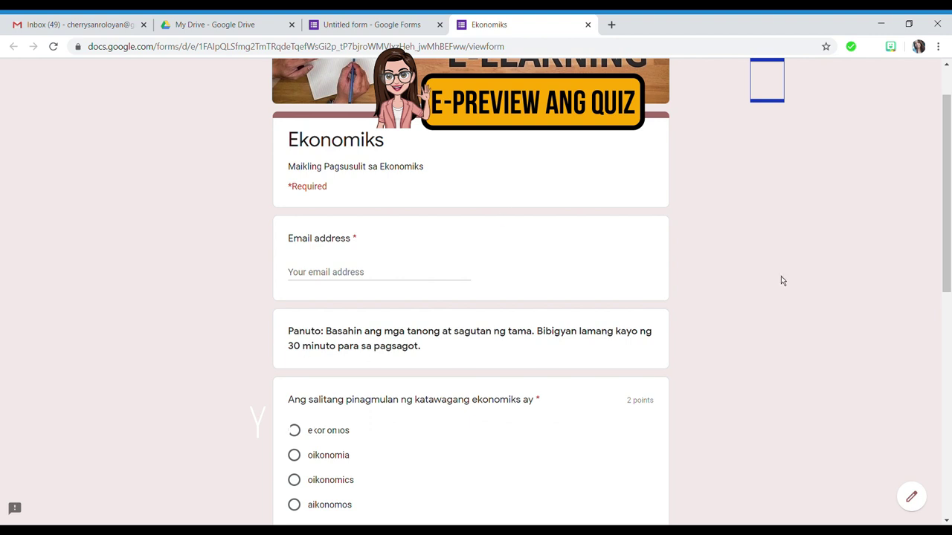
{"action": "left_click", "coordinate": [391, 276]}
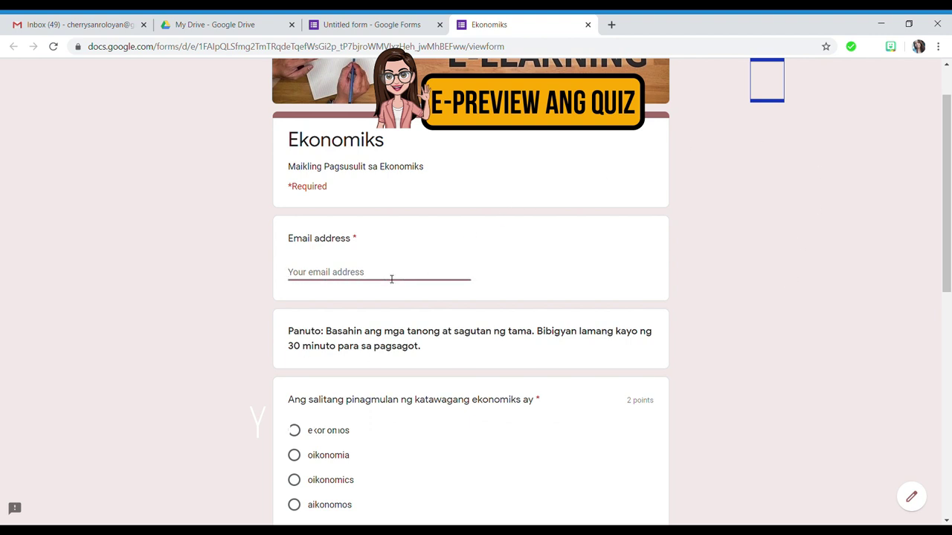
{"action": "type", "text": "che"}
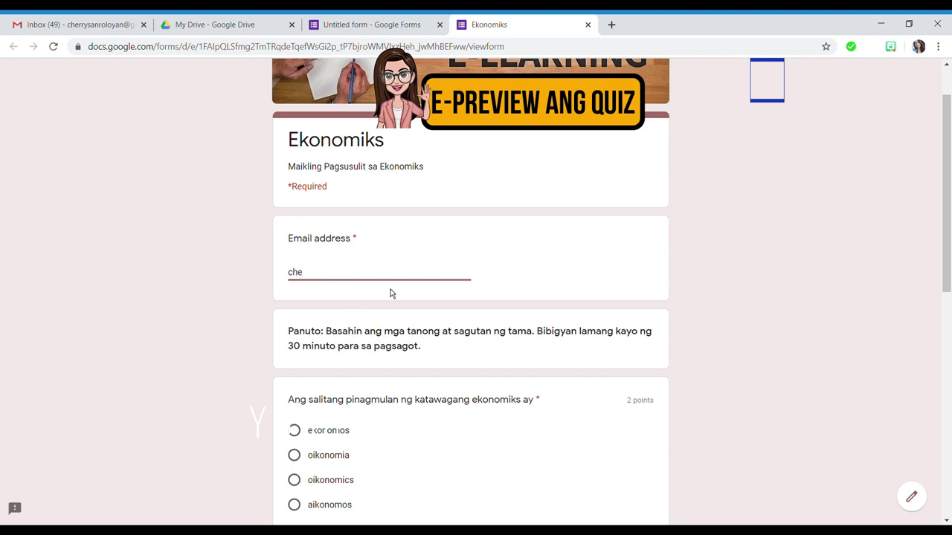
{"action": "left_click", "coordinate": [377, 294]}
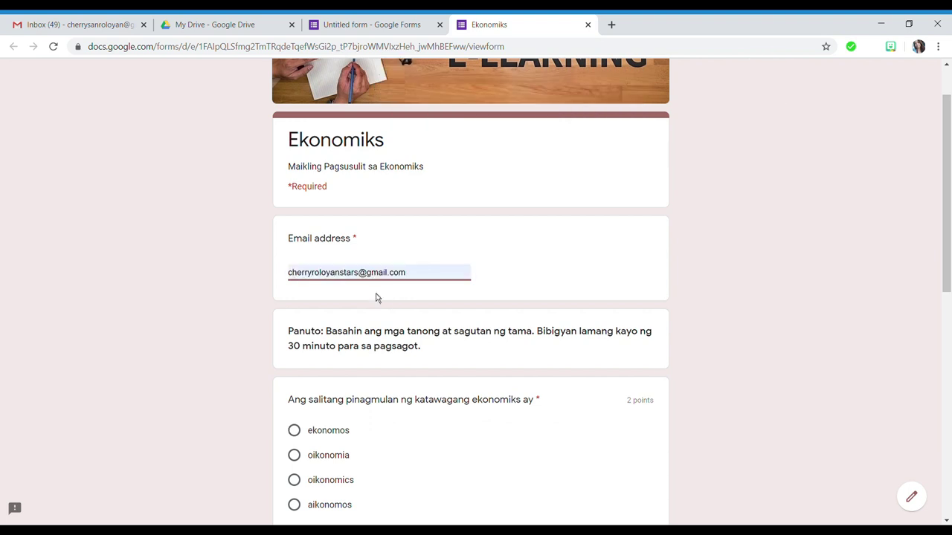
- Choose oikonomia for the first question and makroekonomiks for the second
{"action": "scroll", "coordinate": [491, 256], "scroll_direction": "down", "scroll_amount": 3}
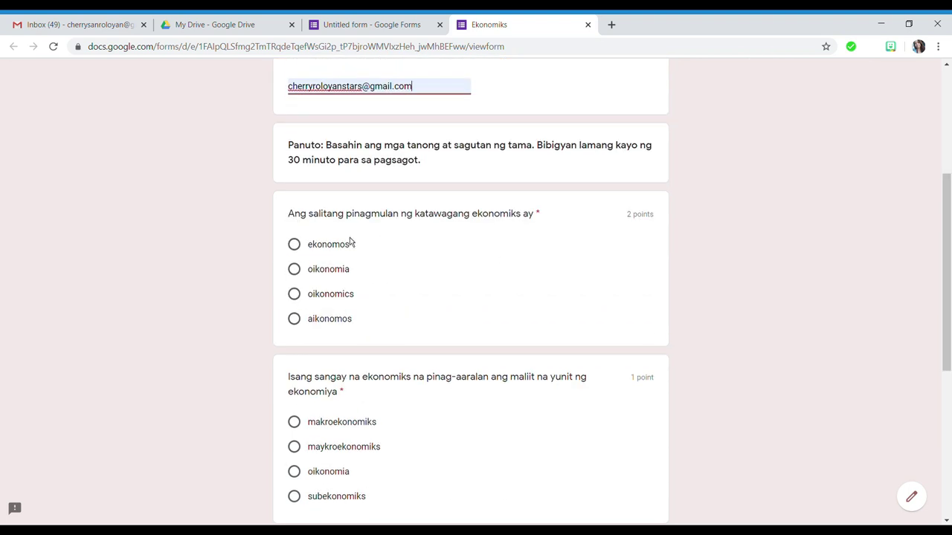
{"action": "left_click", "coordinate": [293, 269]}
{"action": "scroll", "coordinate": [402, 328], "scroll_direction": "down", "scroll_amount": 2}
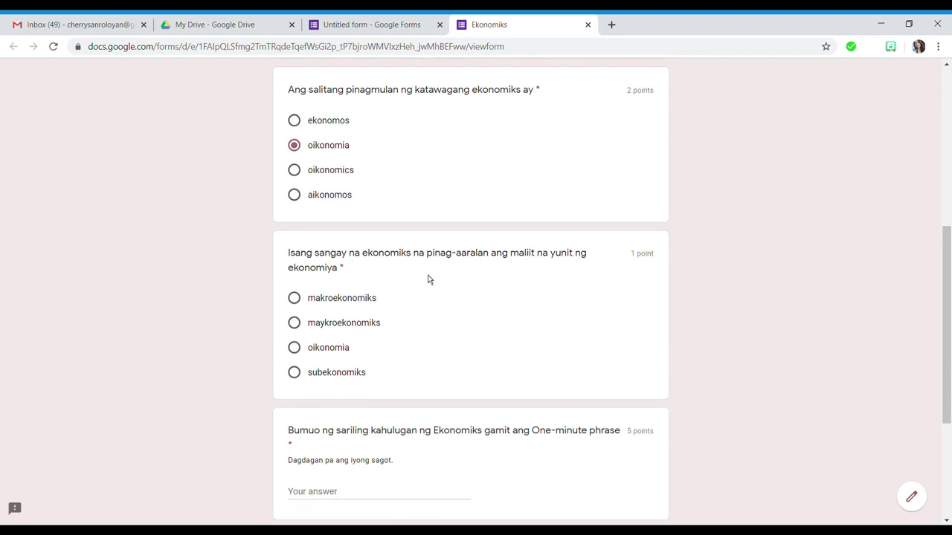
{"action": "left_click", "coordinate": [295, 299]}
{"action": "scroll", "coordinate": [298, 305], "scroll_direction": "down", "scroll_amount": 2}
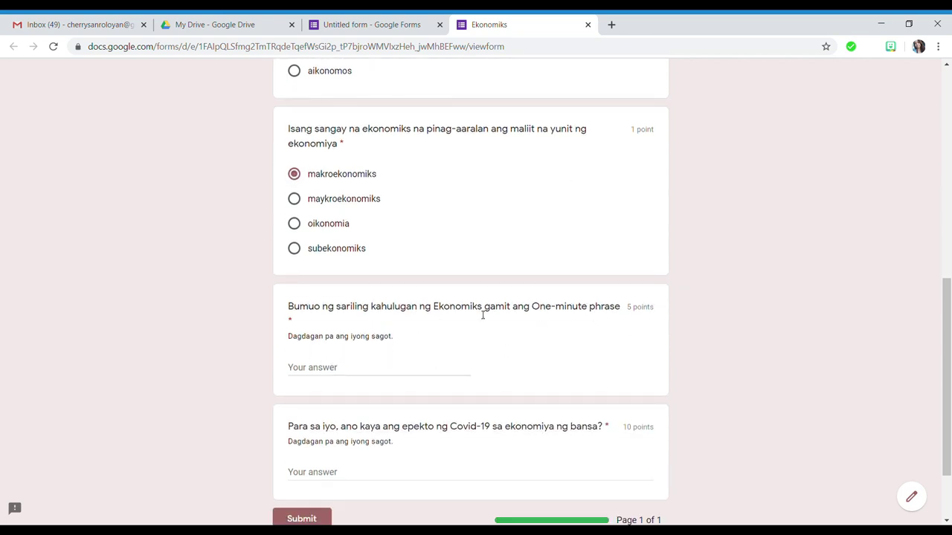
- Answer 'Ang ekonomiks ay isang aghmam panlipunan.' and the pandemic job-loss sentence, then submit
{"action": "left_click", "coordinate": [376, 374]}
{"action": "type", "text": "An"}
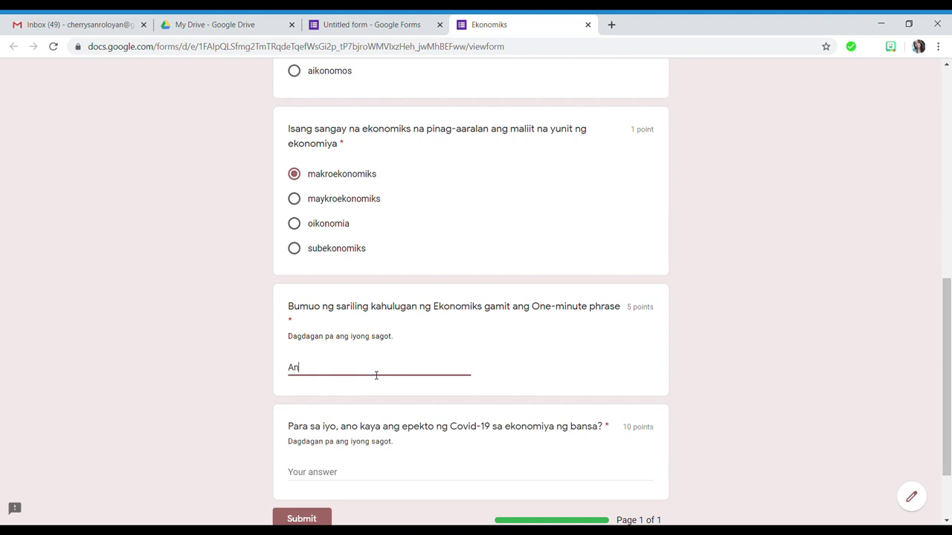
{"action": "type", "text": "g ekonomiks ay isang aghm"}
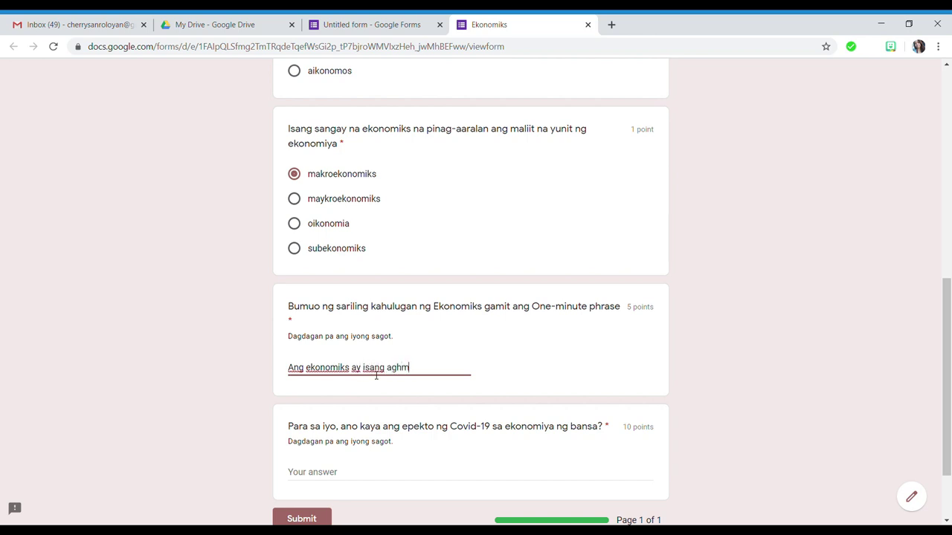
{"action": "key", "text": "BackSpace"}
{"action": "type", "text": "am panlipunan."}
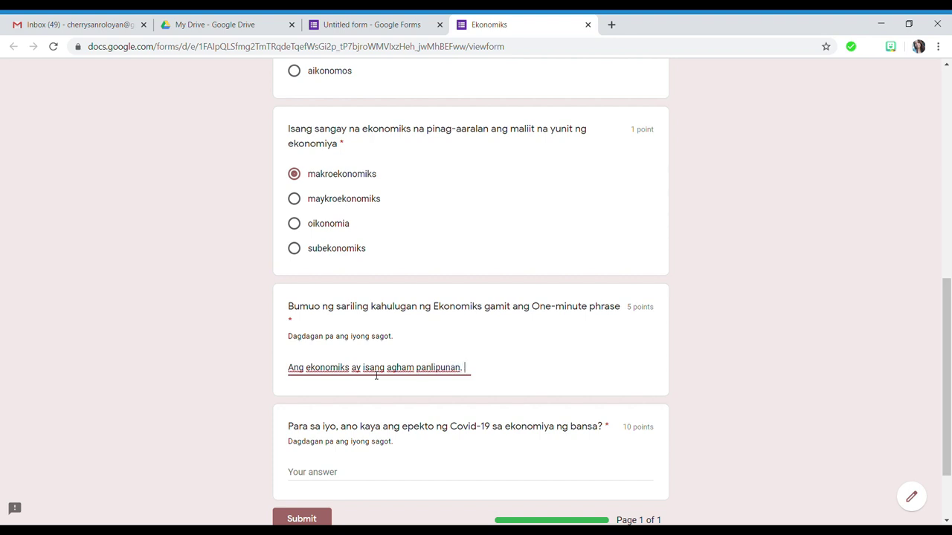
{"action": "left_click", "coordinate": [431, 444]}
{"action": "left_click", "coordinate": [427, 471]}
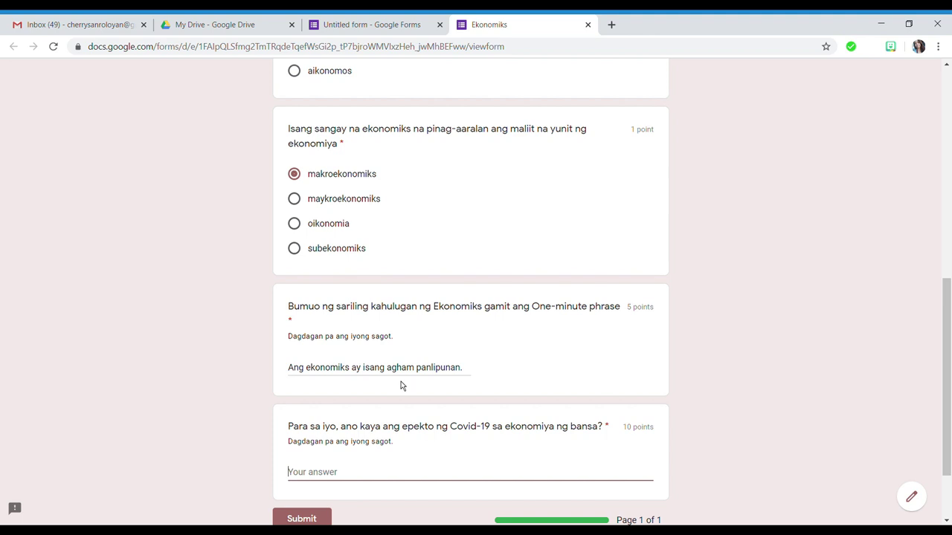
{"action": "scroll", "coordinate": [468, 379], "scroll_direction": "down", "scroll_amount": 2}
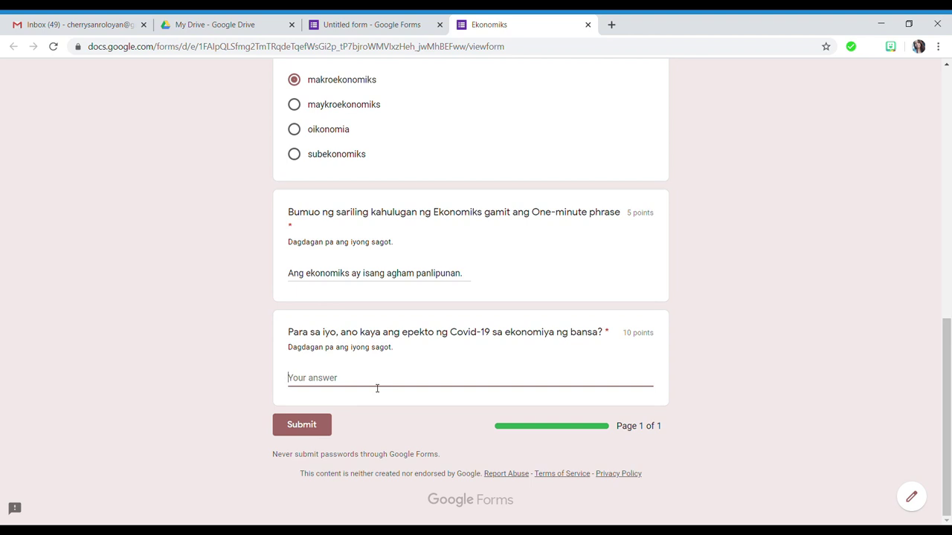
{"action": "type", "text": "Pagkawala ng trabaho "}
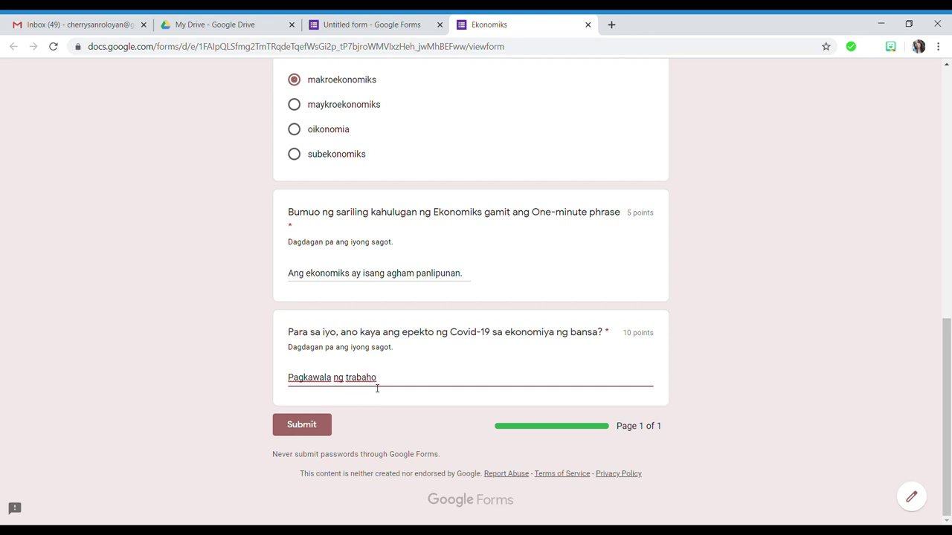
{"action": "type", "text": "dulot ng pandemya at"}
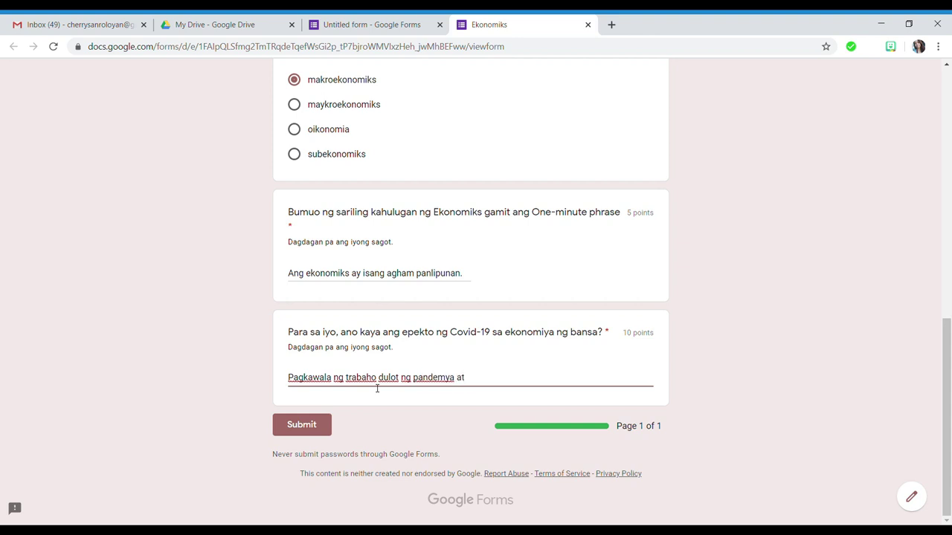
{"action": "type", "text": " pagbagsak ng ekonomiya ngb"}
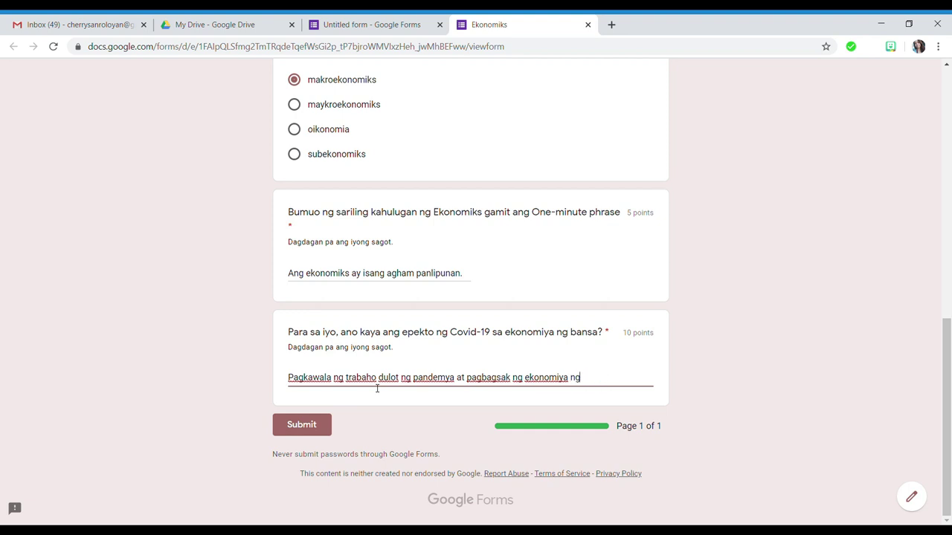
{"action": "type", "text": "ansa."}
{"action": "left_click", "coordinate": [313, 430]}
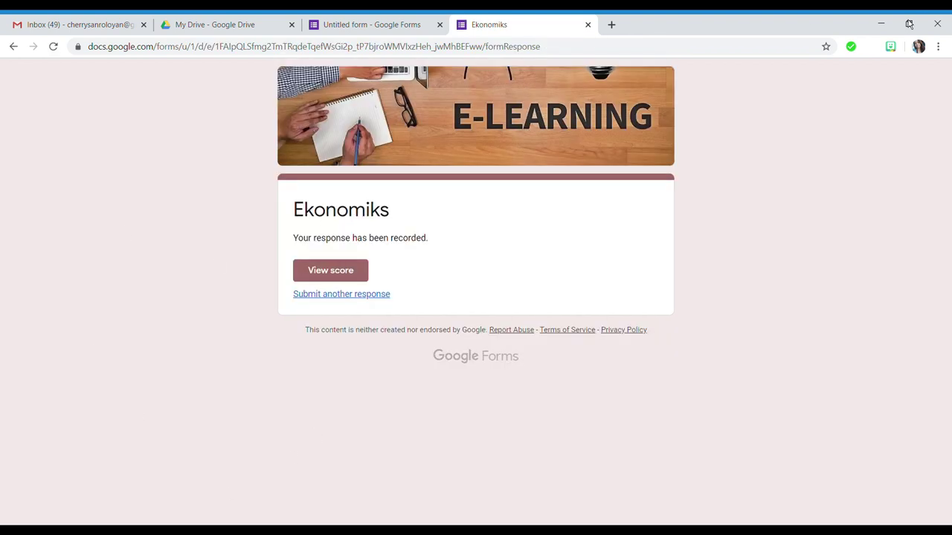
- View the response's 2/18 score and review which answers were marked right or wrong
{"action": "left_click", "coordinate": [335, 278]}
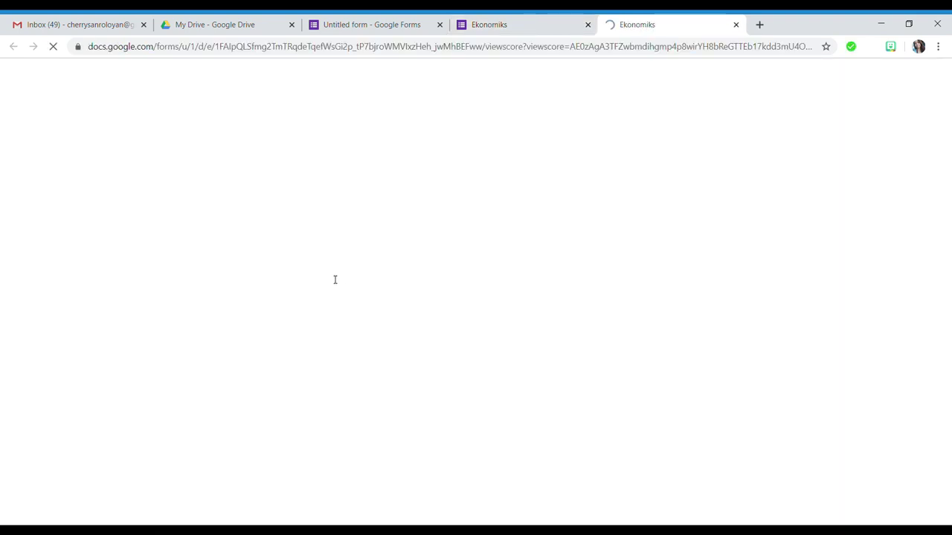
{"action": "scroll", "coordinate": [599, 293], "scroll_direction": "down", "scroll_amount": 3}
{"action": "scroll", "coordinate": [546, 302], "scroll_direction": "up", "scroll_amount": 2}
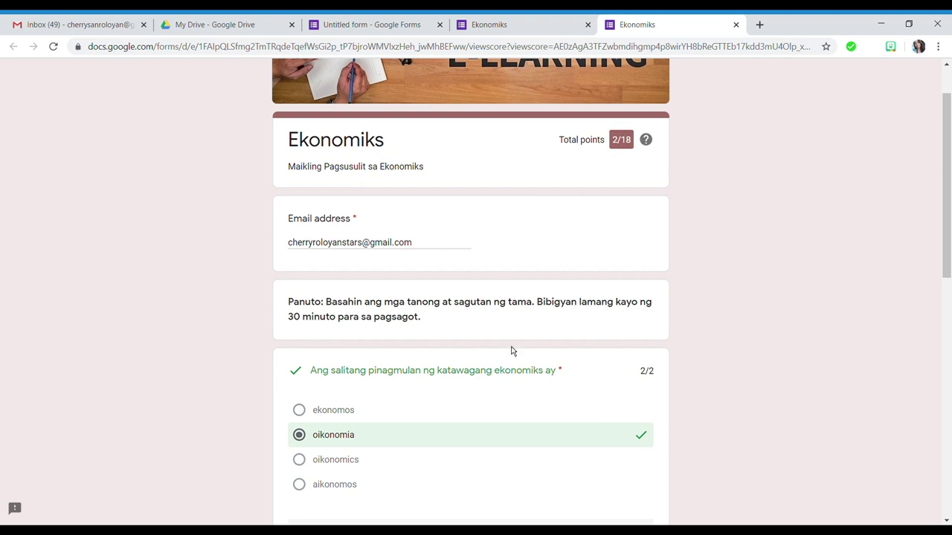
{"action": "scroll", "coordinate": [514, 351], "scroll_direction": "down", "scroll_amount": 1}
{"action": "scroll", "coordinate": [380, 345], "scroll_direction": "down", "scroll_amount": 3}
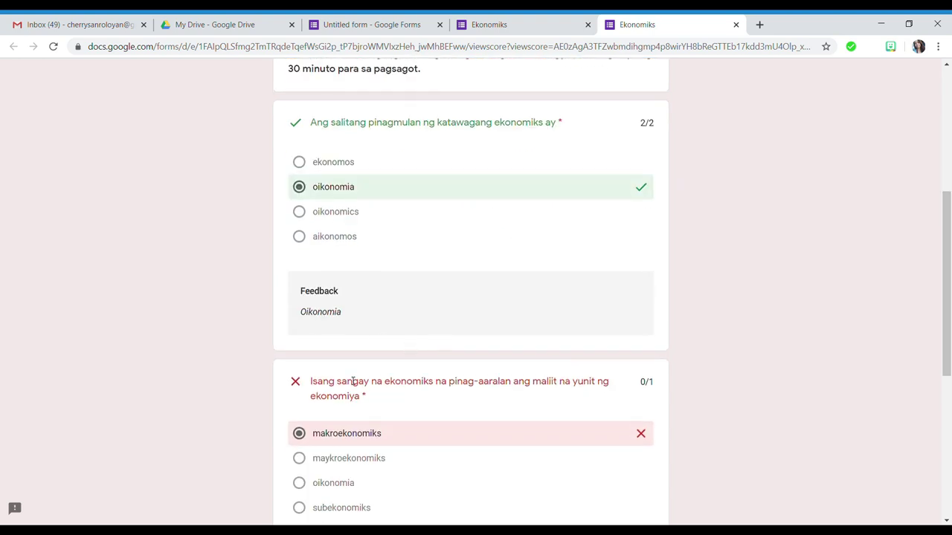
{"action": "scroll", "coordinate": [353, 383], "scroll_direction": "down", "scroll_amount": 2}
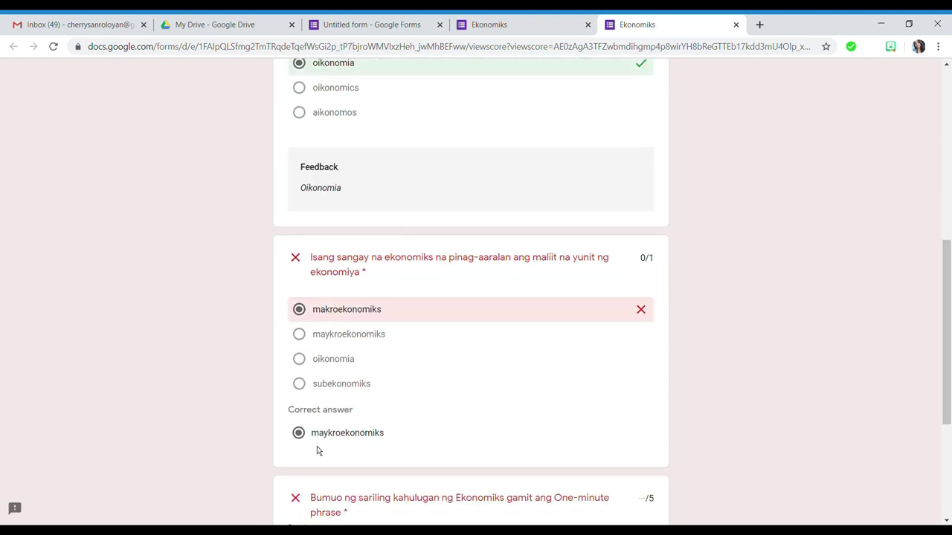
{"action": "scroll", "coordinate": [417, 420], "scroll_direction": "up", "scroll_amount": 1}
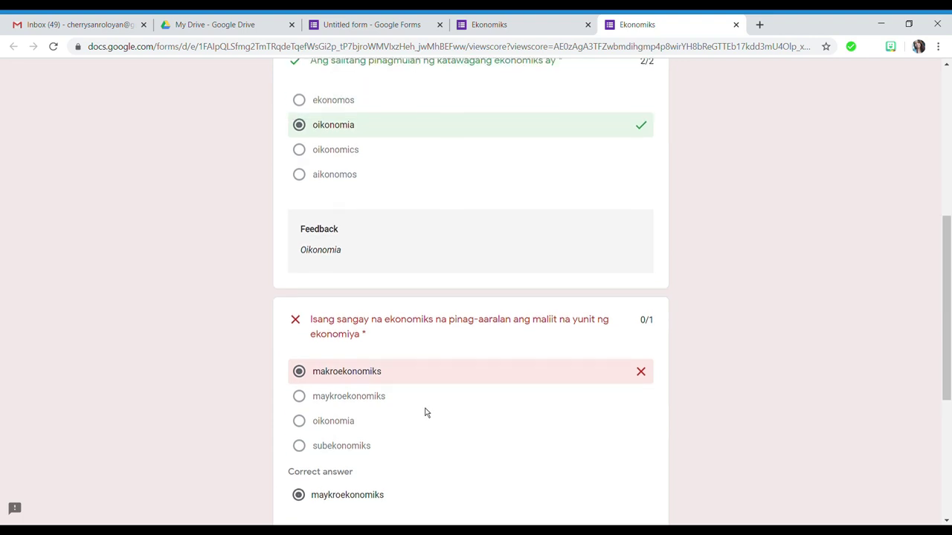
{"action": "scroll", "coordinate": [416, 275], "scroll_direction": "up", "scroll_amount": 1}
{"action": "scroll", "coordinate": [298, 238], "scroll_direction": "down", "scroll_amount": 4}
{"action": "scroll", "coordinate": [282, 298], "scroll_direction": "up", "scroll_amount": 4}
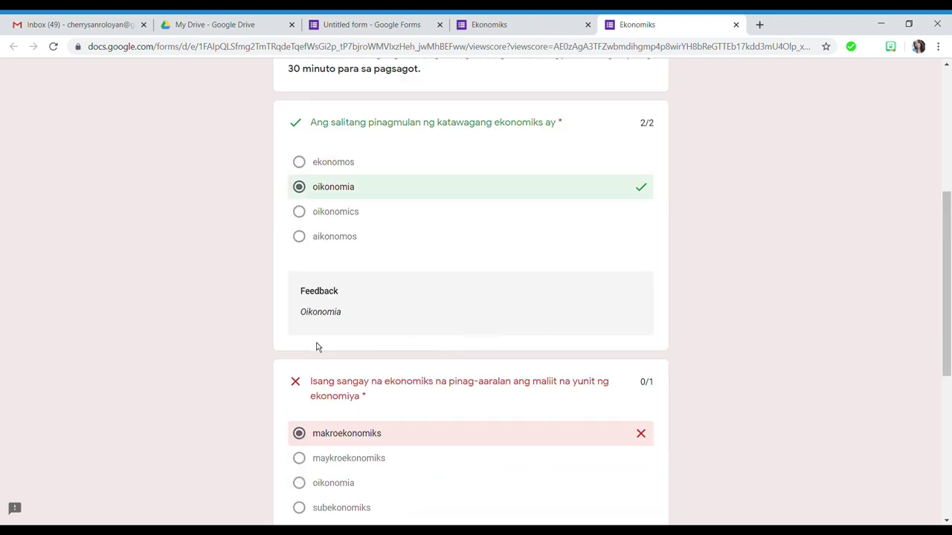
{"action": "scroll", "coordinate": [626, 278], "scroll_direction": "down", "scroll_amount": 4}
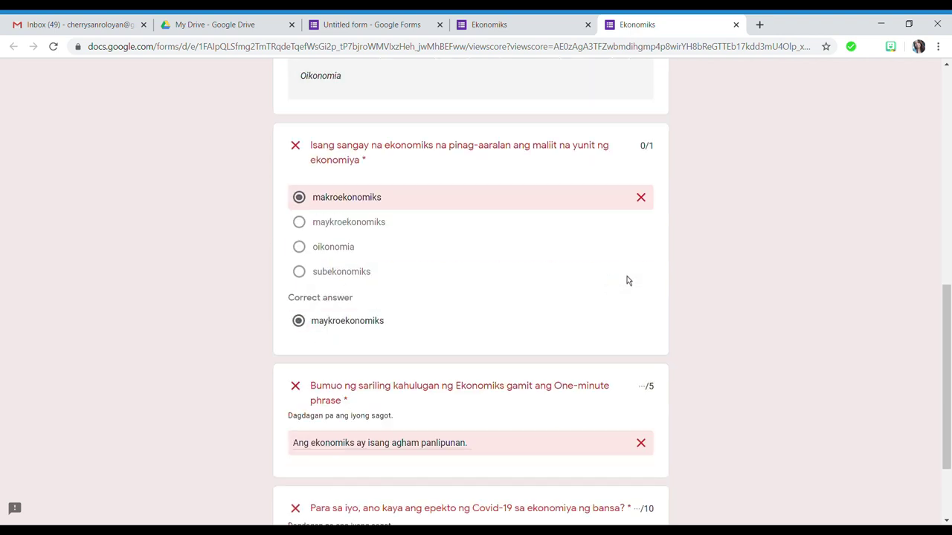
{"action": "scroll", "coordinate": [398, 355], "scroll_direction": "down", "scroll_amount": 2}
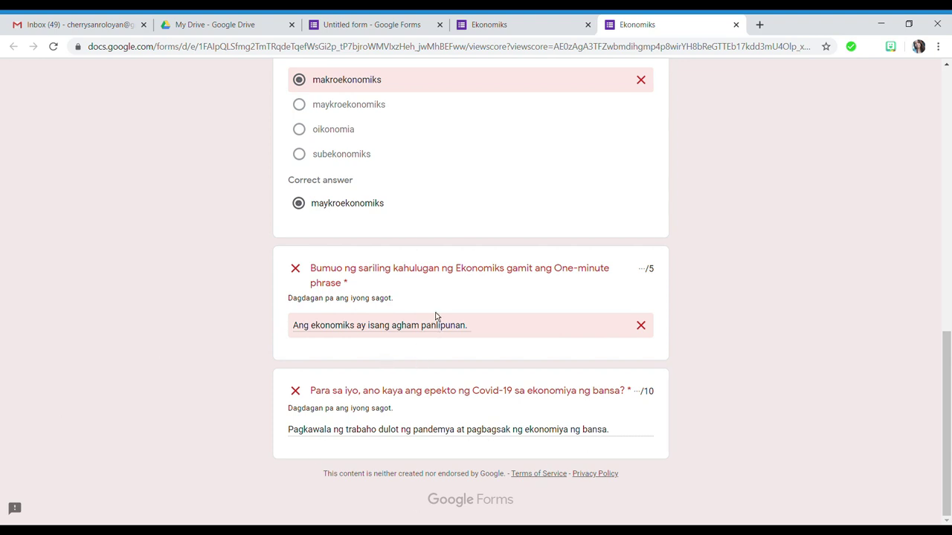
{"action": "scroll", "coordinate": [748, 268], "scroll_direction": "up", "scroll_amount": 10}
{"action": "scroll", "coordinate": [676, 360], "scroll_direction": "down", "scroll_amount": 7}
{"action": "scroll", "coordinate": [676, 360], "scroll_direction": "down", "scroll_amount": 3}
{"action": "scroll", "coordinate": [675, 425], "scroll_direction": "up", "scroll_amount": 6}
{"action": "scroll", "coordinate": [703, 438], "scroll_direction": "up", "scroll_amount": 3}
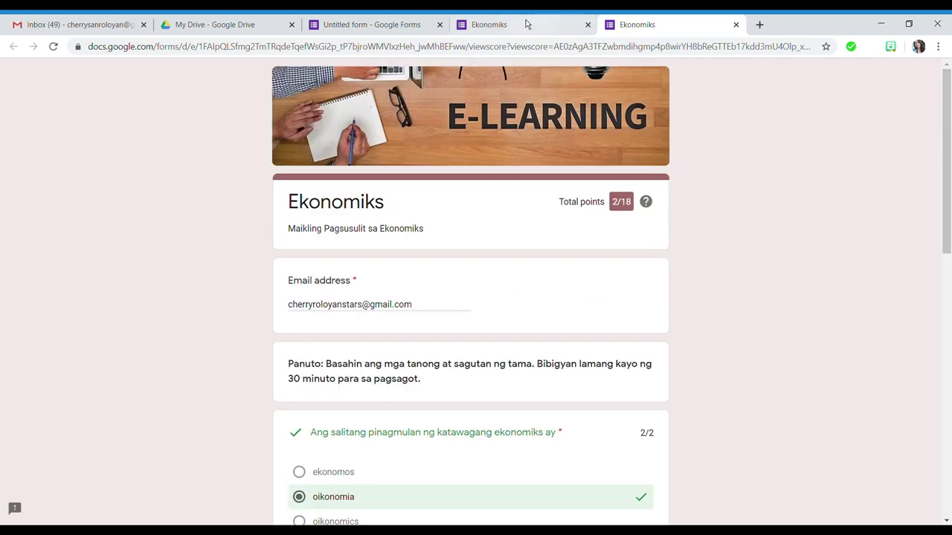
- Back in the editor, set quiz marks to release later after manual review and save
{"action": "left_click", "coordinate": [735, 25]}
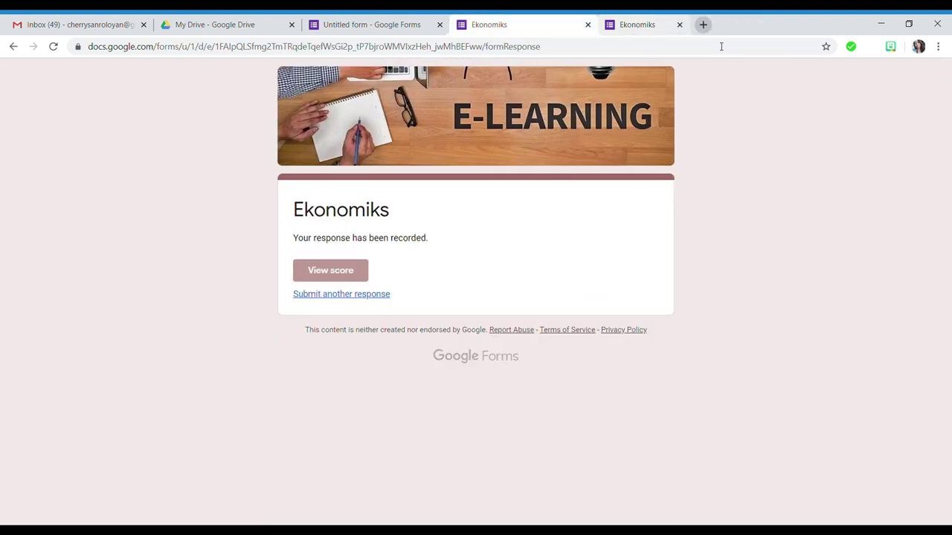
{"action": "left_click", "coordinate": [376, 25]}
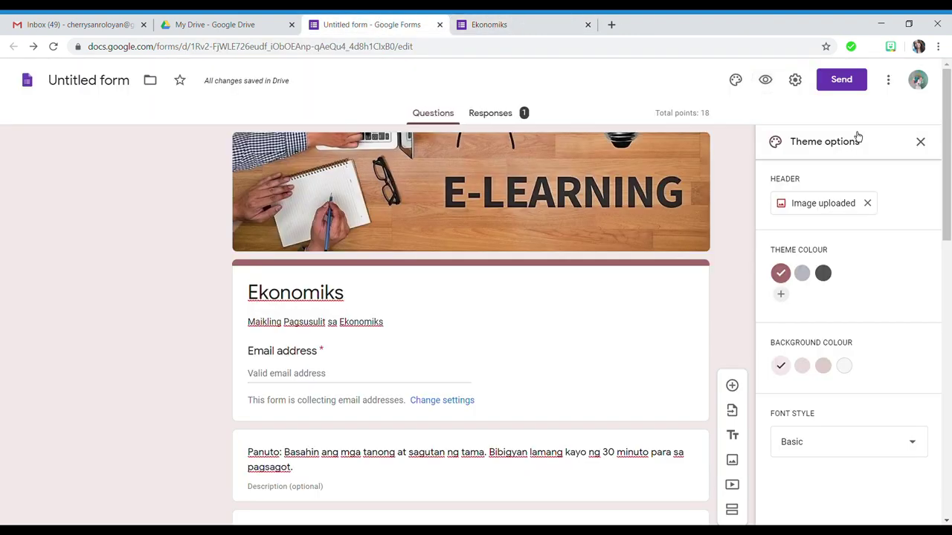
{"action": "left_click", "coordinate": [795, 80]}
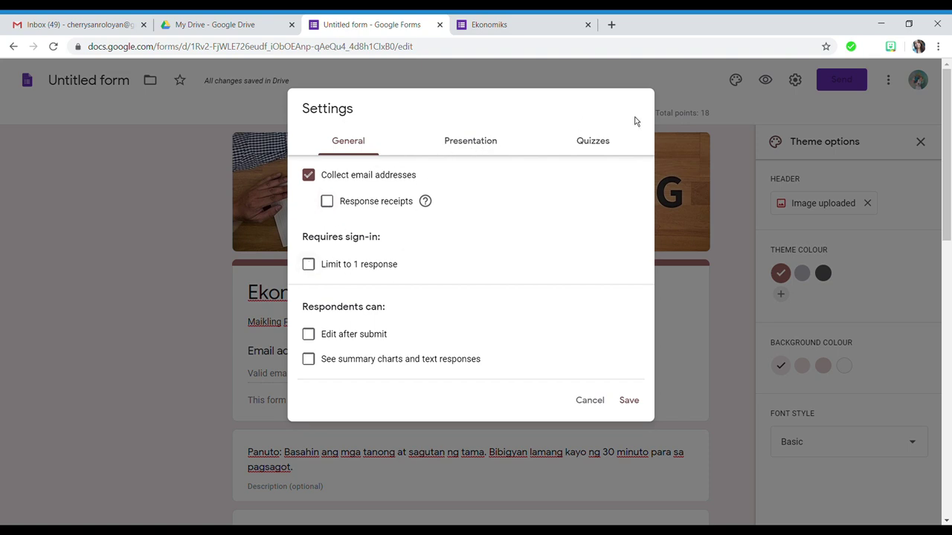
{"action": "left_click", "coordinate": [595, 140]}
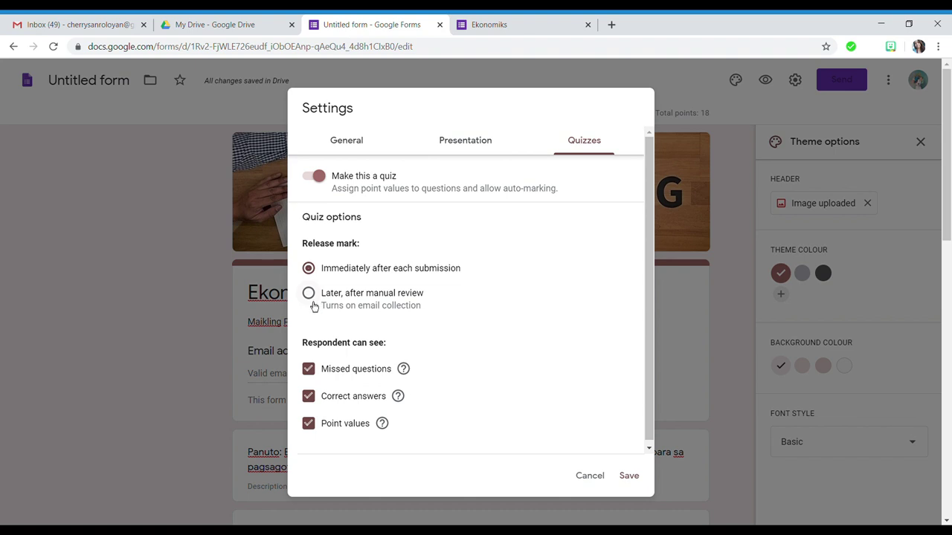
{"action": "left_click", "coordinate": [313, 301]}
{"action": "left_click", "coordinate": [629, 476]}
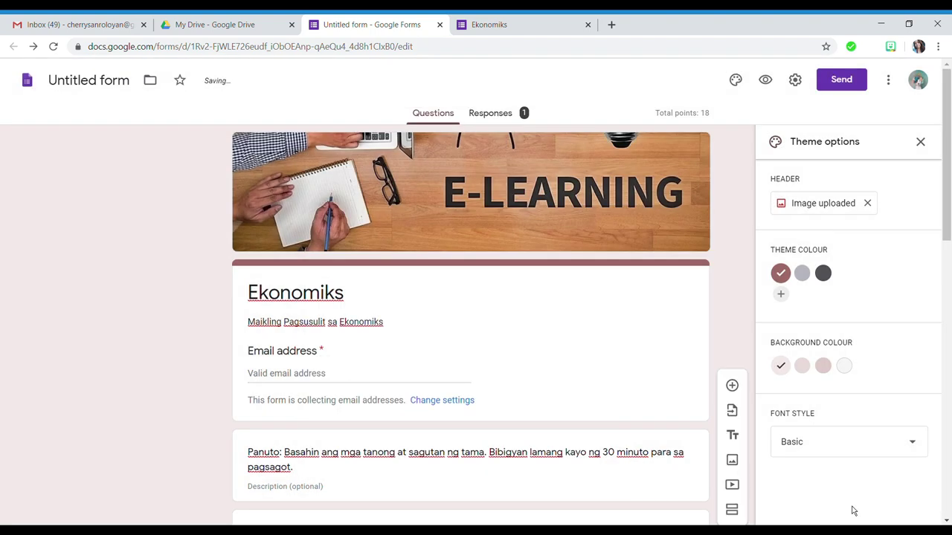
- Show the Responses tab with 1 response averaging 2/18 points
{"action": "scroll", "coordinate": [696, 312], "scroll_direction": "down", "scroll_amount": 15}
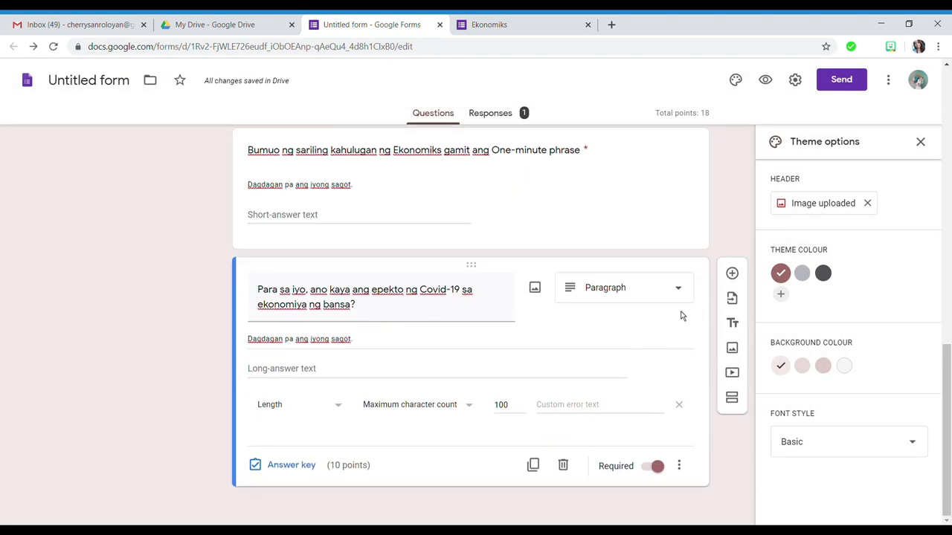
{"action": "scroll", "coordinate": [684, 311], "scroll_direction": "up", "scroll_amount": 12}
{"action": "scroll", "coordinate": [684, 310], "scroll_direction": "up", "scroll_amount": 3}
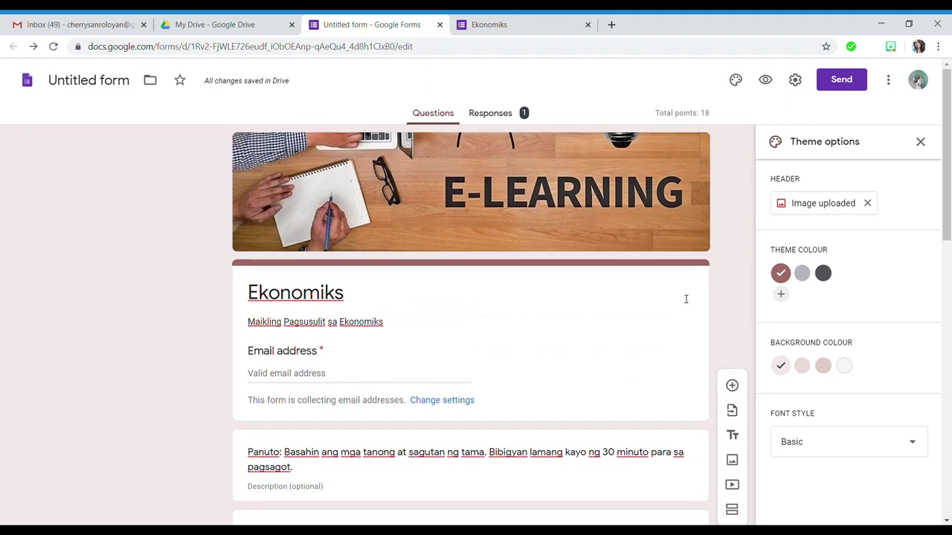
{"action": "left_click", "coordinate": [511, 119]}
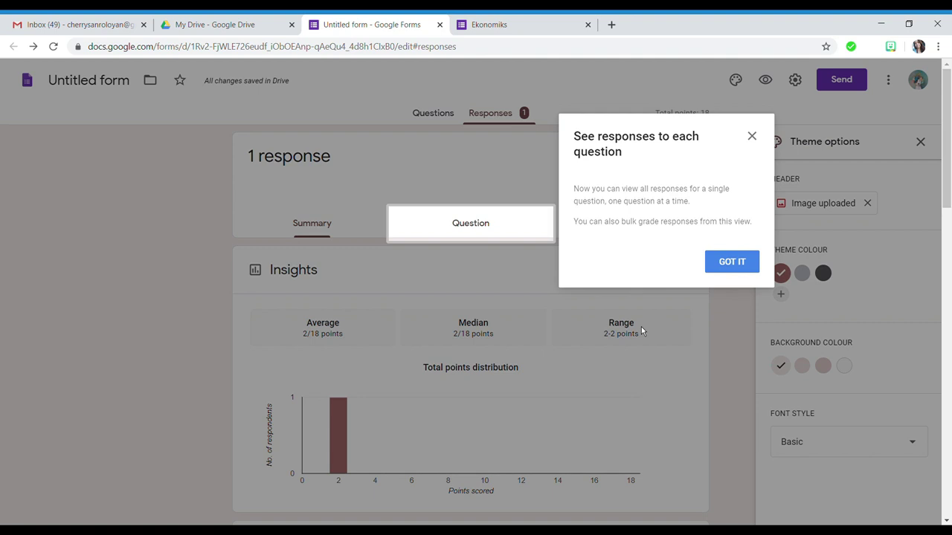
{"action": "left_click", "coordinate": [731, 267]}
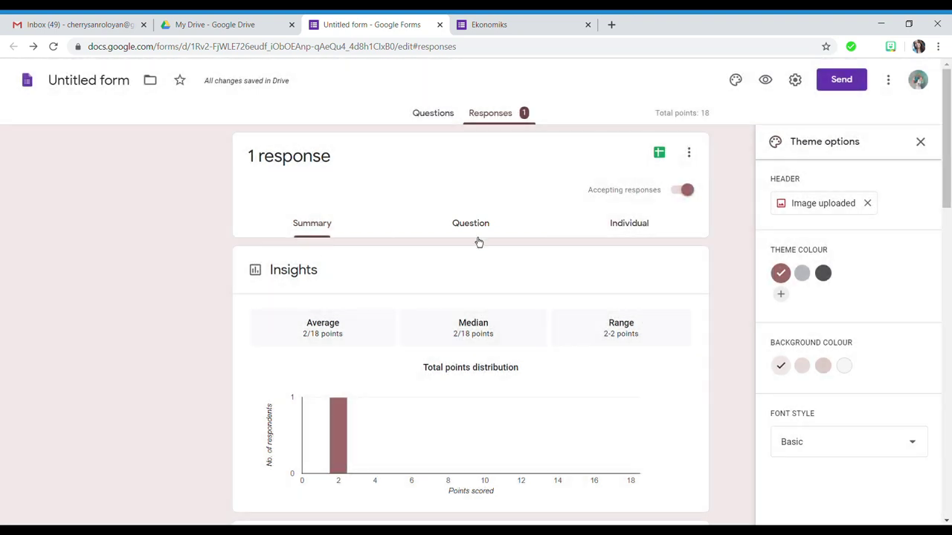
{"action": "scroll", "coordinate": [476, 327], "scroll_direction": "down", "scroll_amount": 3}
{"action": "scroll", "coordinate": [289, 315], "scroll_direction": "up", "scroll_amount": 2}
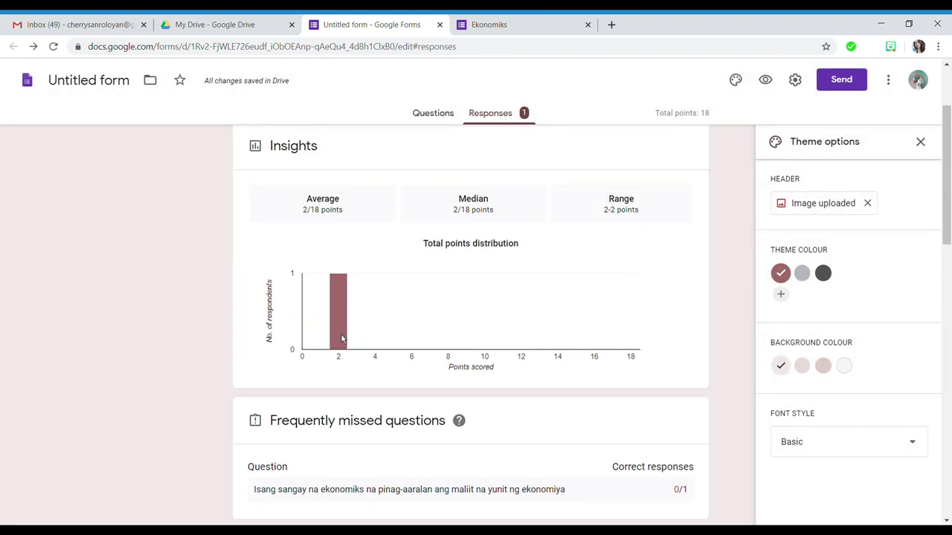
{"action": "scroll", "coordinate": [563, 263], "scroll_direction": "up", "scroll_amount": 2}
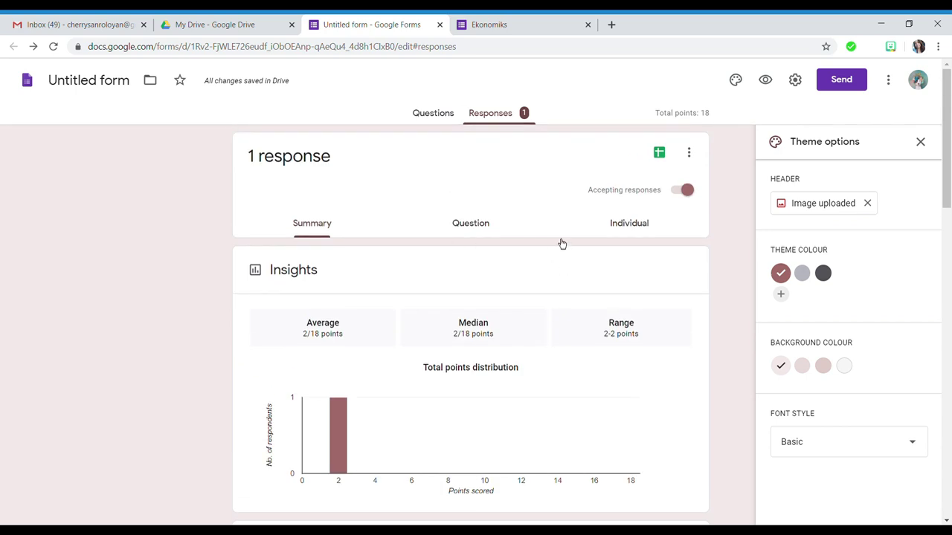
{"action": "left_click", "coordinate": [482, 233]}
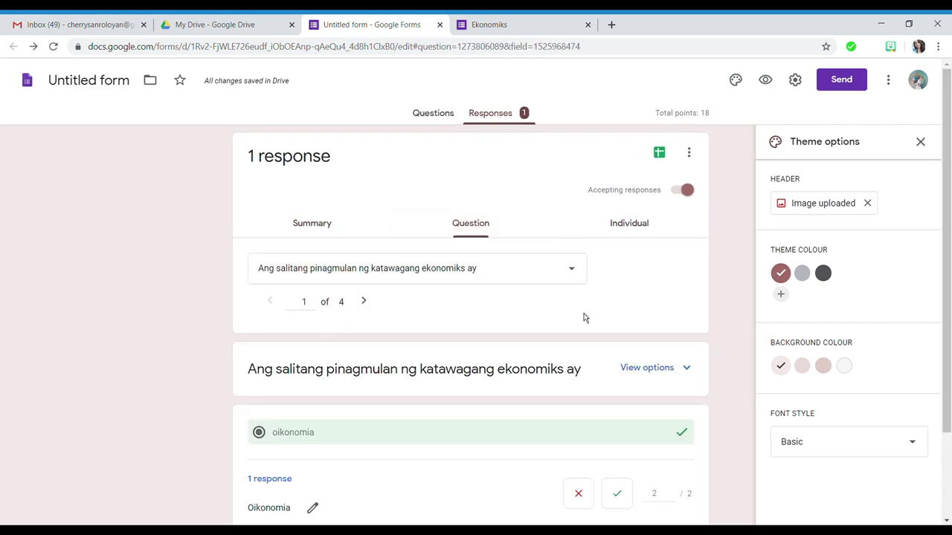
{"action": "scroll", "coordinate": [572, 320], "scroll_direction": "down", "scroll_amount": 2}
{"action": "scroll", "coordinate": [580, 297], "scroll_direction": "up", "scroll_amount": 2}
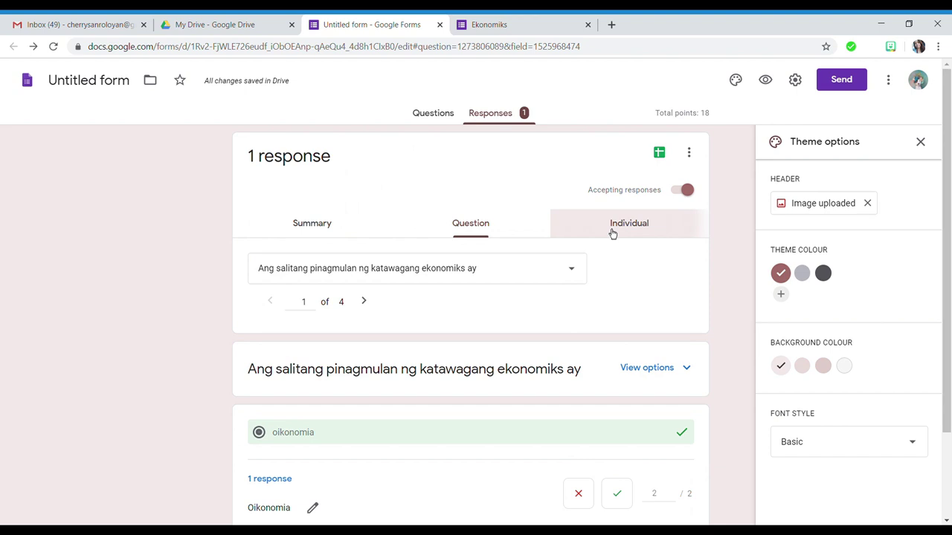
{"action": "left_click", "coordinate": [612, 232]}
{"action": "scroll", "coordinate": [438, 368], "scroll_direction": "down", "scroll_amount": 3}
{"action": "scroll", "coordinate": [437, 360], "scroll_direction": "up", "scroll_amount": 3}
{"action": "scroll", "coordinate": [600, 355], "scroll_direction": "down", "scroll_amount": 4}
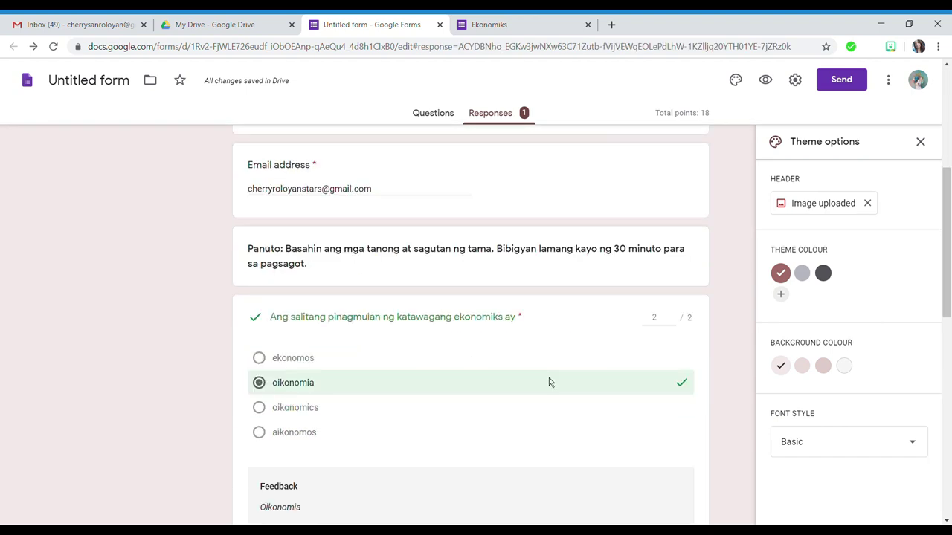
{"action": "scroll", "coordinate": [550, 380], "scroll_direction": "up", "scroll_amount": 4}
{"action": "left_click", "coordinate": [466, 234]}
{"action": "left_click", "coordinate": [327, 231]}
{"action": "scroll", "coordinate": [424, 451], "scroll_direction": "down", "scroll_amount": 4}
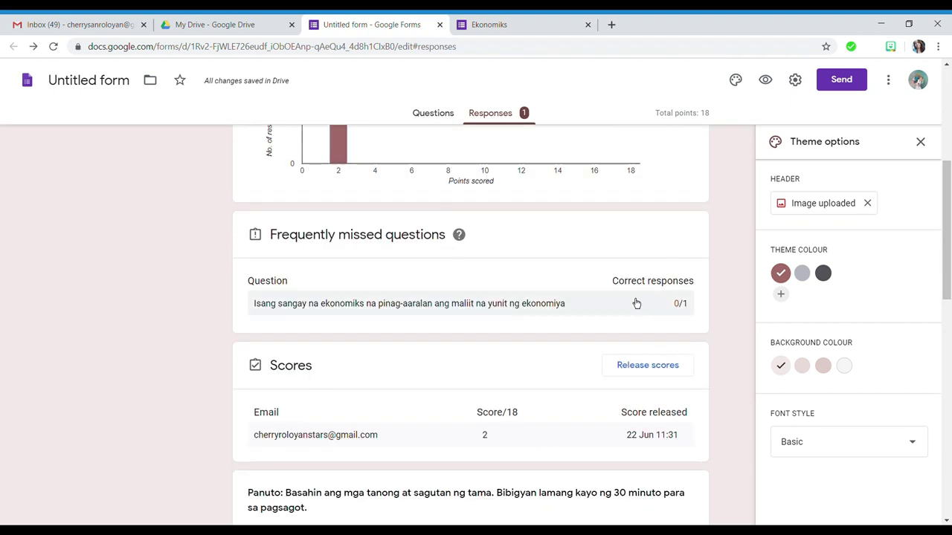
{"action": "scroll", "coordinate": [540, 380], "scroll_direction": "down", "scroll_amount": 3}
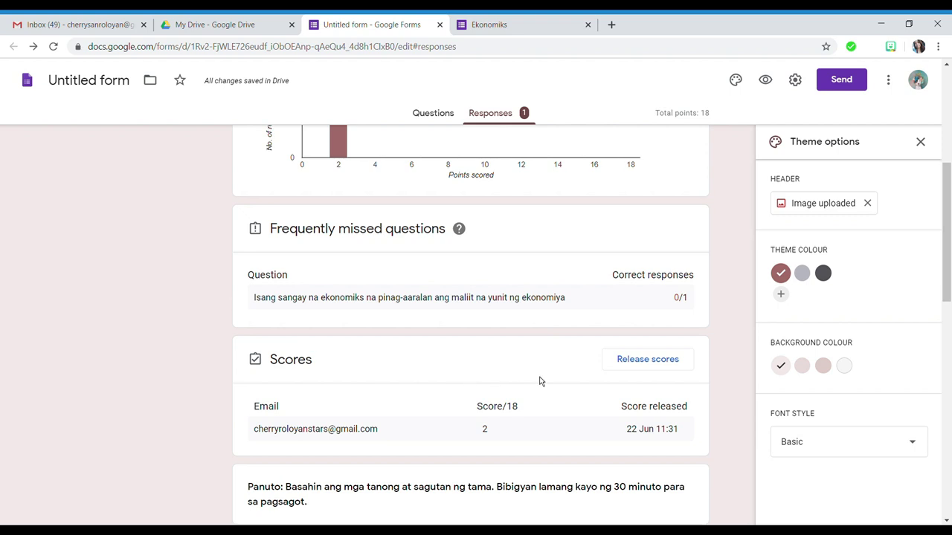
{"action": "scroll", "coordinate": [484, 398], "scroll_direction": "down", "scroll_amount": 4}
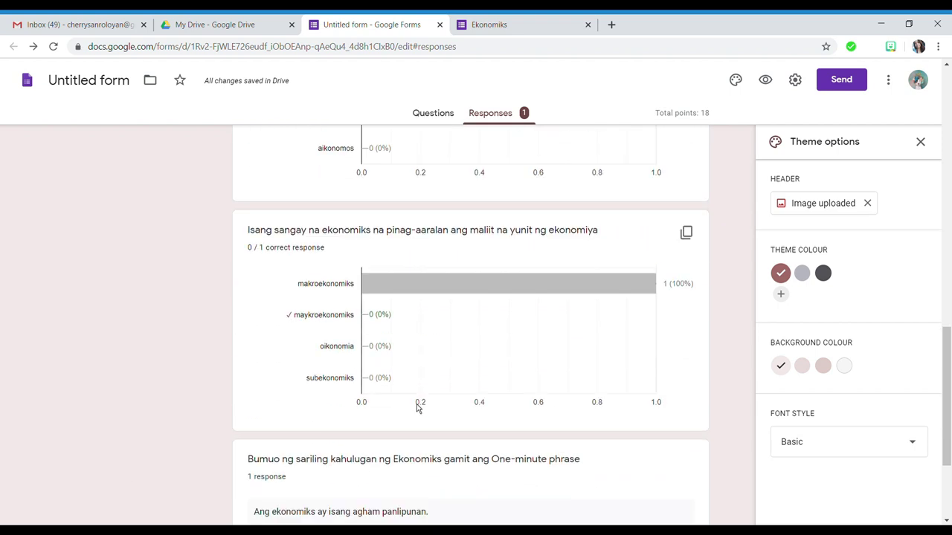
{"action": "scroll", "coordinate": [419, 404], "scroll_direction": "down", "scroll_amount": 3}
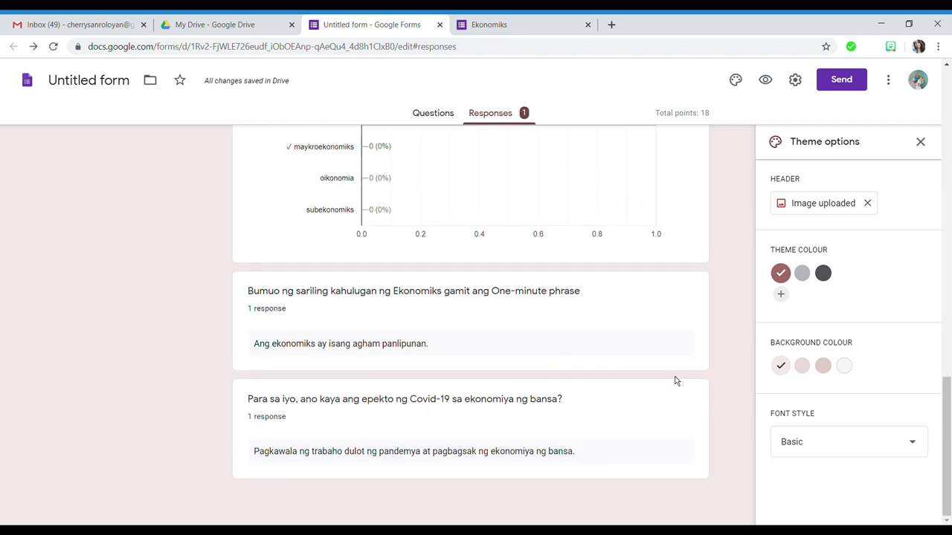
{"action": "scroll", "coordinate": [650, 425], "scroll_direction": "up", "scroll_amount": 15}
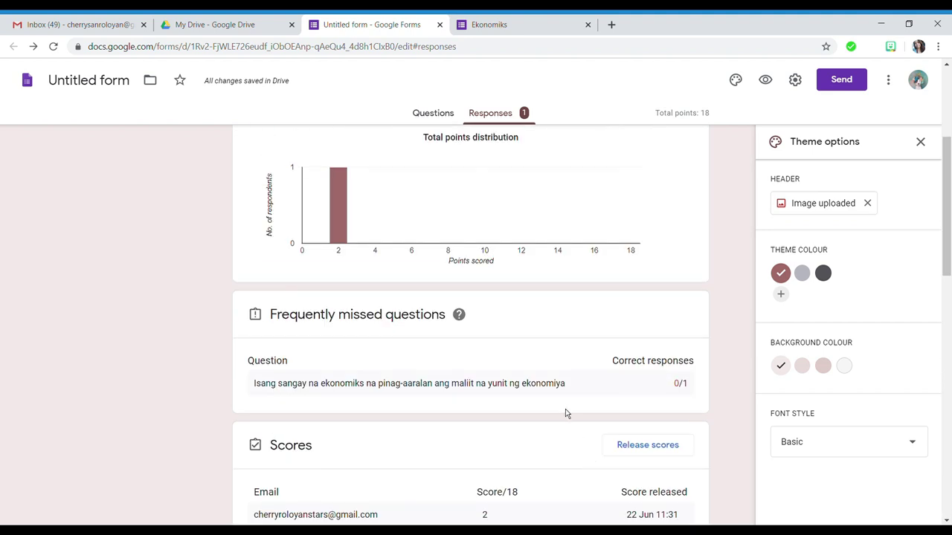
{"action": "scroll", "coordinate": [584, 376], "scroll_direction": "up", "scroll_amount": 2}
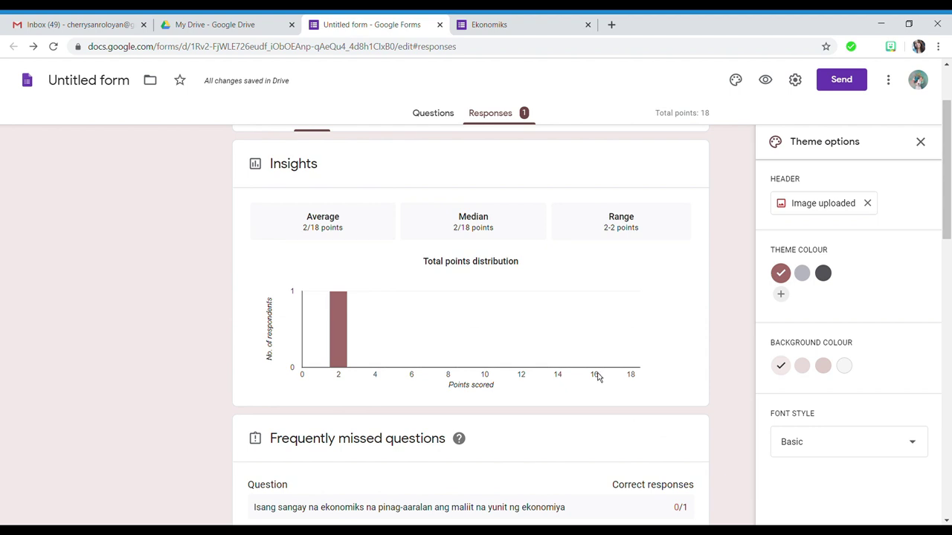
{"action": "scroll", "coordinate": [691, 333], "scroll_direction": "up", "scroll_amount": 2}
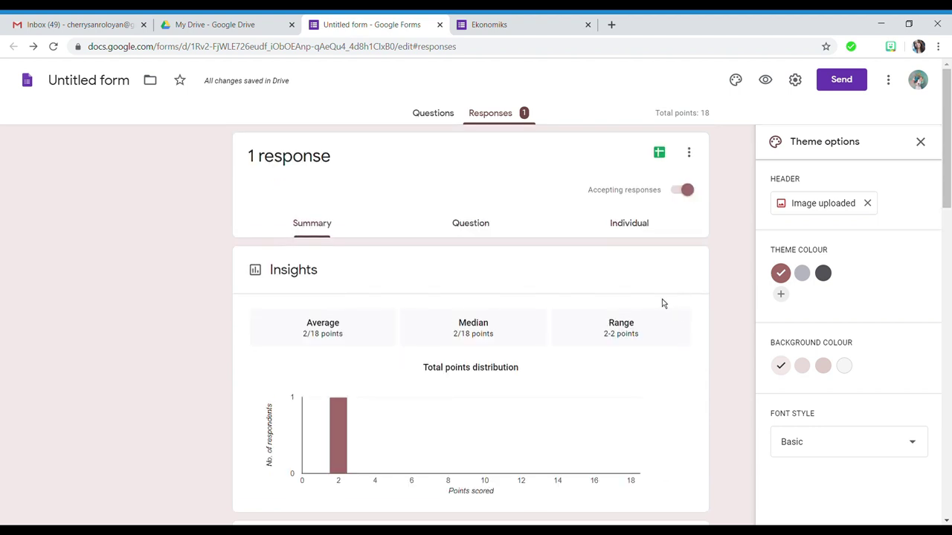
{"action": "left_click", "coordinate": [440, 124]}
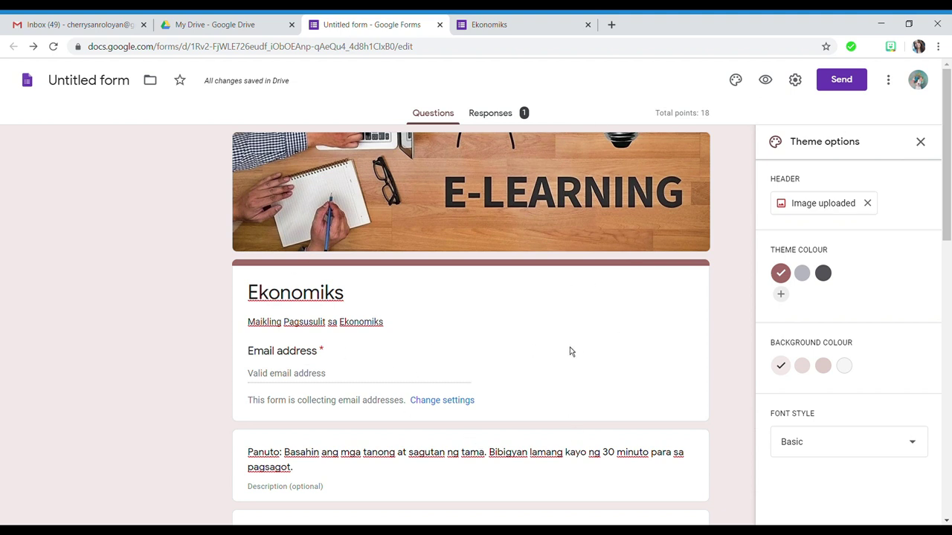
- Search the Add-ons marketplace for Timify.me and open its details
{"action": "scroll", "coordinate": [699, 376], "scroll_direction": "down", "scroll_amount": 6}
{"action": "scroll", "coordinate": [705, 402], "scroll_direction": "up", "scroll_amount": 10}
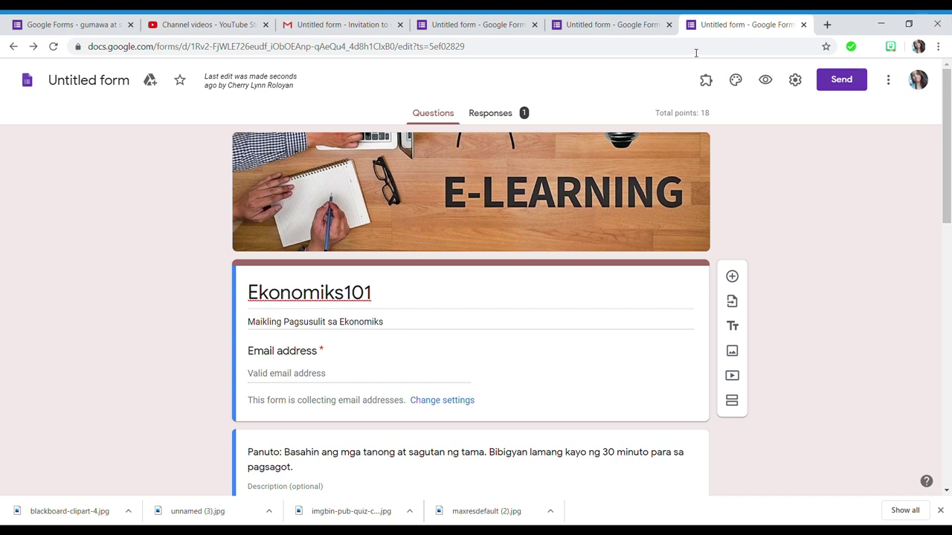
{"action": "left_click", "coordinate": [896, 89]}
{"action": "left_click", "coordinate": [872, 351]}
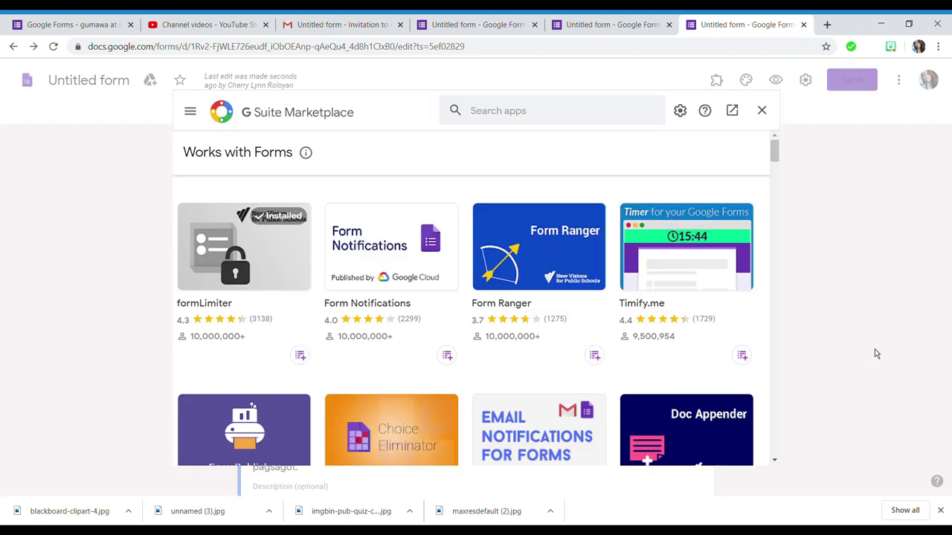
{"action": "left_click", "coordinate": [543, 113]}
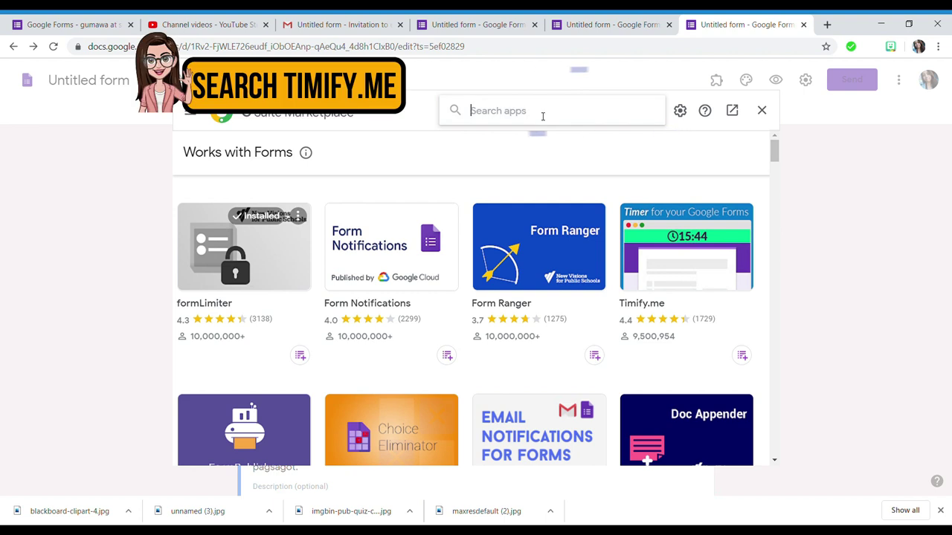
{"action": "type", "text": "timi"}
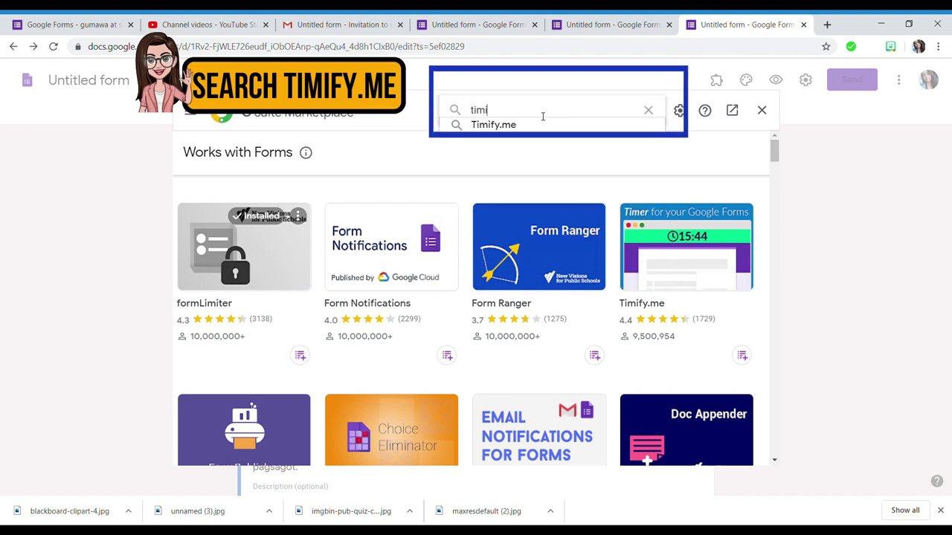
{"action": "left_click", "coordinate": [545, 124]}
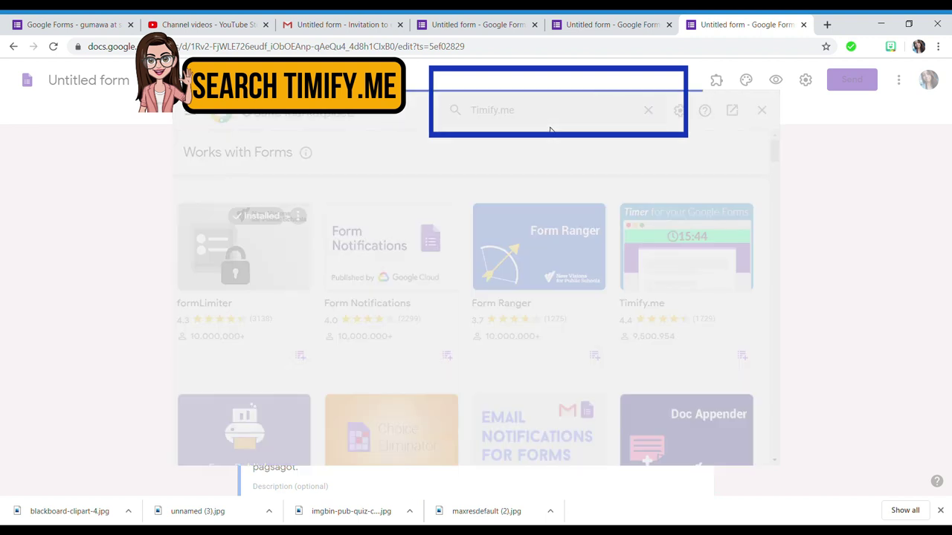
{"action": "left_click", "coordinate": [282, 272]}
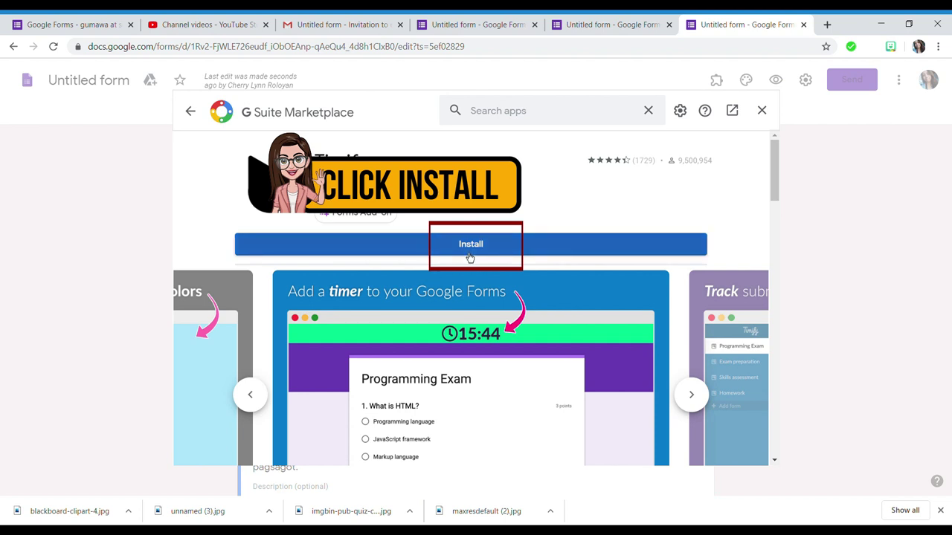
- Install Timify.me, grant its permissions, and launch the additional setup in a new tab
{"action": "left_click", "coordinate": [469, 252]}
{"action": "left_click", "coordinate": [561, 359]}
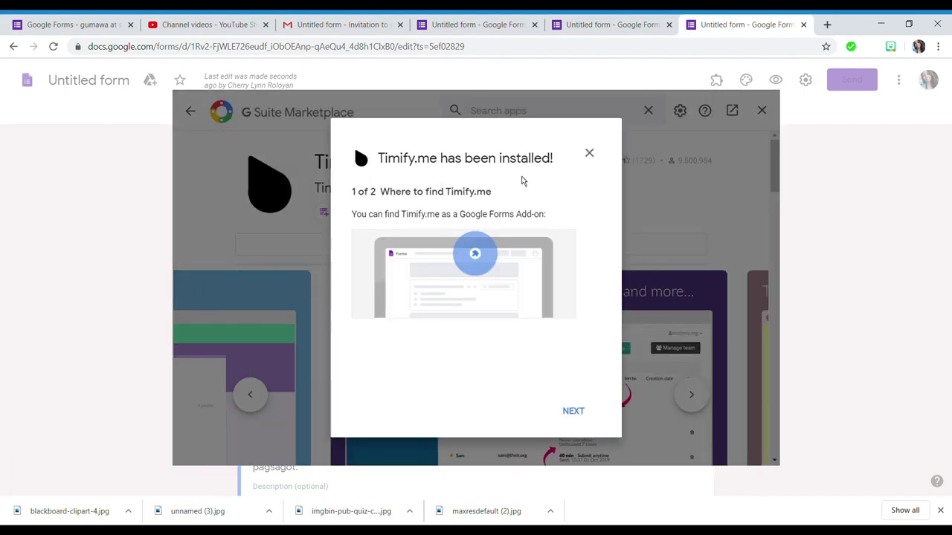
{"action": "left_click", "coordinate": [583, 416]}
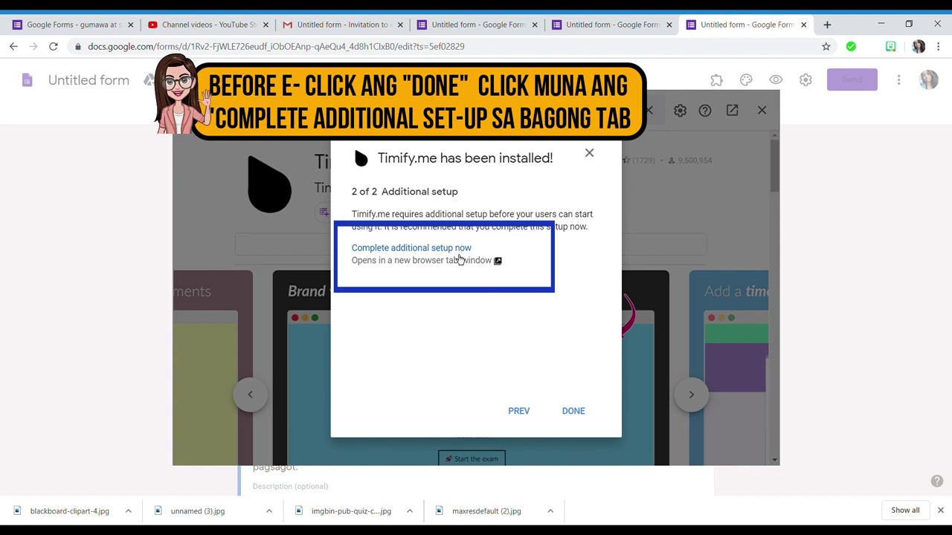
{"action": "left_click", "coordinate": [485, 266]}
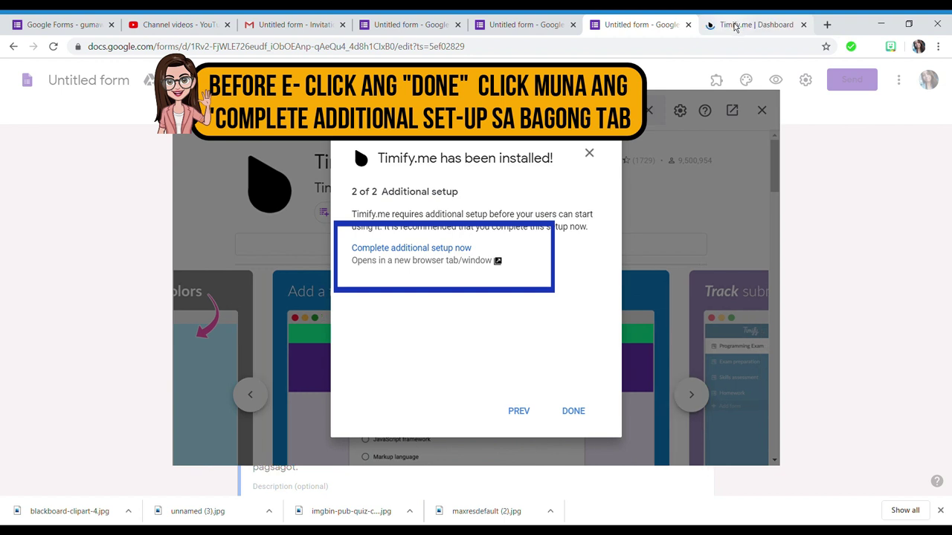
- Finish the installation, copy the Secure Token from the Timify.me Dashboard, and return to Ekonomiks101
{"action": "left_click", "coordinate": [574, 411]}
{"action": "key", "text": "ctrl+Tab"}
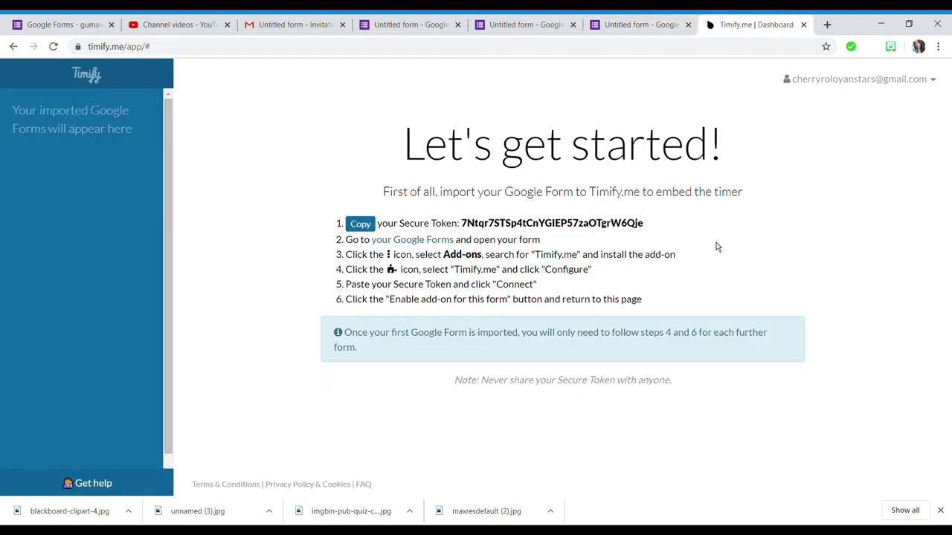
{"action": "left_click", "coordinate": [648, 28]}
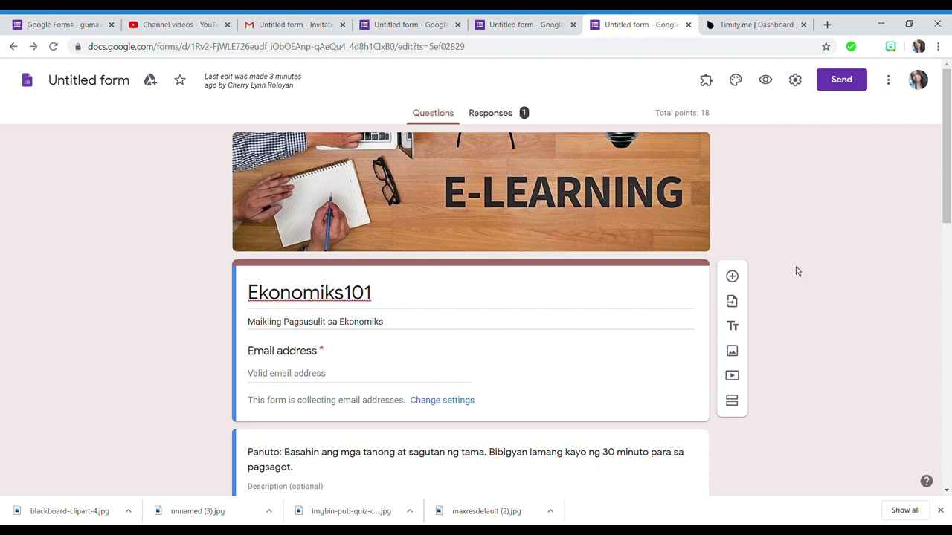
{"action": "left_click", "coordinate": [710, 24]}
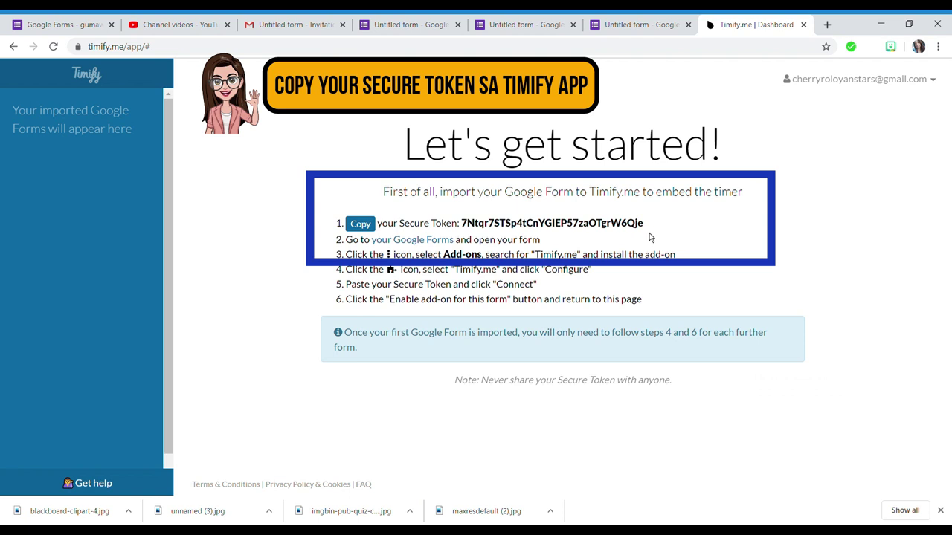
{"action": "left_click_drag", "start_coordinate": [649, 228], "coordinate": [466, 229]}
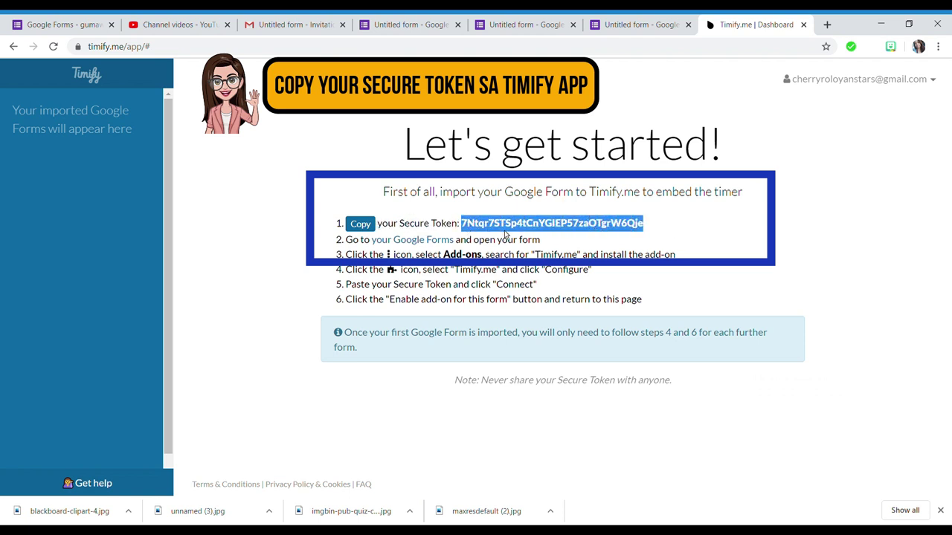
{"action": "left_click", "coordinate": [655, 24]}
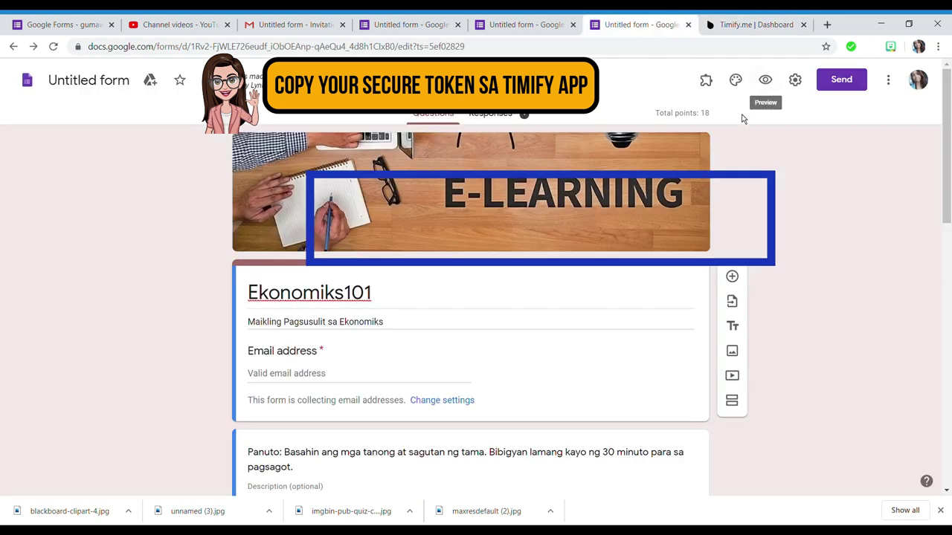
- Configure Timify.me on the form by pasting the secure token and connecting the account
{"action": "left_click", "coordinate": [715, 85]}
{"action": "left_click", "coordinate": [726, 152]}
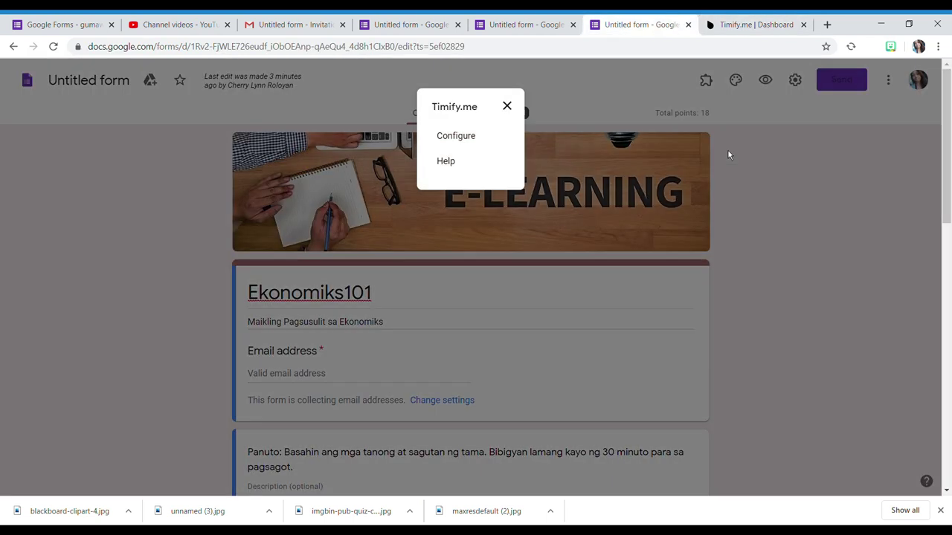
{"action": "left_click", "coordinate": [456, 136]}
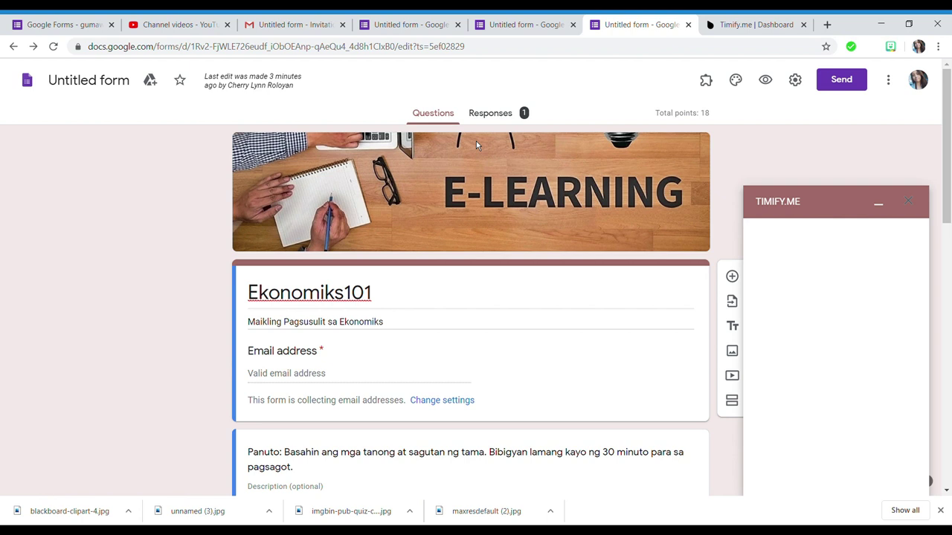
{"action": "left_click", "coordinate": [831, 263]}
{"action": "key", "text": "ctrl+v"}
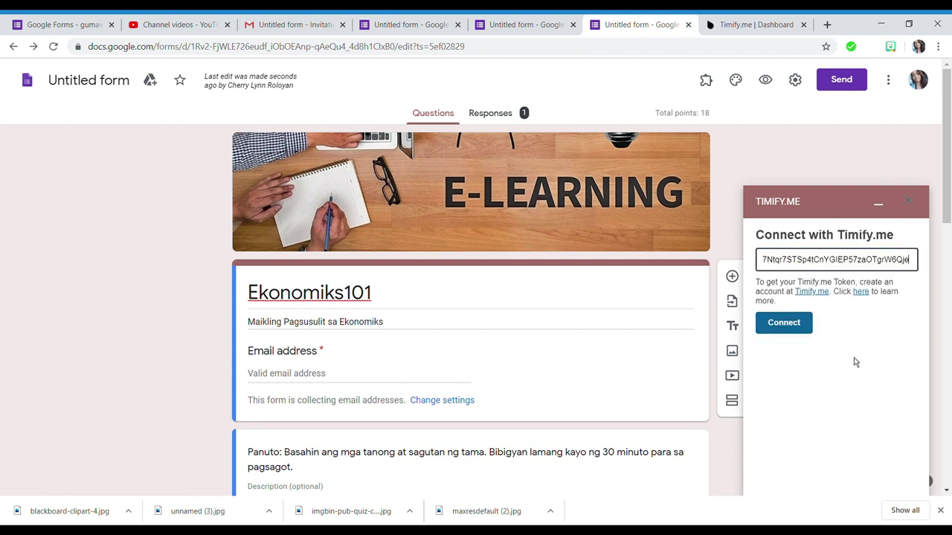
{"action": "left_click", "coordinate": [784, 336]}
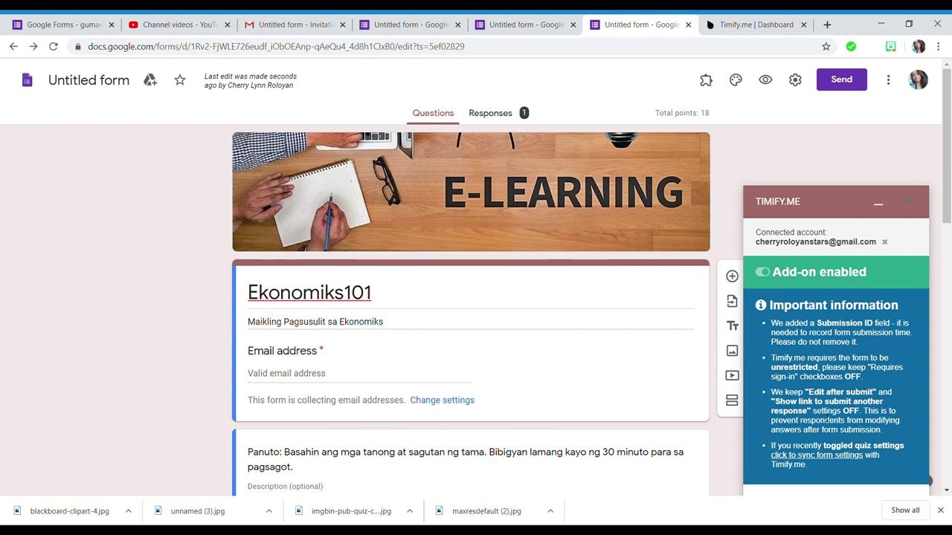
- Save the form settings so Timify.me shows as enabled, then go back to the Timify dashboard
{"action": "left_click", "coordinate": [794, 81]}
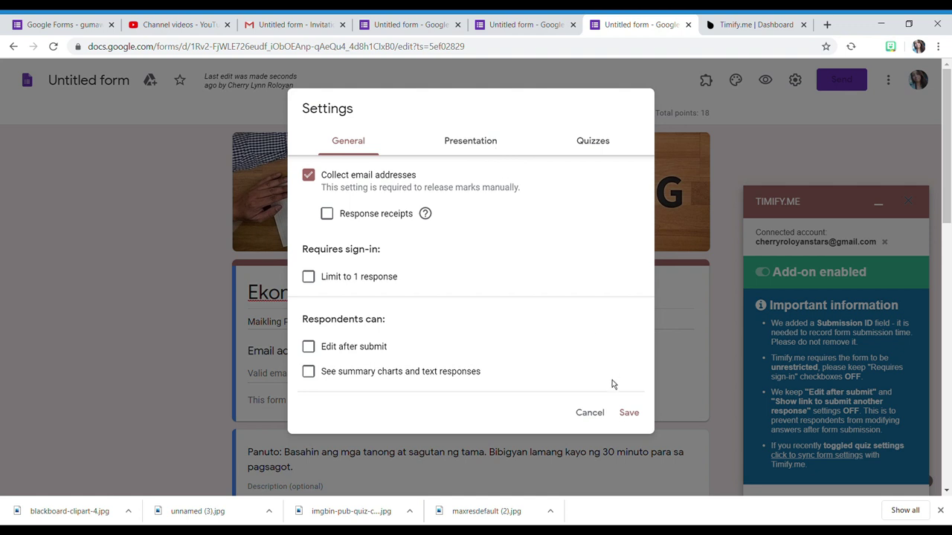
{"action": "left_click", "coordinate": [632, 419]}
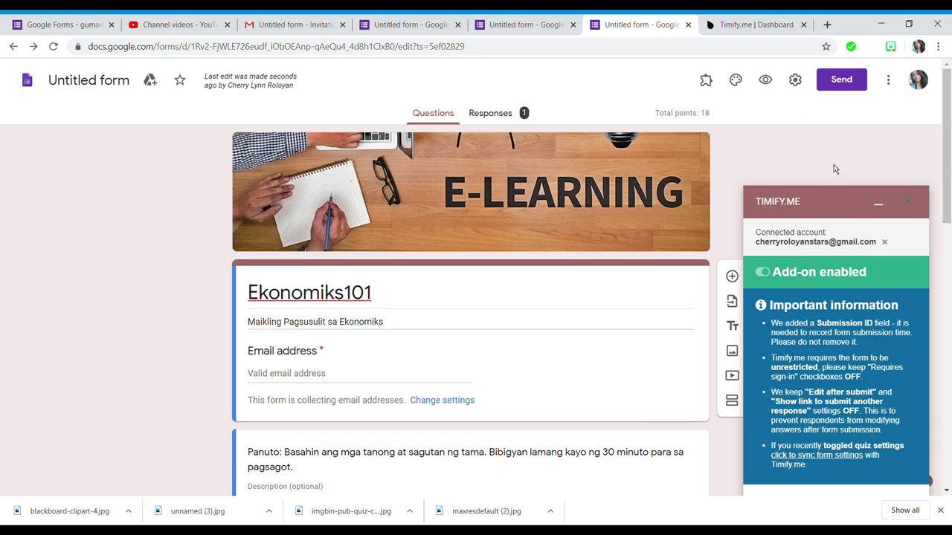
{"action": "scroll", "coordinate": [830, 341], "scroll_direction": "down", "scroll_amount": 1}
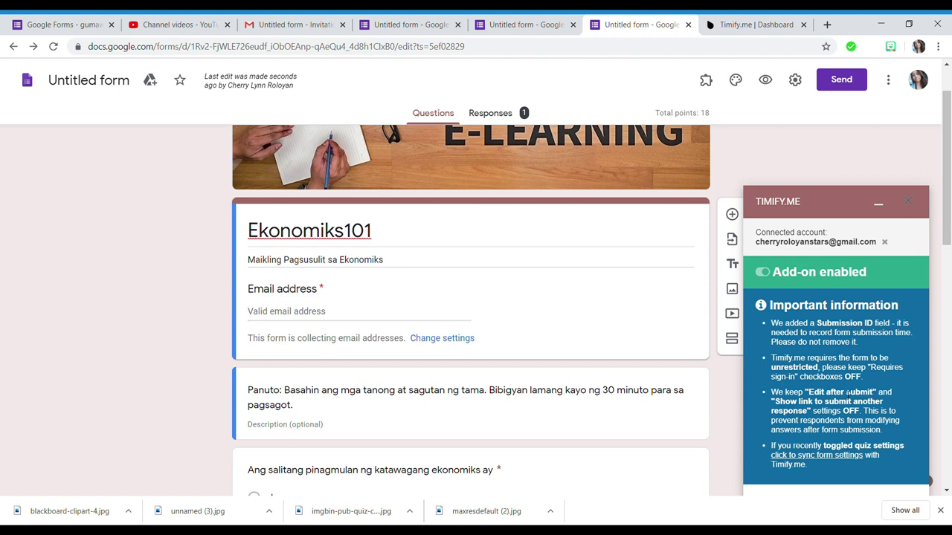
{"action": "scroll", "coordinate": [738, 336], "scroll_direction": "down", "scroll_amount": 1}
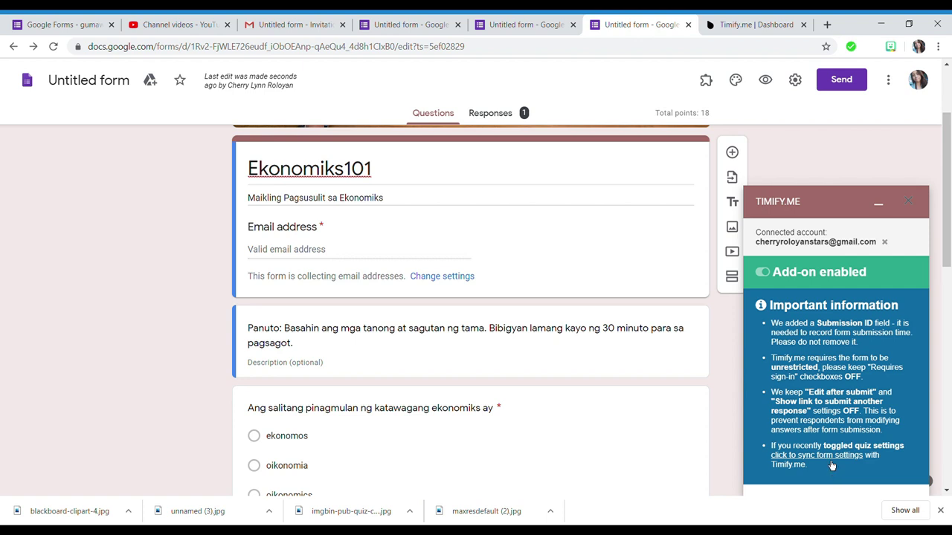
{"action": "scroll", "coordinate": [934, 385], "scroll_direction": "up", "scroll_amount": 2}
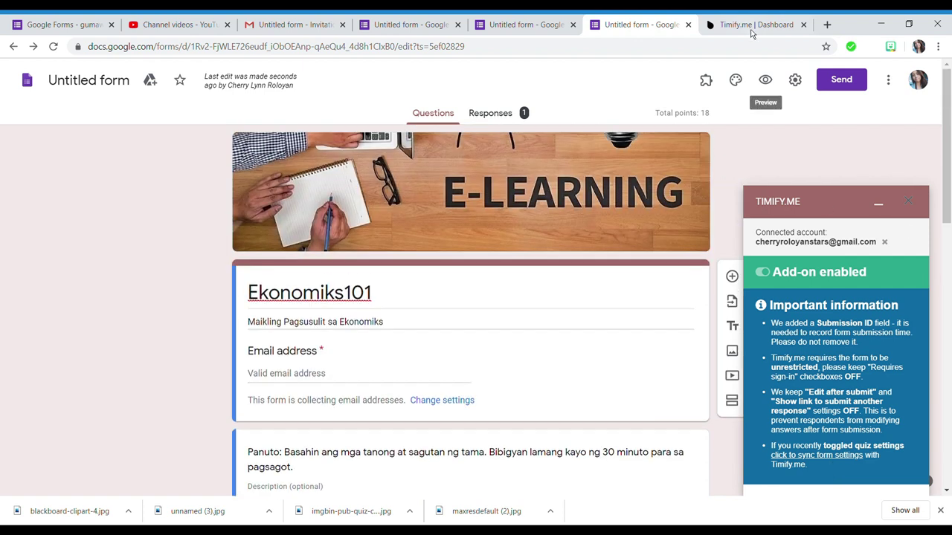
{"action": "left_click", "coordinate": [752, 26]}
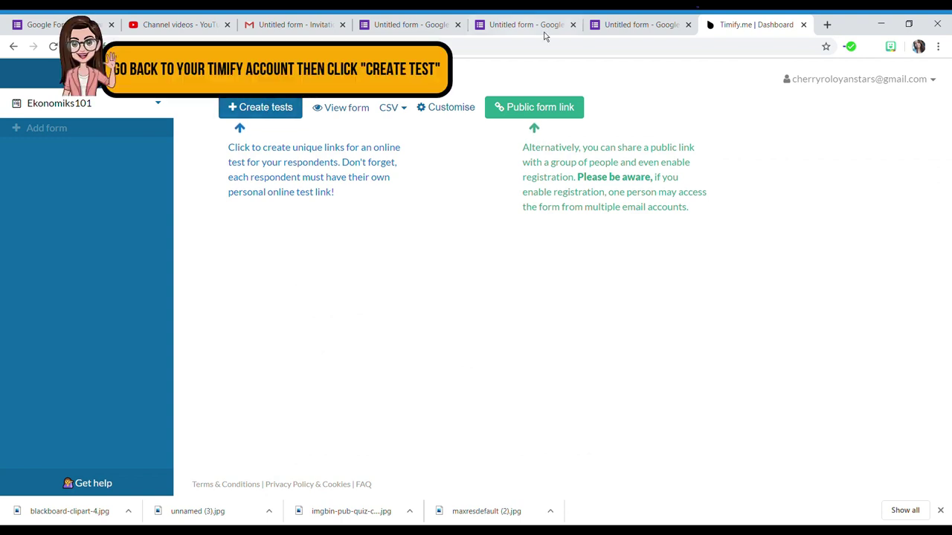
- Create an Ekonomiks101 test for the student's email with a 30-minute timer and auto-close form
{"action": "left_click", "coordinate": [294, 110]}
{"action": "left_click", "coordinate": [368, 219]}
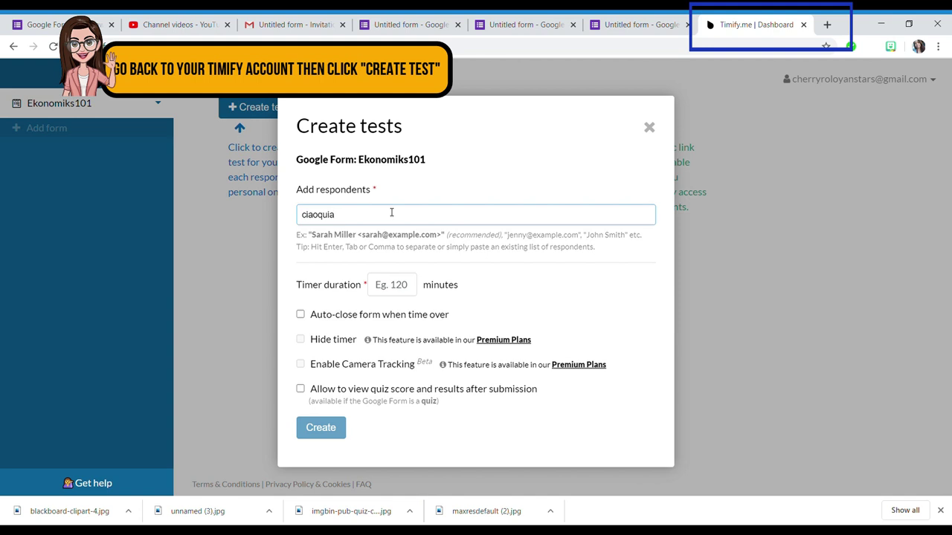
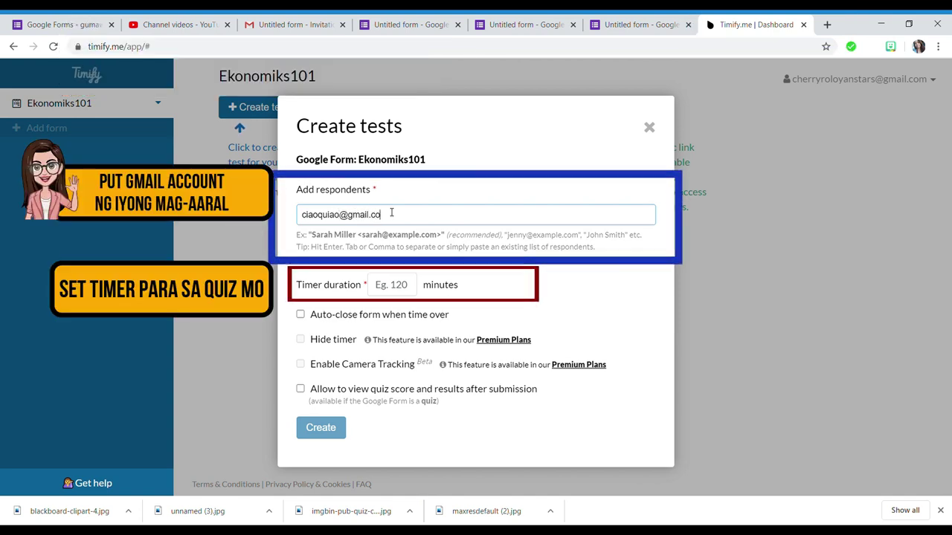
{"action": "key", "text": "Return"}
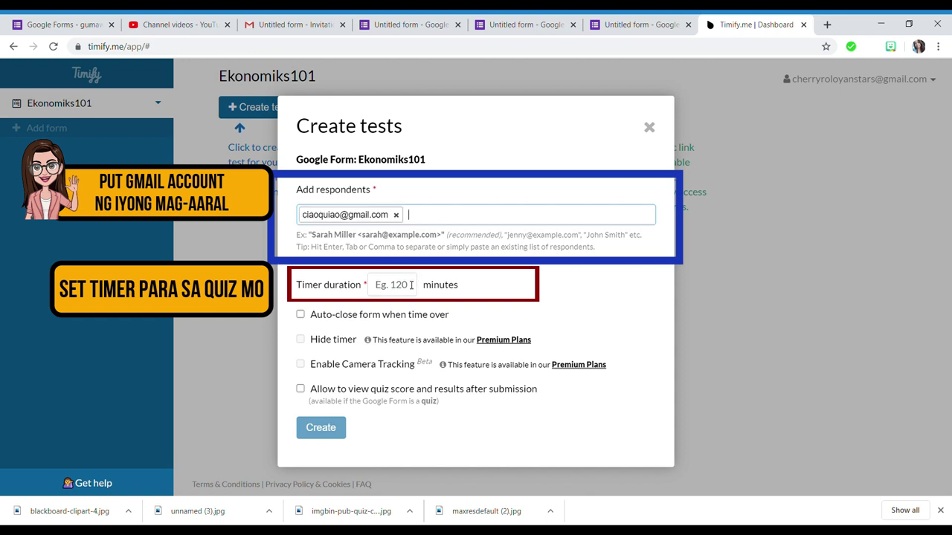
{"action": "left_click", "coordinate": [410, 287]}
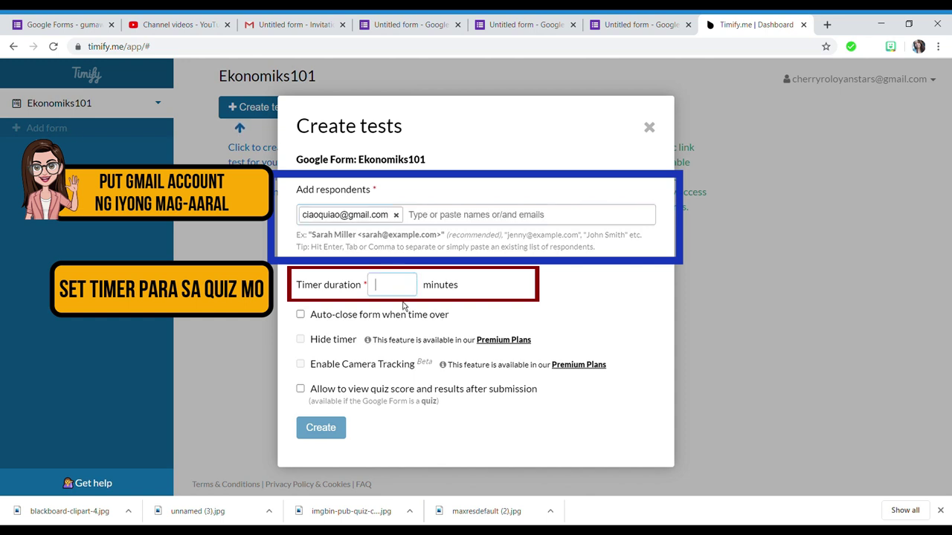
{"action": "type", "text": "30"}
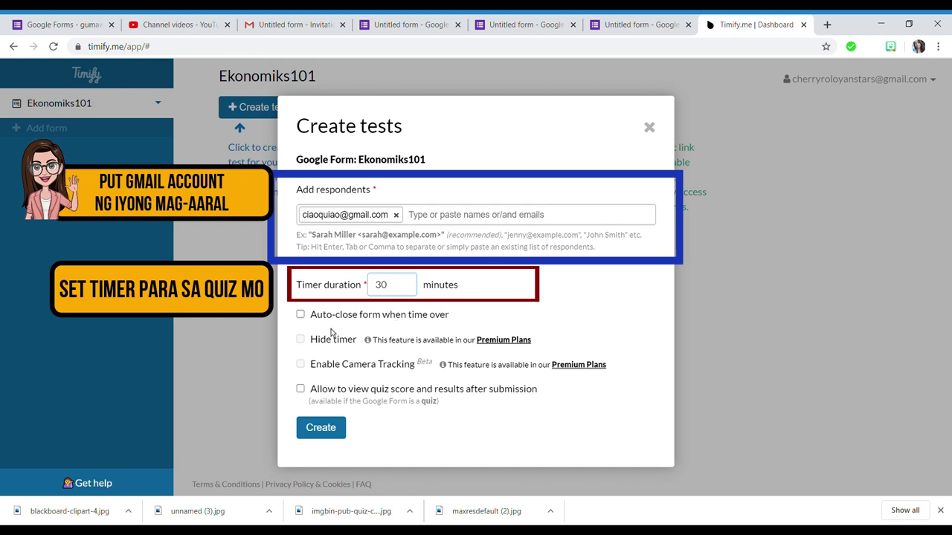
{"action": "left_click", "coordinate": [311, 318]}
{"action": "left_click", "coordinate": [317, 457]}
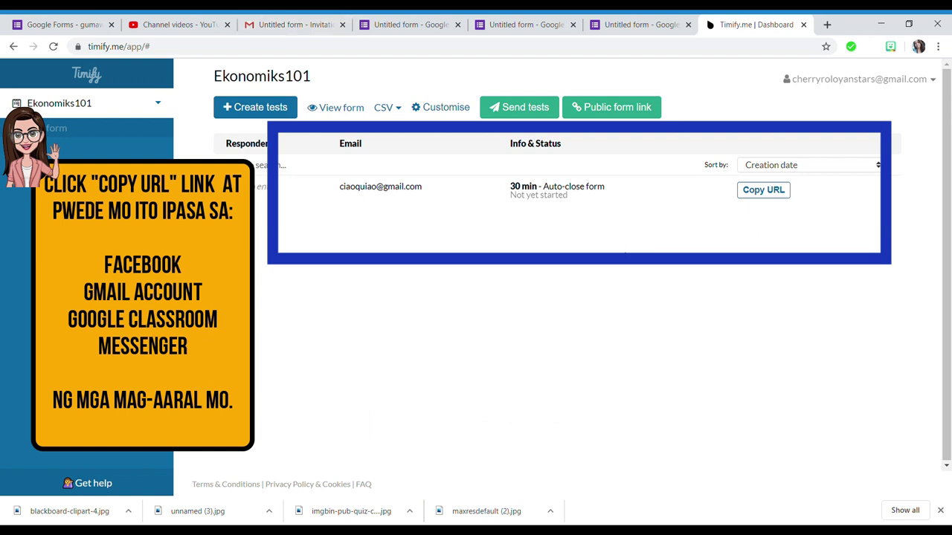
- Copy the student's test URL and open a new blank browser tab
{"action": "left_click", "coordinate": [758, 202]}
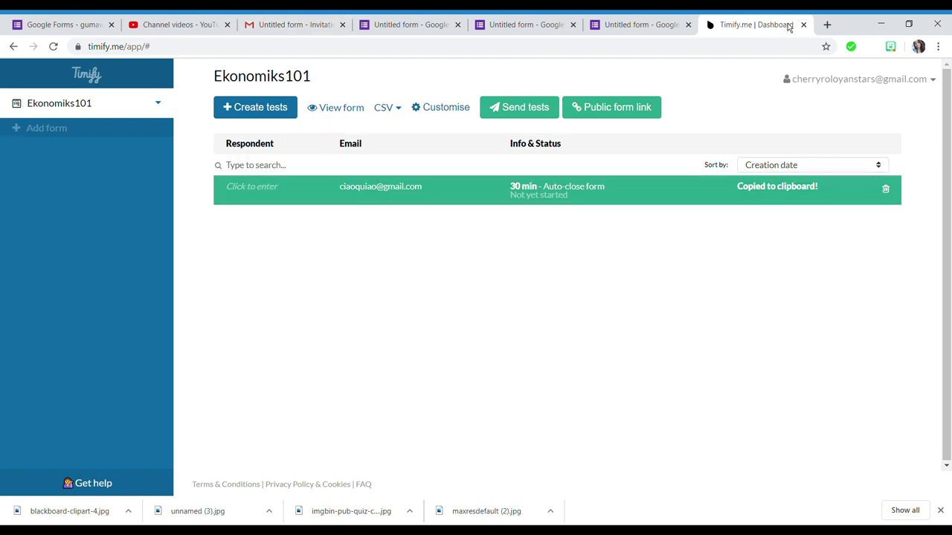
{"action": "left_click", "coordinate": [827, 24]}
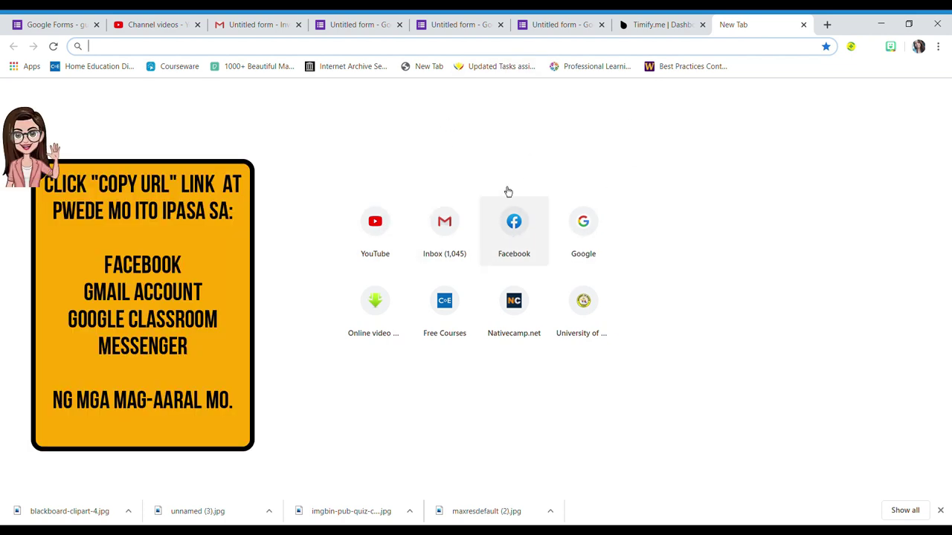
- Open Facebook and glance at the Messenger conversation list, then close the Facebook tab
{"action": "left_click", "coordinate": [521, 220]}
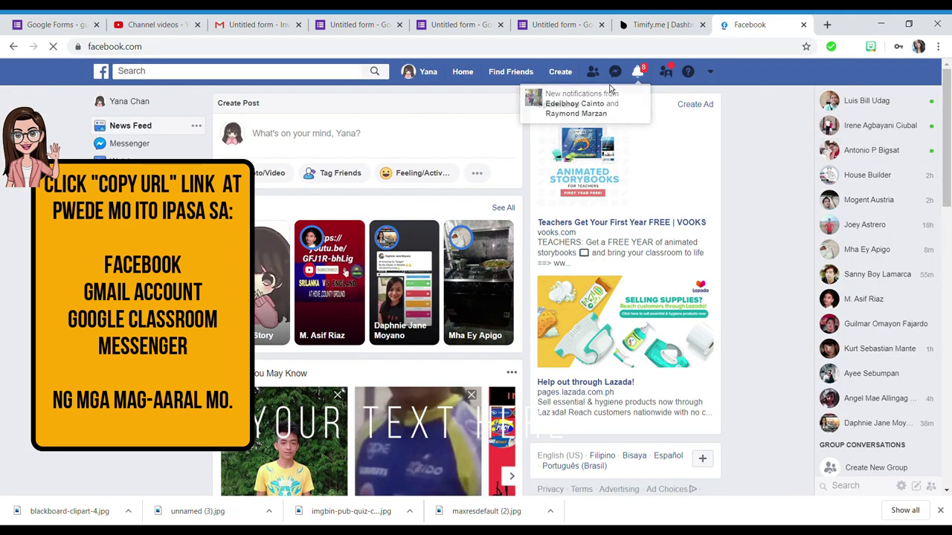
{"action": "left_click", "coordinate": [616, 72]}
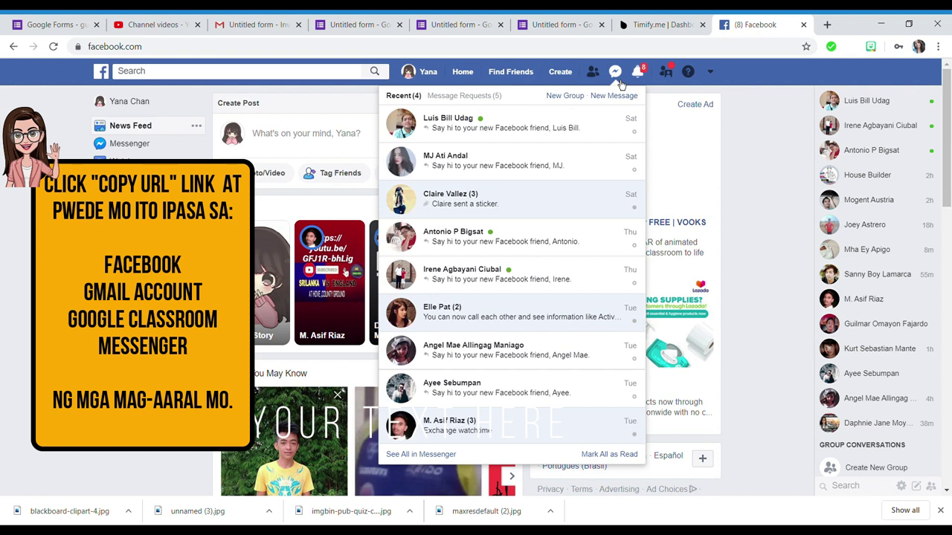
{"action": "left_click", "coordinate": [621, 85]}
{"action": "scroll", "coordinate": [781, 201], "scroll_direction": "down", "scroll_amount": 1}
{"action": "scroll", "coordinate": [781, 201], "scroll_direction": "up", "scroll_amount": 1}
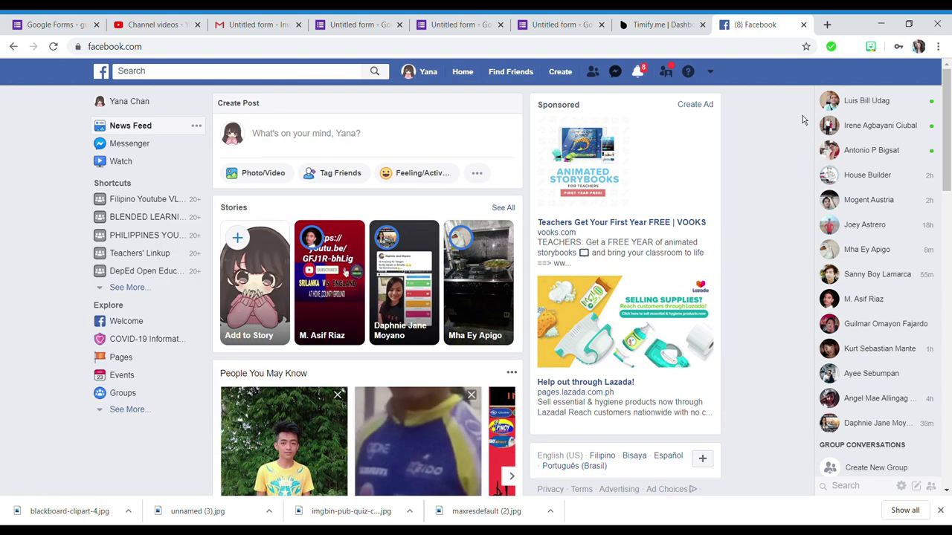
{"action": "left_click", "coordinate": [643, 24]}
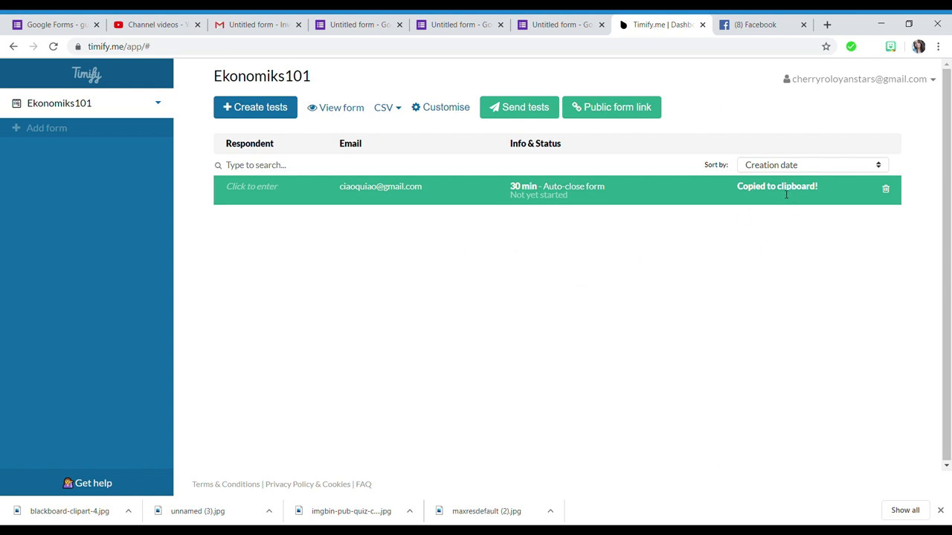
{"action": "left_click", "coordinate": [803, 25]}
- Paste the Timify test link into a friend's Messenger chat, send it, then close the chat and Facebook tab
{"action": "left_click", "coordinate": [827, 25]}
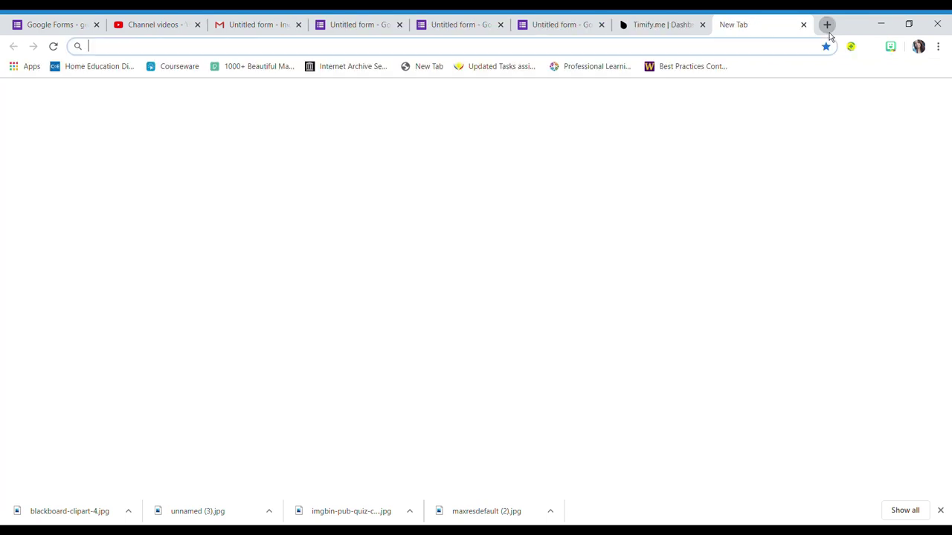
{"action": "left_click", "coordinate": [528, 228]}
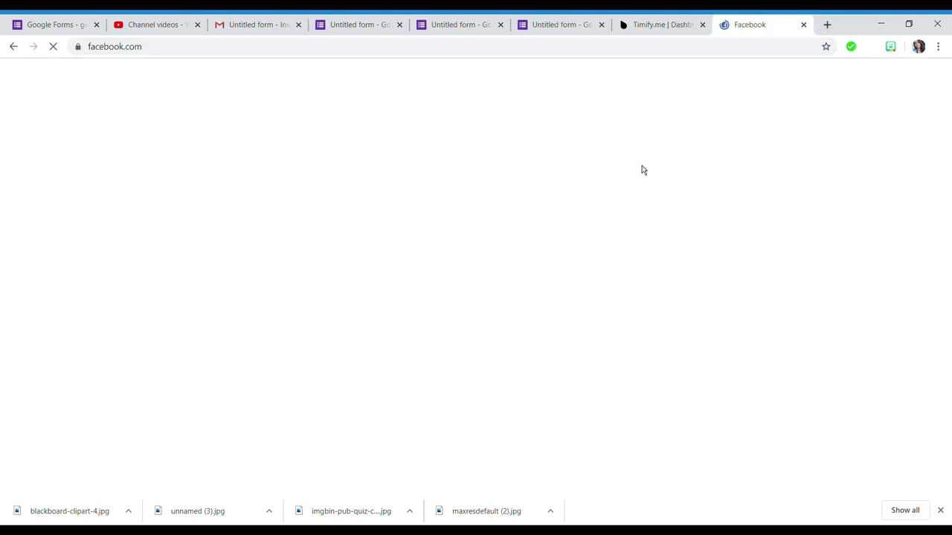
{"action": "left_click", "coordinate": [615, 75]}
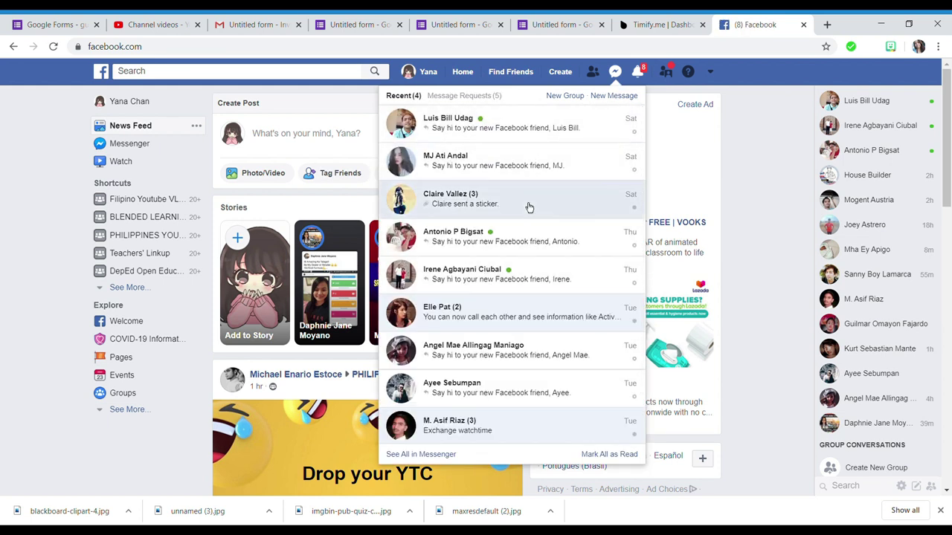
{"action": "scroll", "coordinate": [551, 318], "scroll_direction": "down", "scroll_amount": 1}
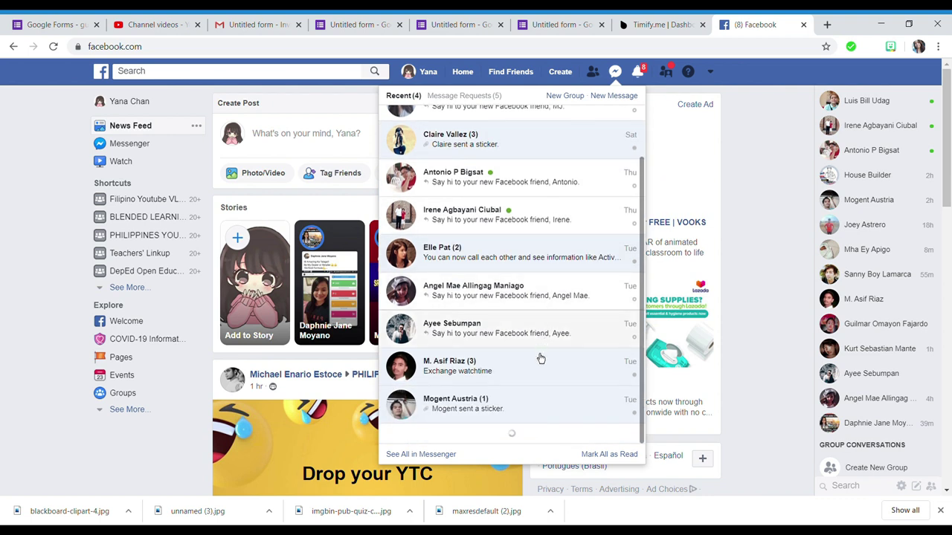
{"action": "scroll", "coordinate": [548, 308], "scroll_direction": "up", "scroll_amount": 1}
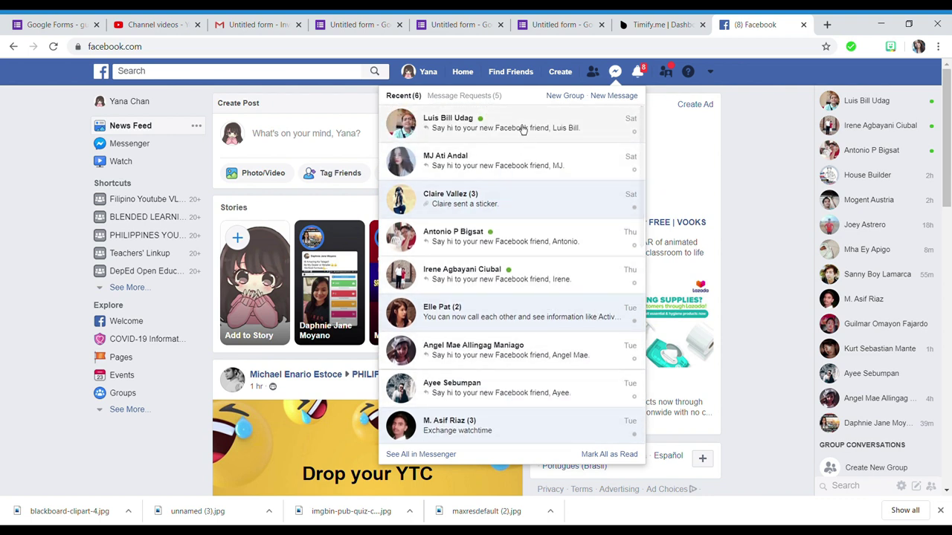
{"action": "left_click", "coordinate": [511, 213]}
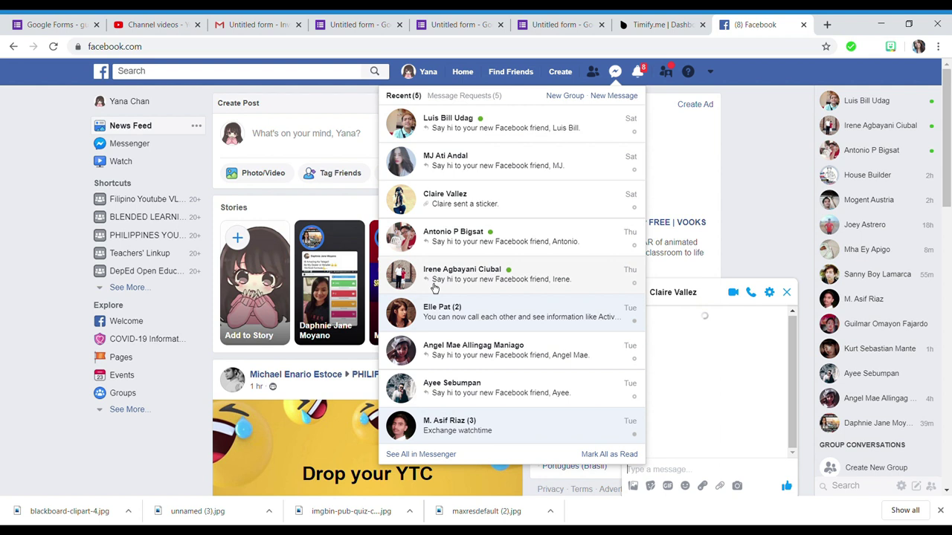
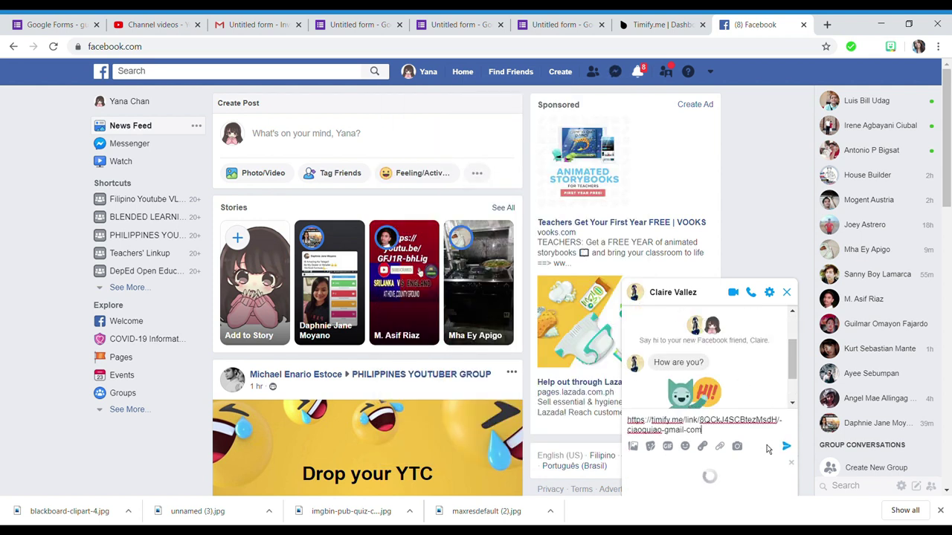
{"action": "key", "text": "Return"}
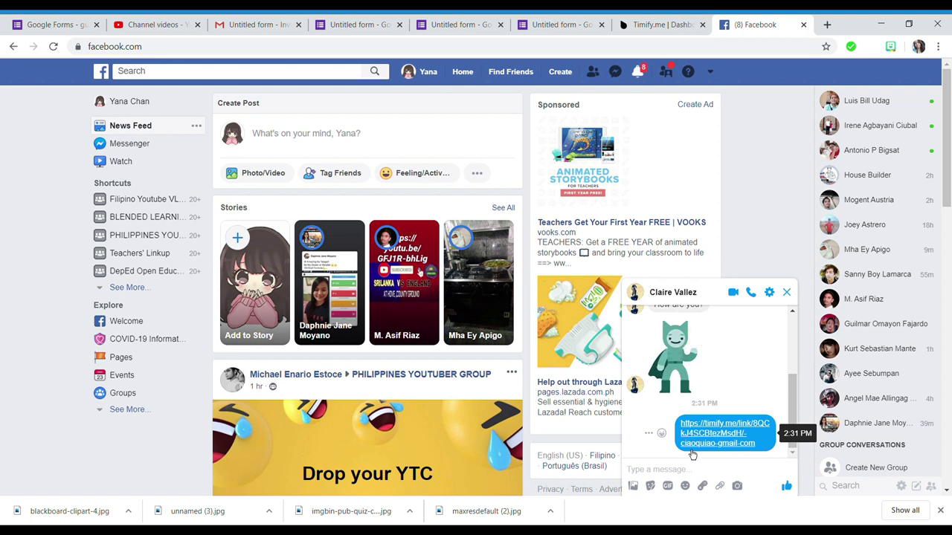
{"action": "left_click", "coordinate": [787, 293]}
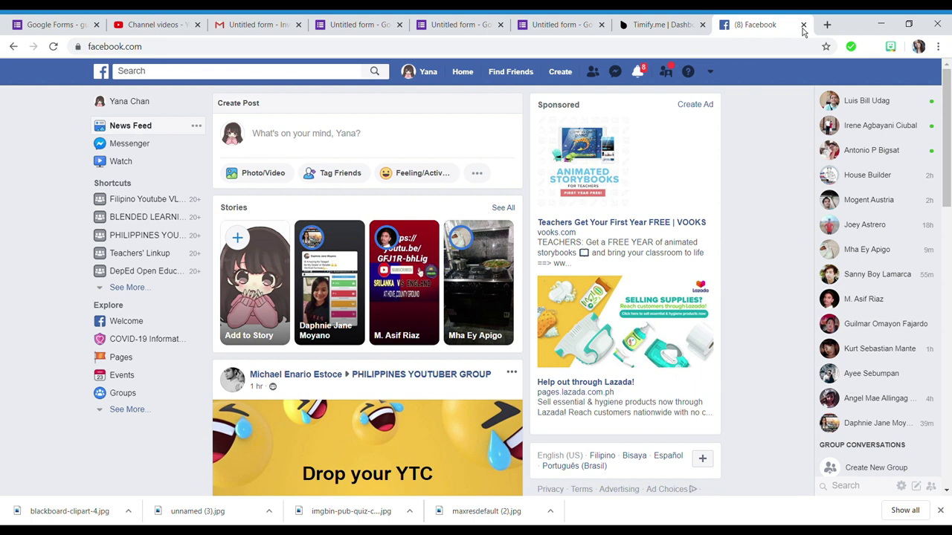
{"action": "left_click", "coordinate": [803, 25]}
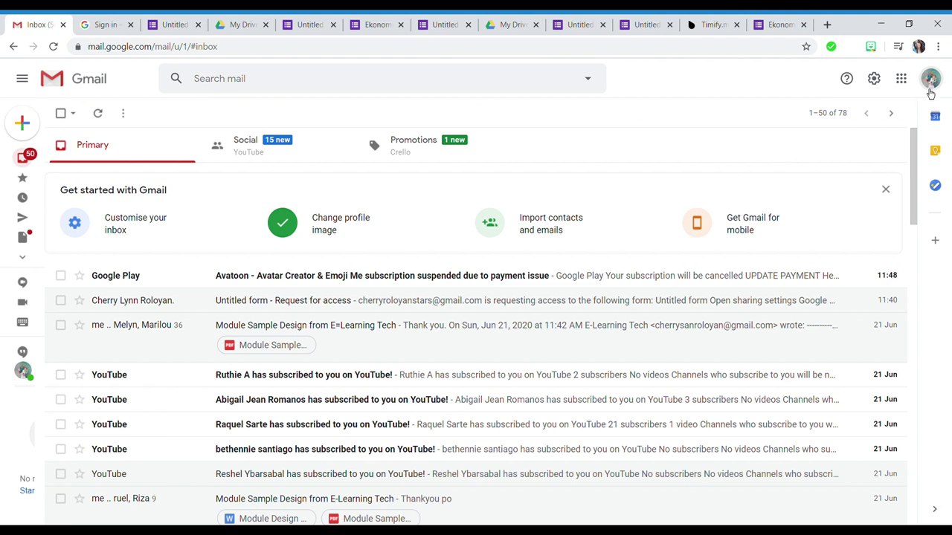
- Launch Classroom from Gmail's Google apps grid to reach the EKONOMIKS 101 class
{"action": "left_click", "coordinate": [930, 79]}
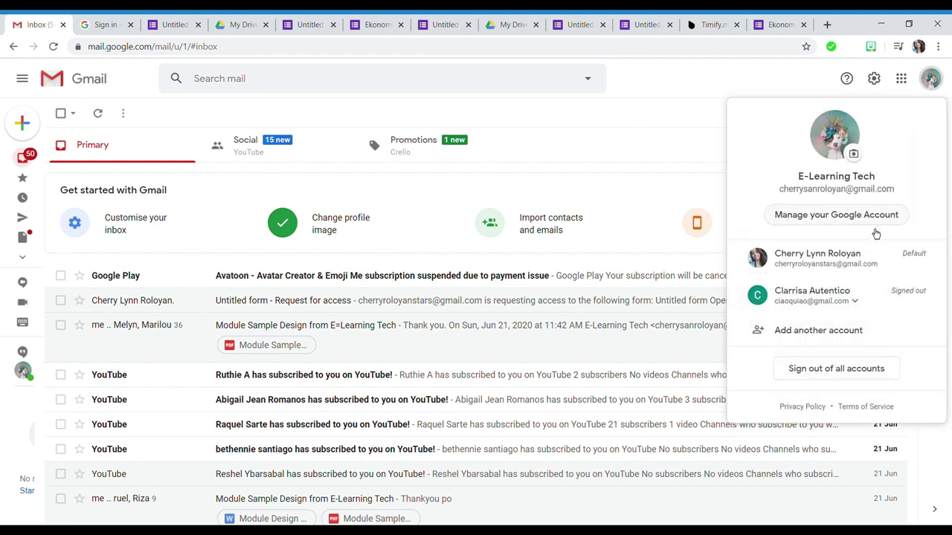
{"action": "left_click", "coordinate": [900, 79]}
{"action": "scroll", "coordinate": [907, 313], "scroll_direction": "down", "scroll_amount": 5}
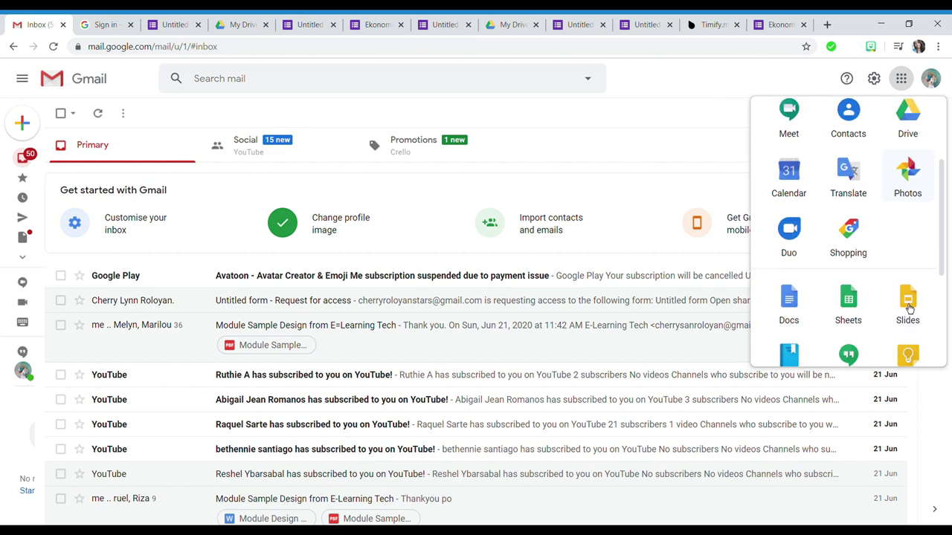
{"action": "left_click", "coordinate": [849, 245]}
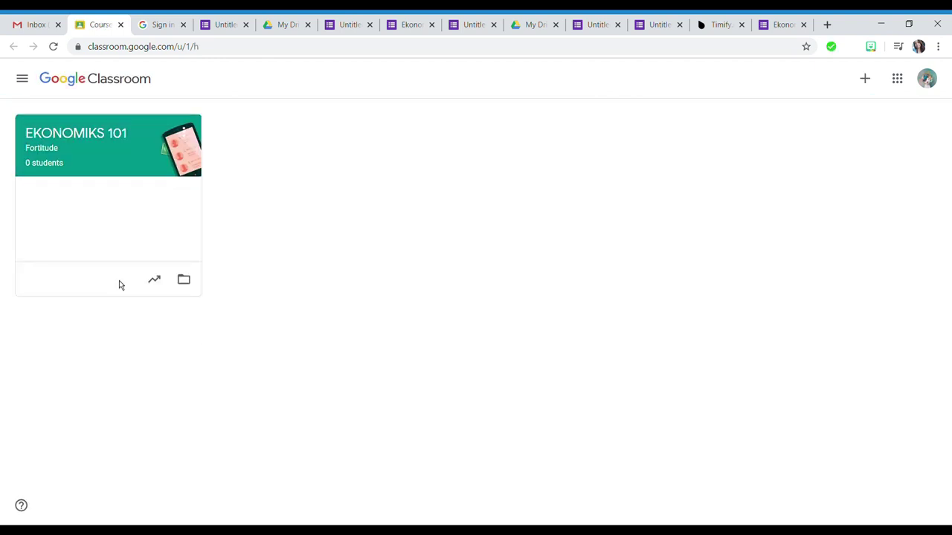
- Post the student's name and Timify test link to the EKONOMIKS 101 stream, then open the link
{"action": "left_click", "coordinate": [102, 173]}
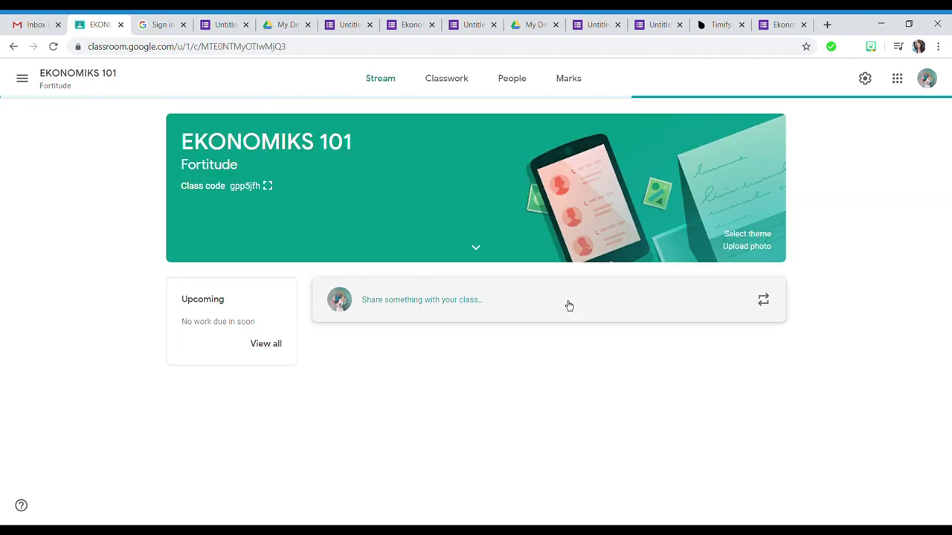
{"action": "left_click", "coordinate": [567, 303]}
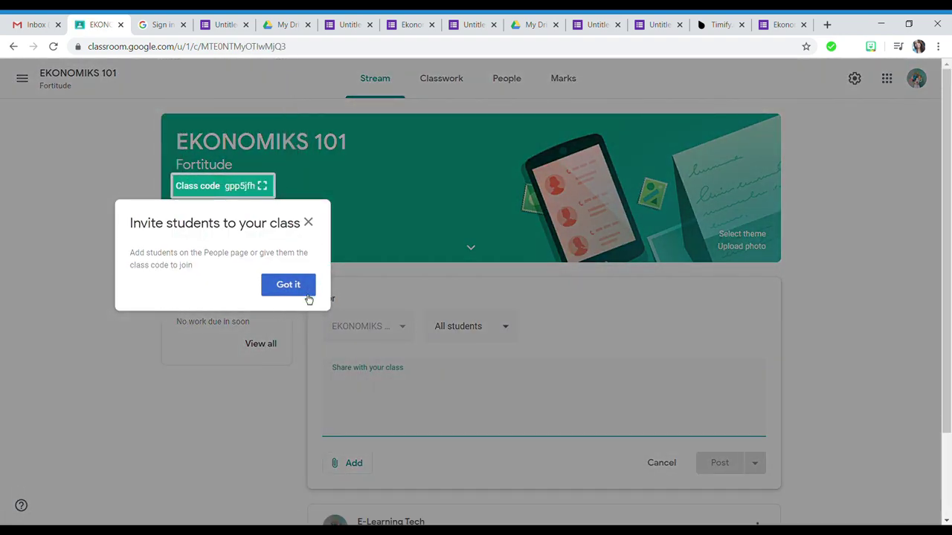
{"action": "left_click", "coordinate": [314, 223]}
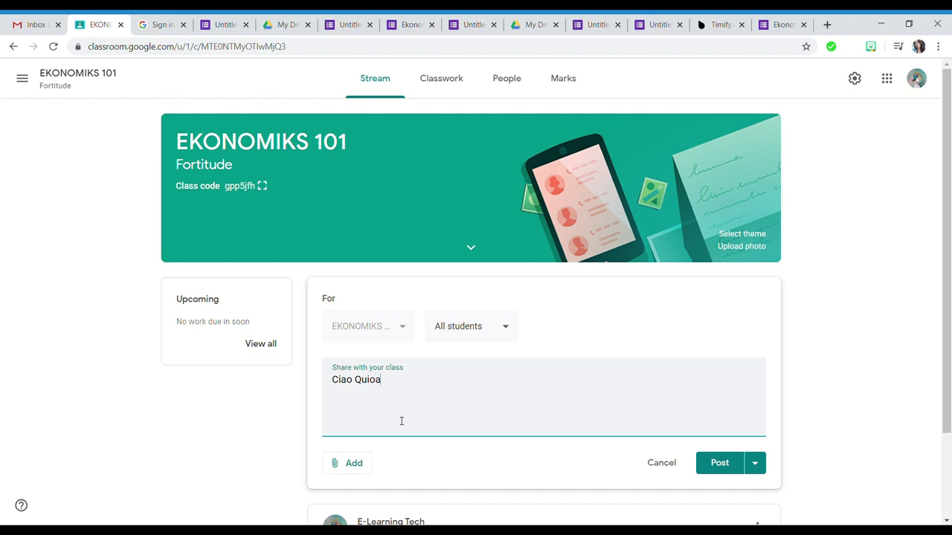
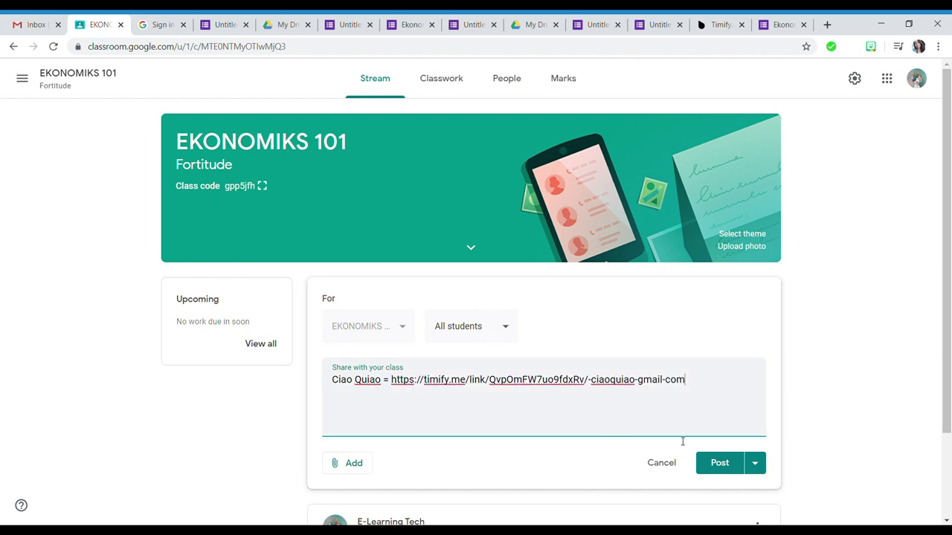
{"action": "left_click", "coordinate": [720, 463]}
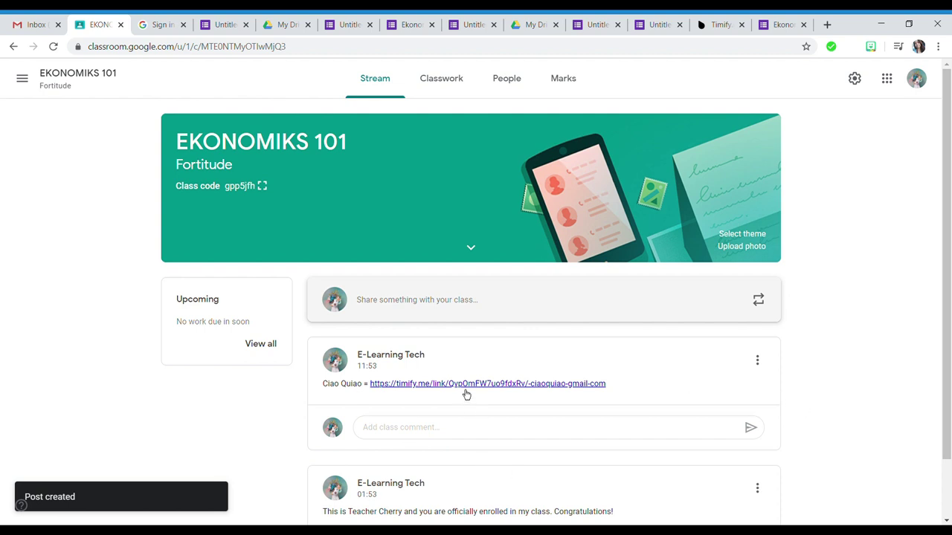
{"action": "left_click", "coordinate": [439, 394]}
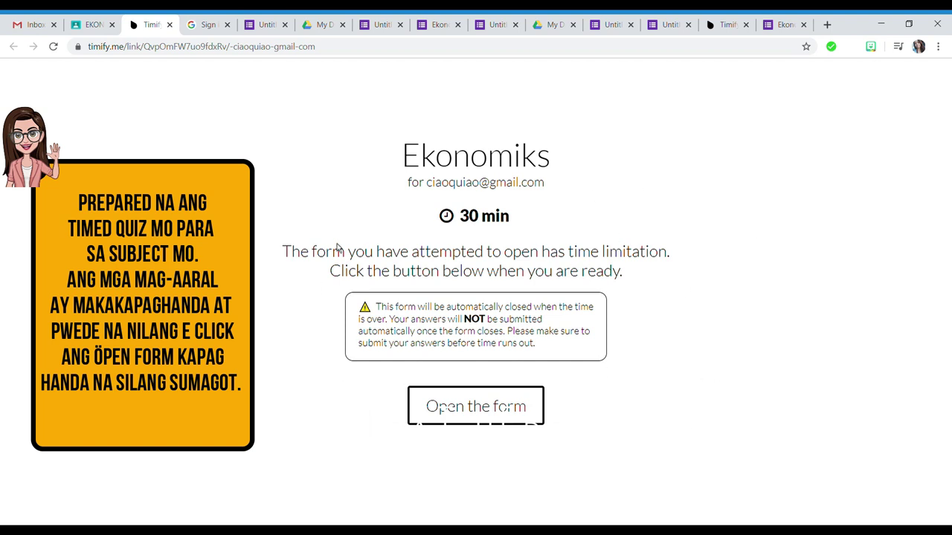
- Start the Ekonomiks form and scroll through it as the 30-minute timer runs, then return to the tests list
{"action": "left_click", "coordinate": [482, 421]}
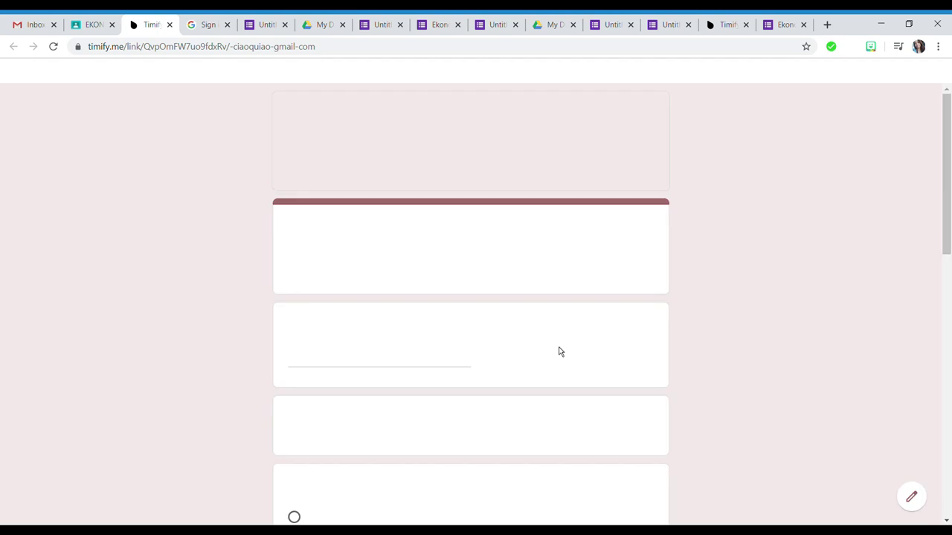
{"action": "scroll", "coordinate": [389, 228], "scroll_direction": "down", "scroll_amount": 3}
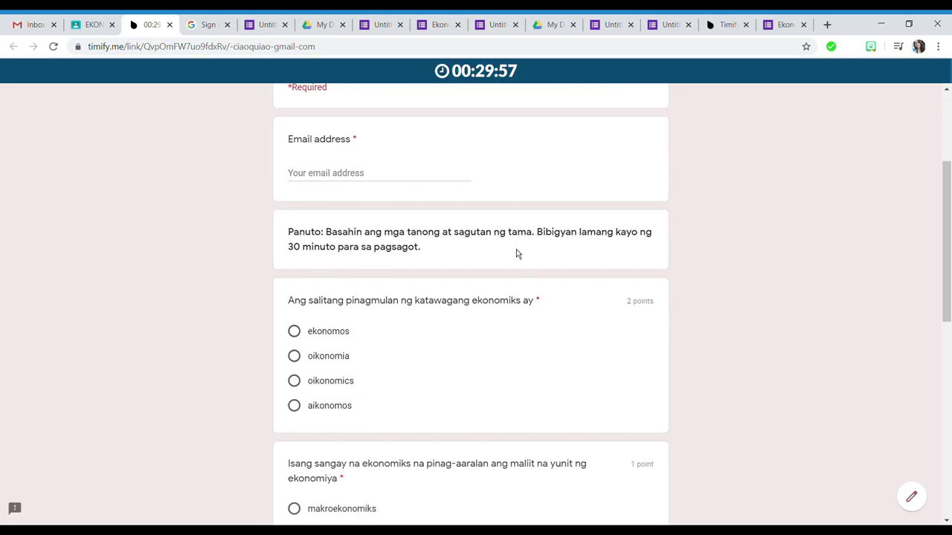
{"action": "scroll", "coordinate": [516, 253], "scroll_direction": "down", "scroll_amount": 4}
{"action": "scroll", "coordinate": [521, 414], "scroll_direction": "down", "scroll_amount": 3}
{"action": "scroll", "coordinate": [557, 310], "scroll_direction": "up", "scroll_amount": 10}
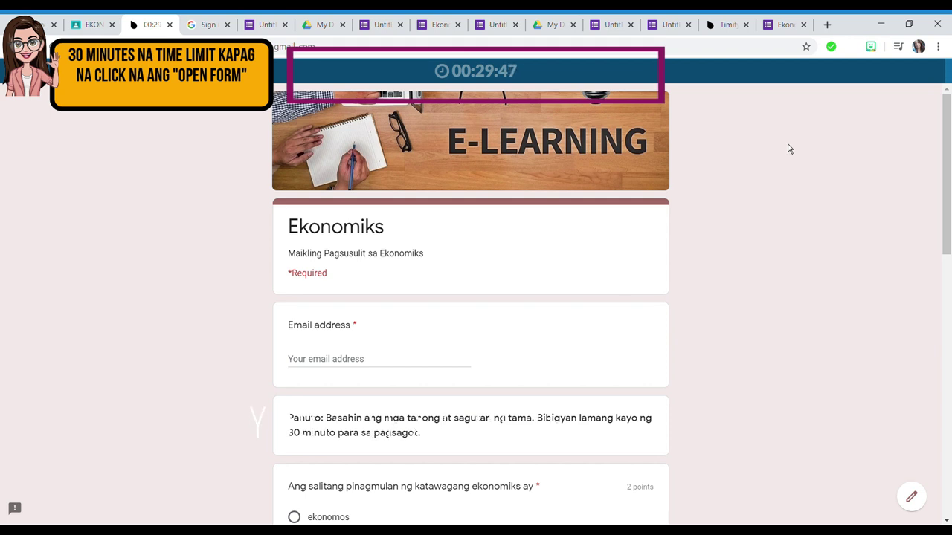
{"action": "scroll", "coordinate": [505, 343], "scroll_direction": "down", "scroll_amount": 1}
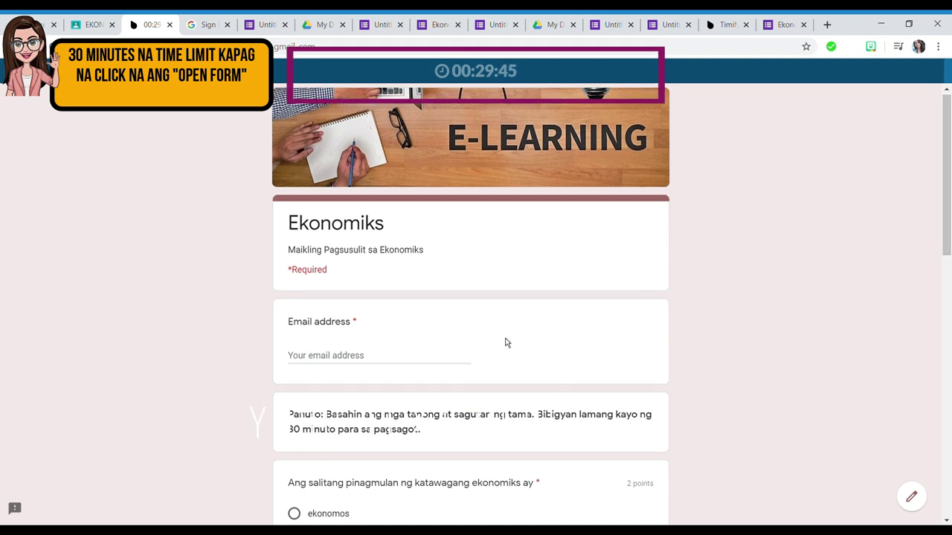
{"action": "scroll", "coordinate": [572, 350], "scroll_direction": "down", "scroll_amount": 4}
{"action": "scroll", "coordinate": [691, 331], "scroll_direction": "up", "scroll_amount": 4}
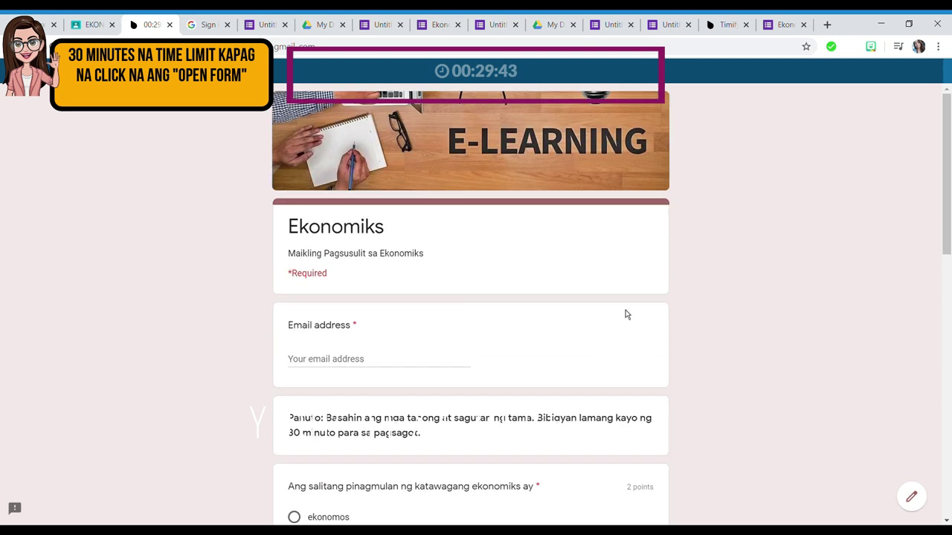
{"action": "left_click", "coordinate": [727, 25]}
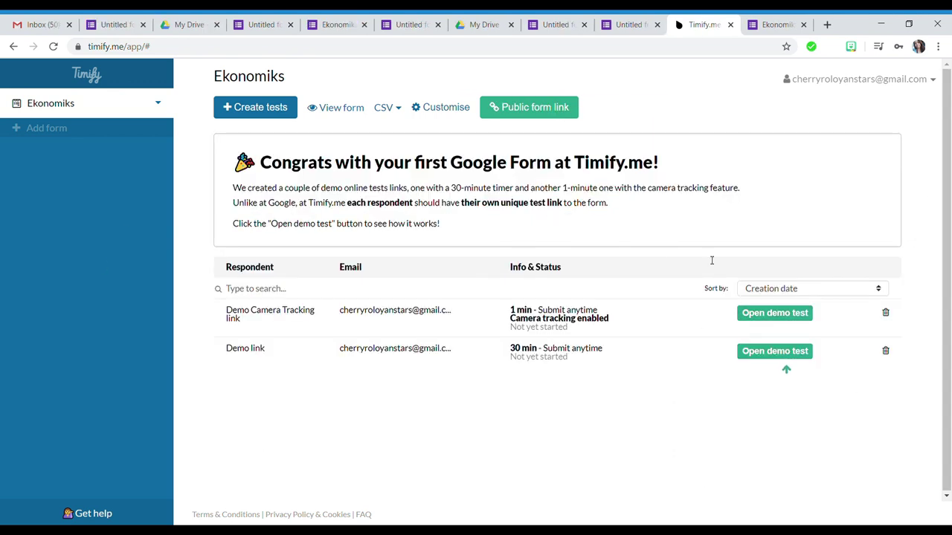
- Create an auto-closing test link for the student's Gmail address, then open the demo camera-tracking test
{"action": "left_click", "coordinate": [266, 116]}
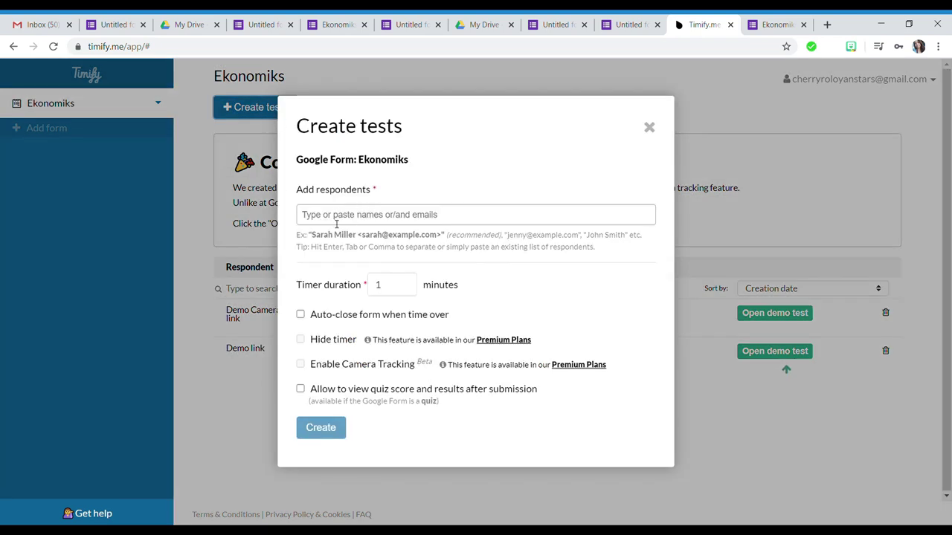
{"action": "left_click", "coordinate": [336, 221]}
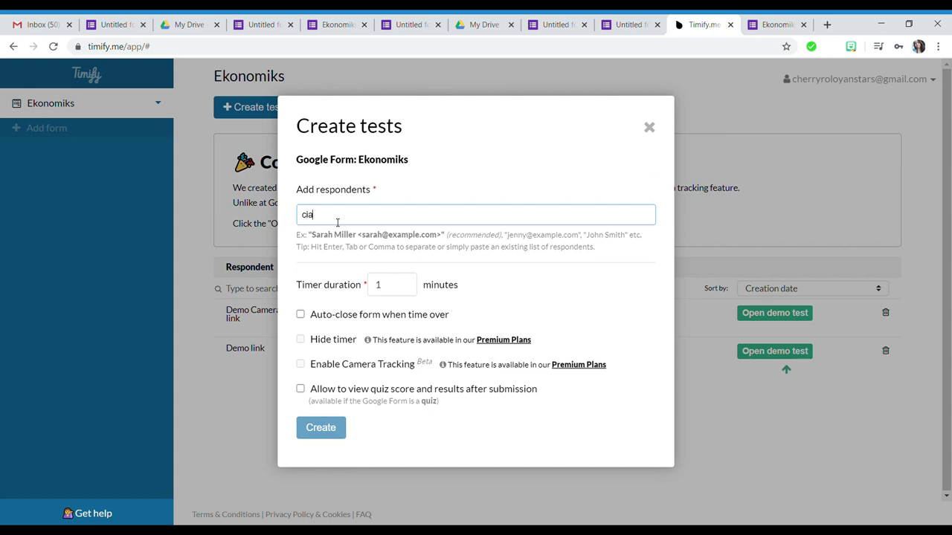
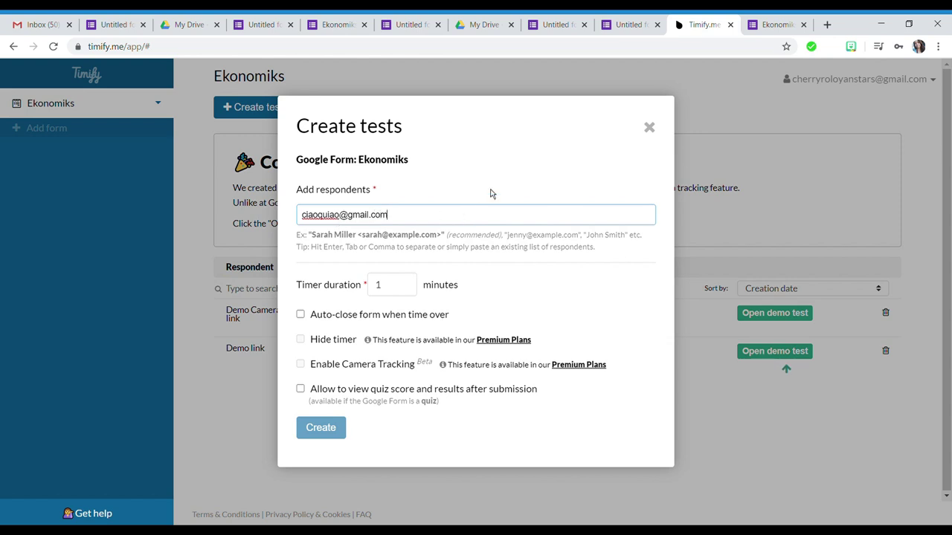
{"action": "key", "text": "Return"}
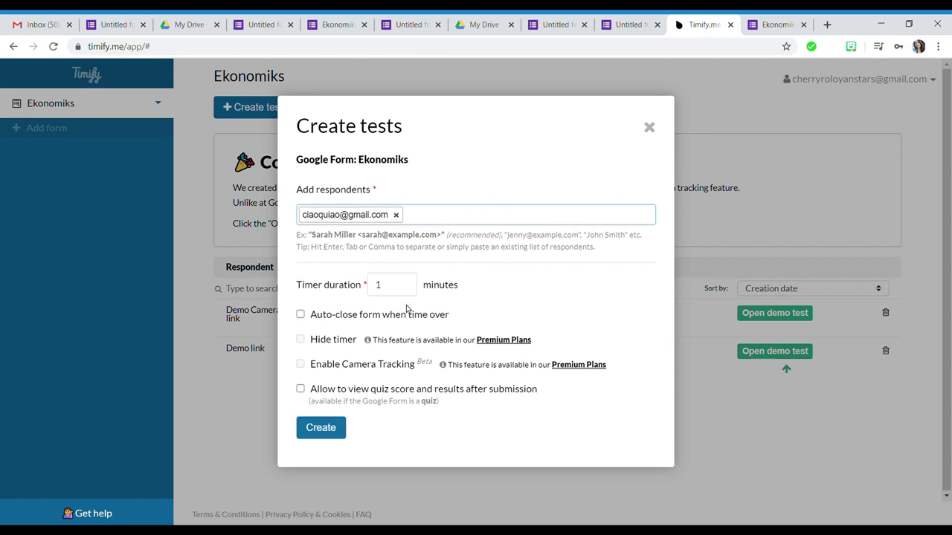
{"action": "left_click", "coordinate": [301, 316]}
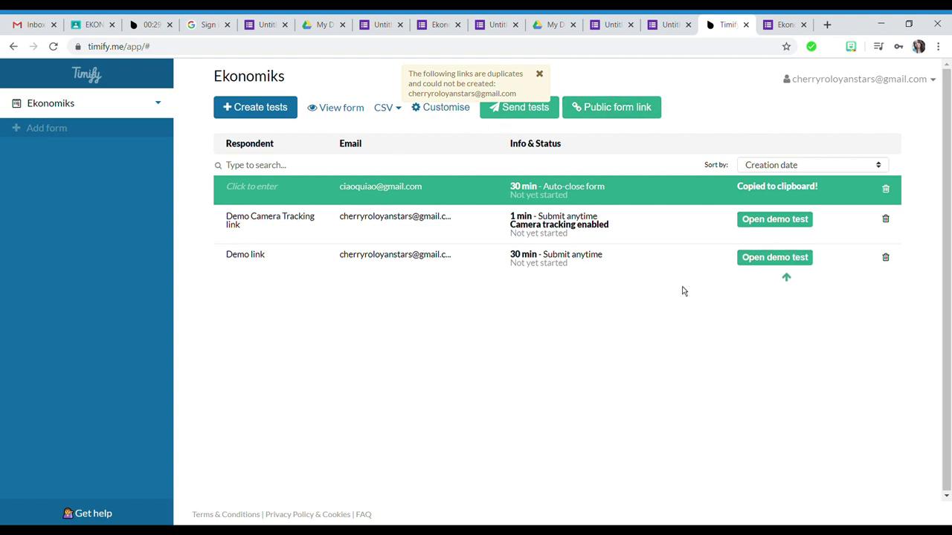
{"action": "left_click", "coordinate": [766, 221]}
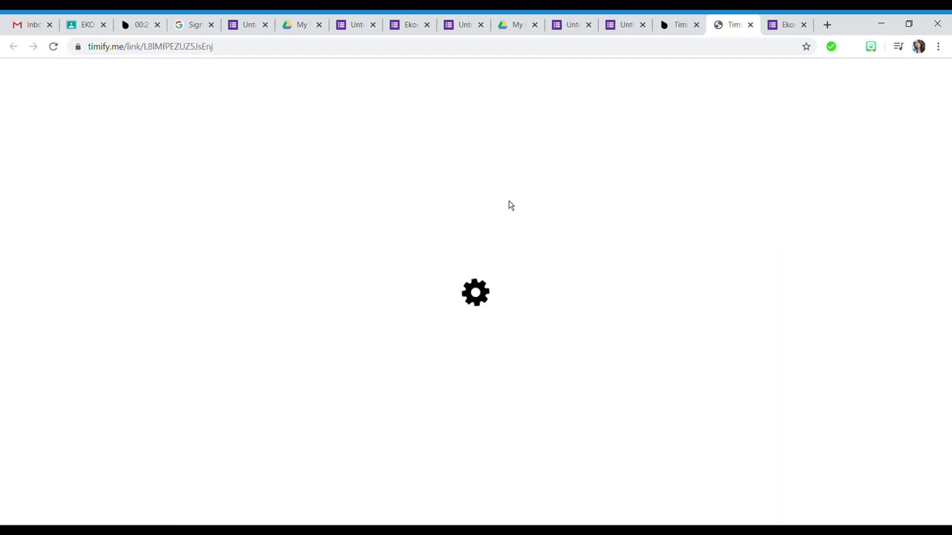